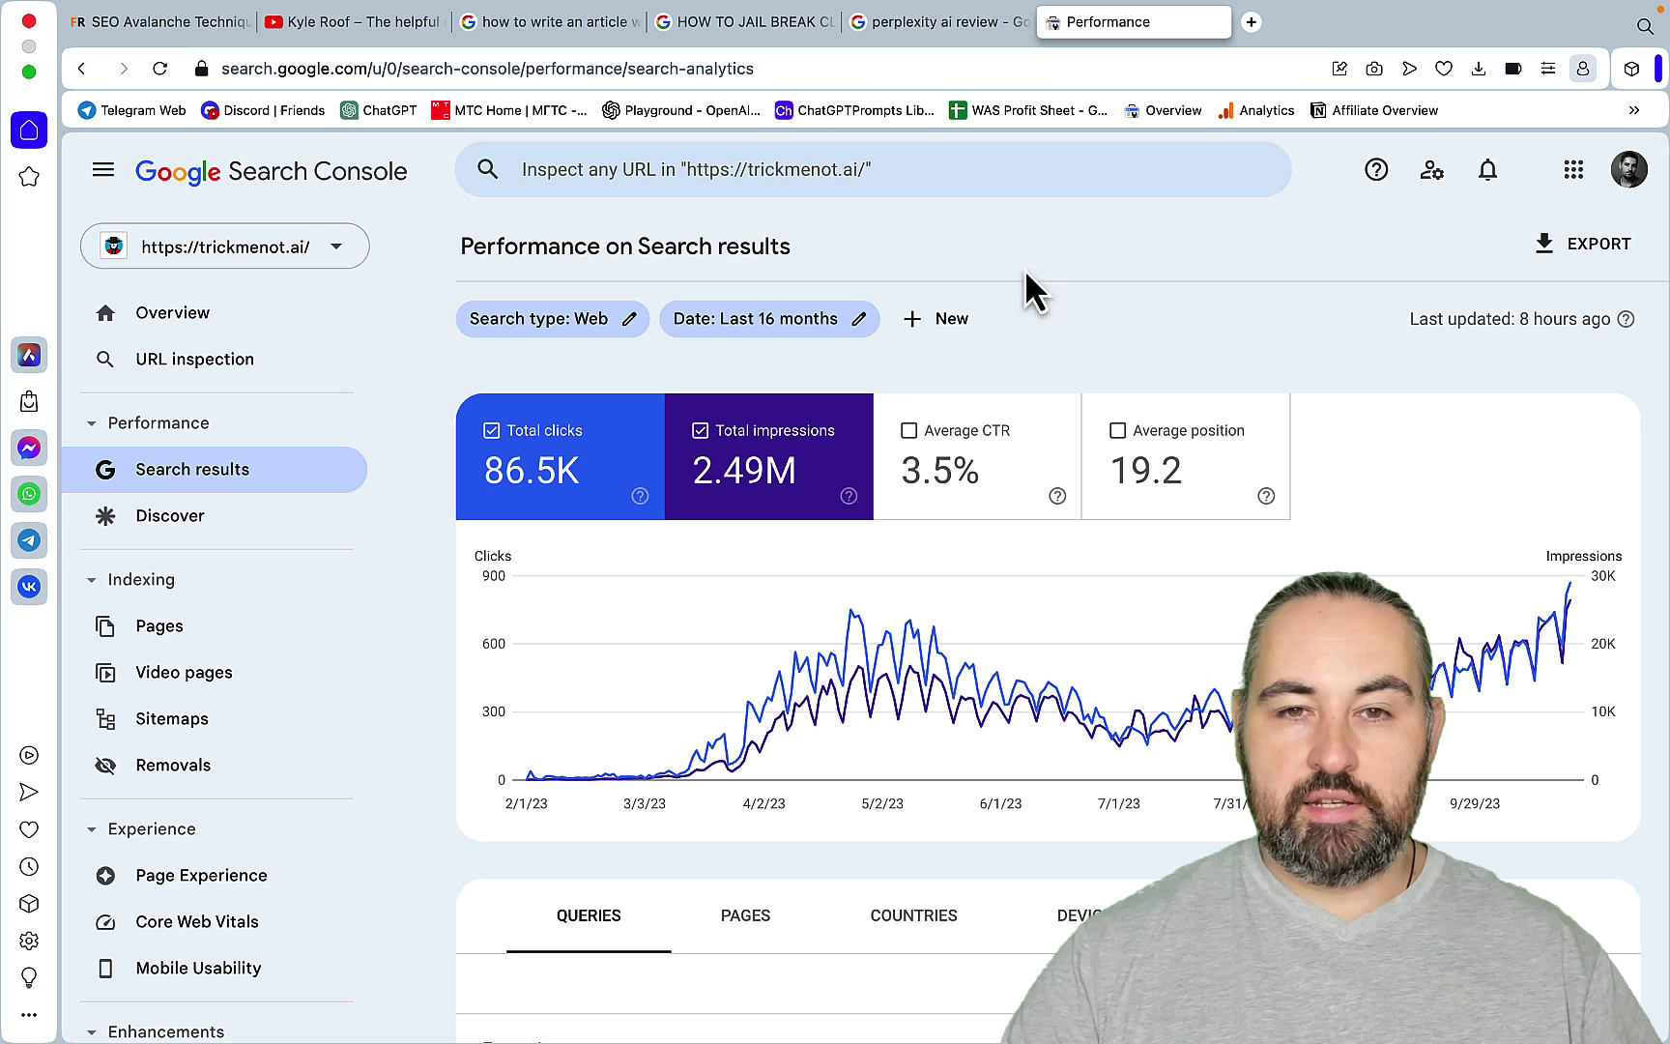
- Switch to the Google results for 'how to write an article with perplexity ai'
{"action": "left_click", "coordinate": [574, 23]}
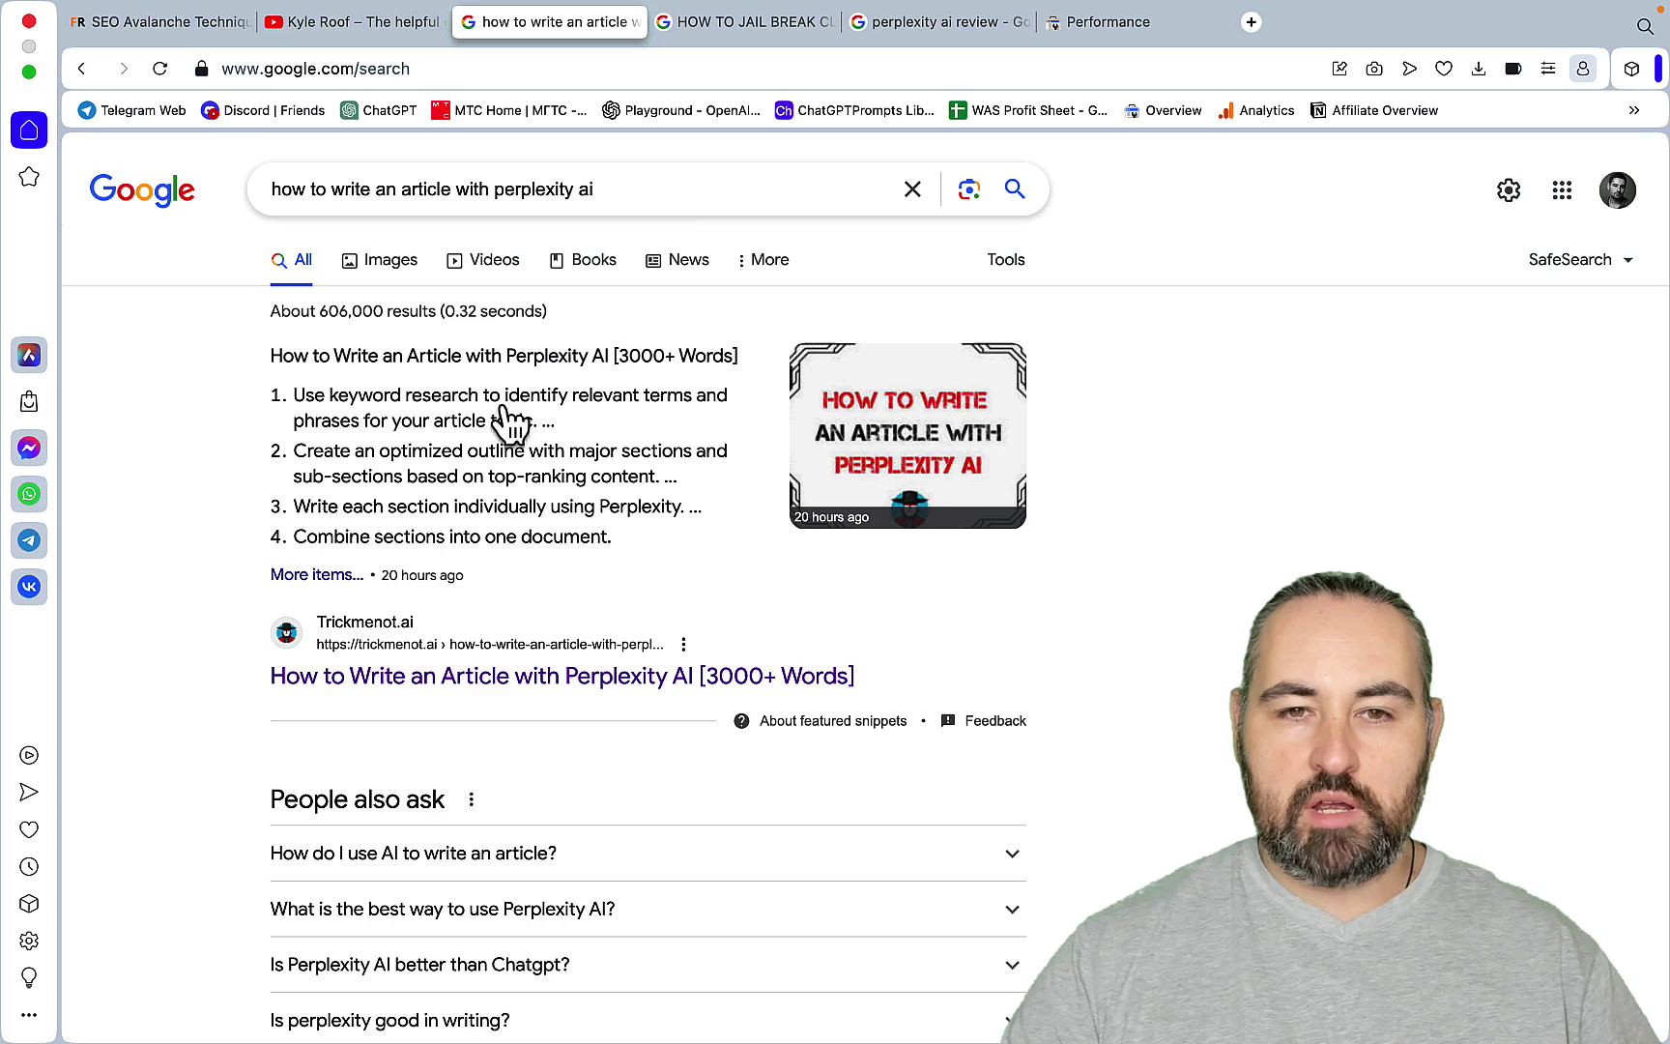
- Skim the Claude 2 jailbreak and perplexity ai review results, then return to the 86.5K-click report
{"action": "key", "text": "ctrl+Tab"}
{"action": "scroll", "coordinate": [735, 453], "scroll_direction": "down", "scroll_amount": 4}
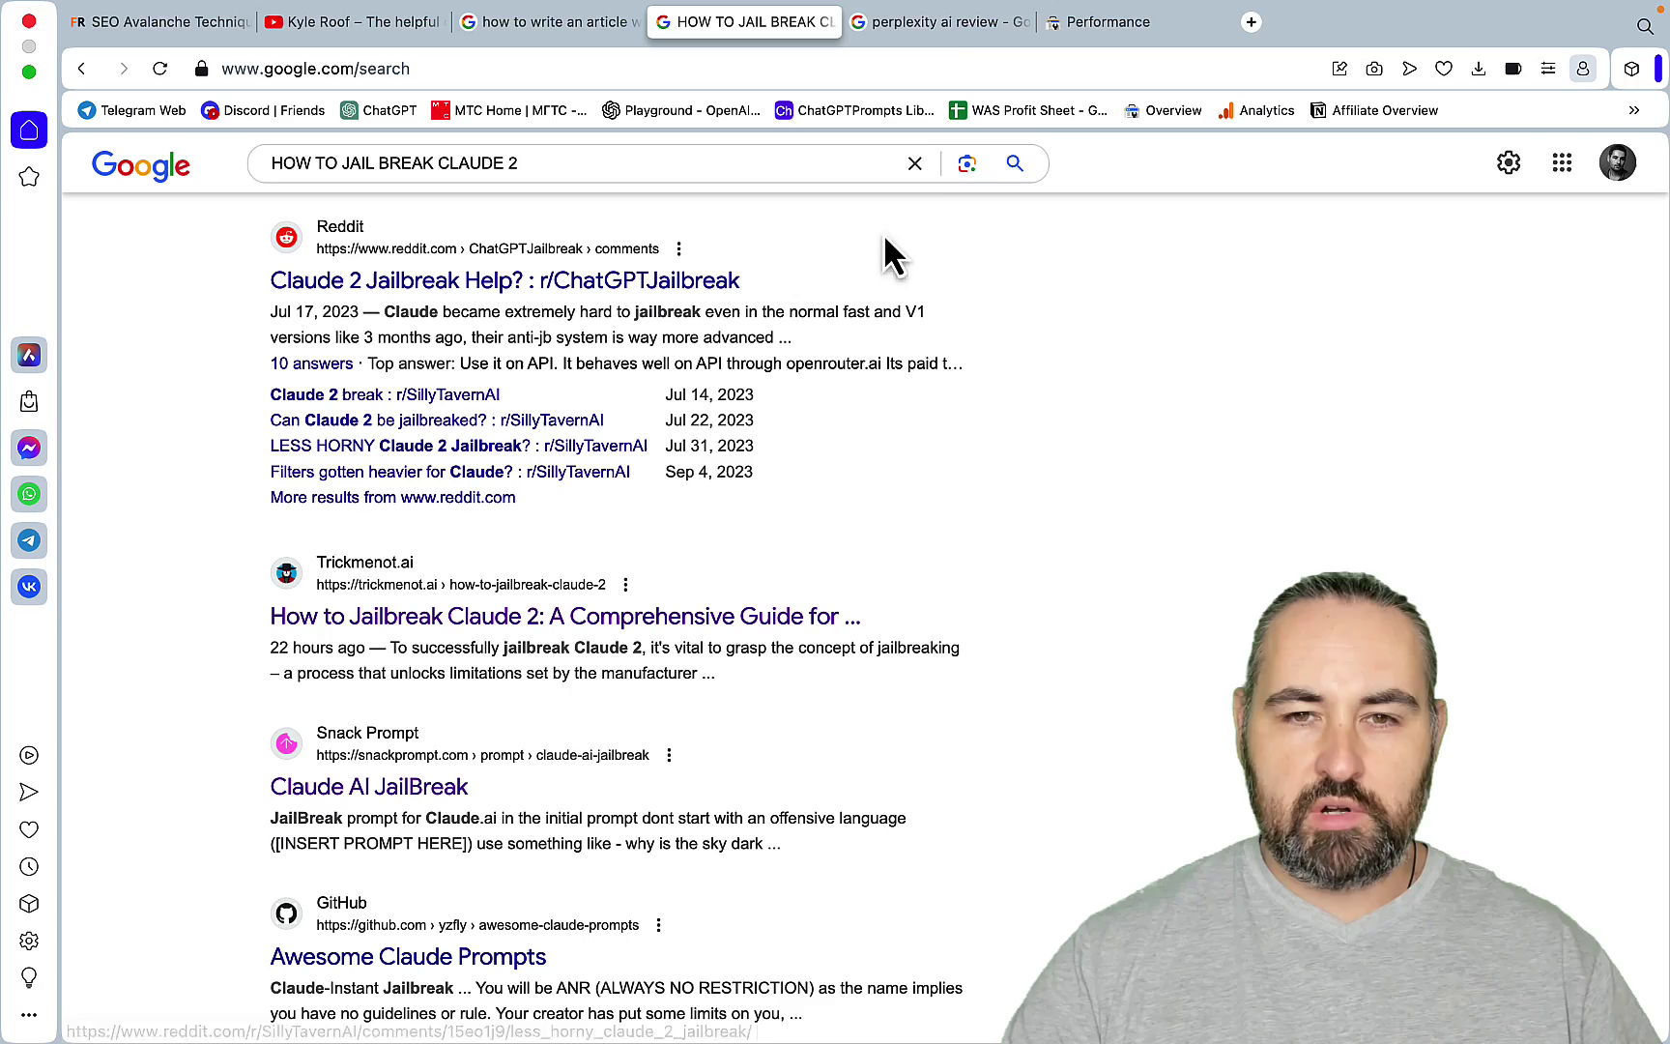
{"action": "left_click", "coordinate": [948, 27]}
{"action": "scroll", "coordinate": [811, 416], "scroll_direction": "down", "scroll_amount": 5}
{"action": "scroll", "coordinate": [811, 417], "scroll_direction": "down", "scroll_amount": 10}
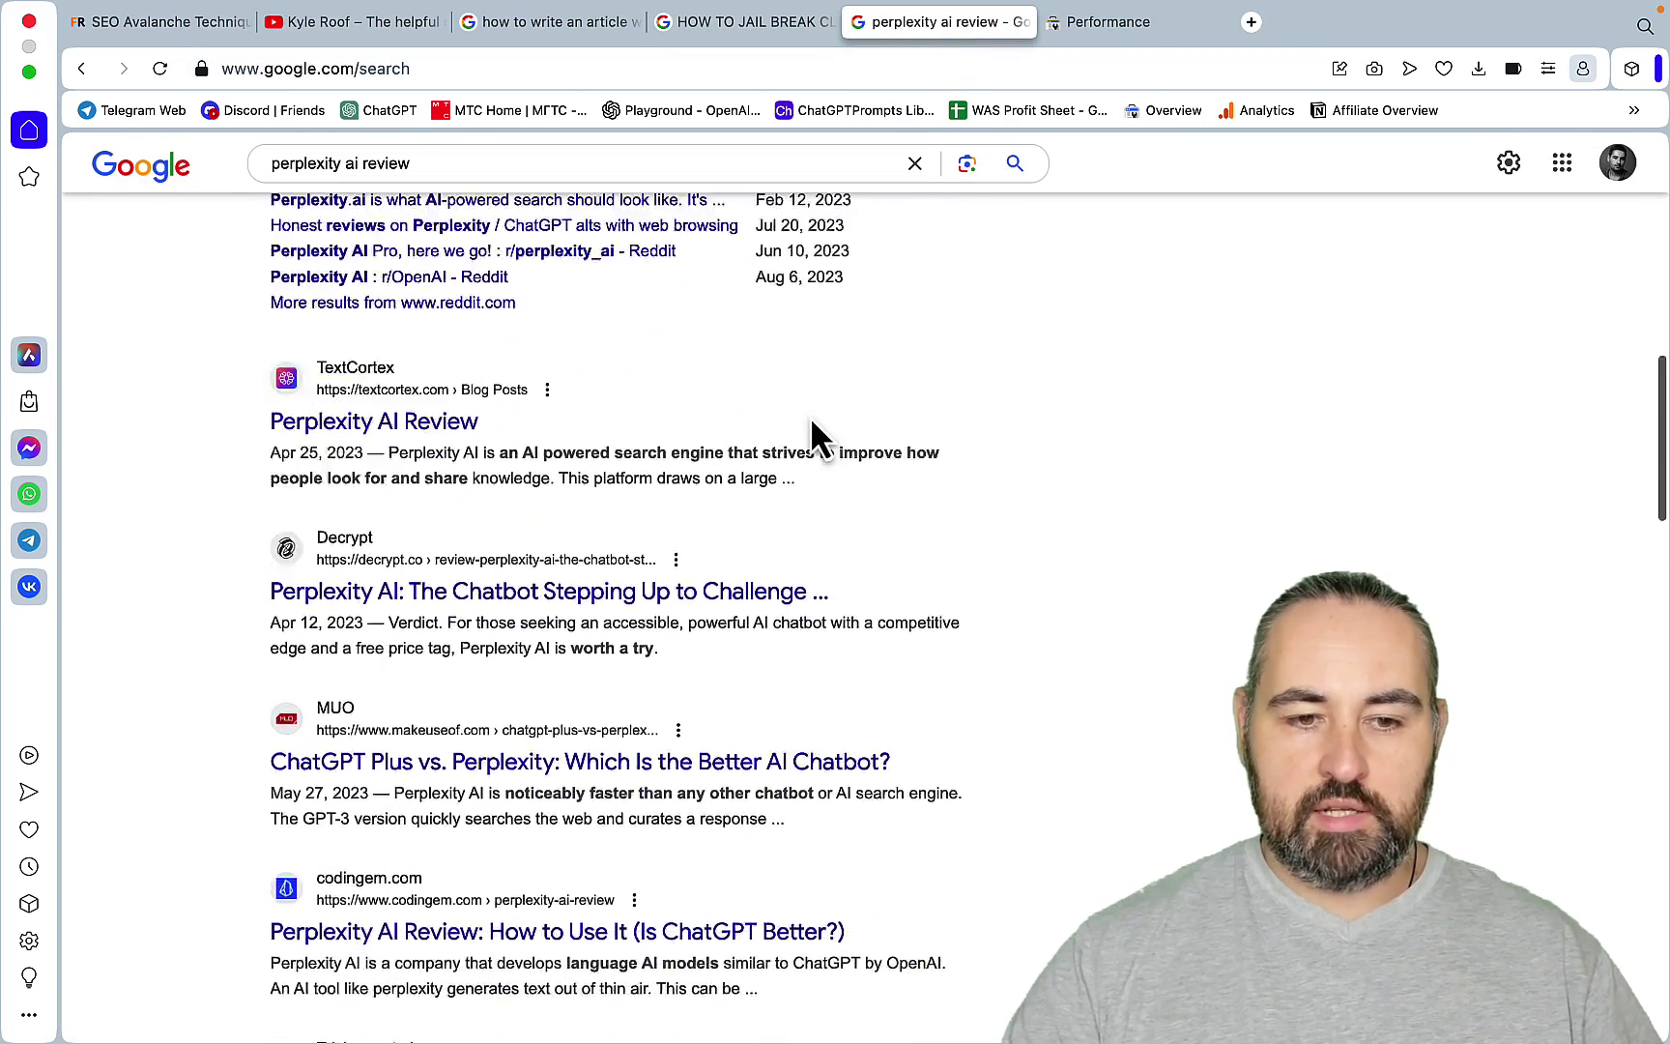
{"action": "scroll", "coordinate": [811, 416], "scroll_direction": "up", "scroll_amount": 2}
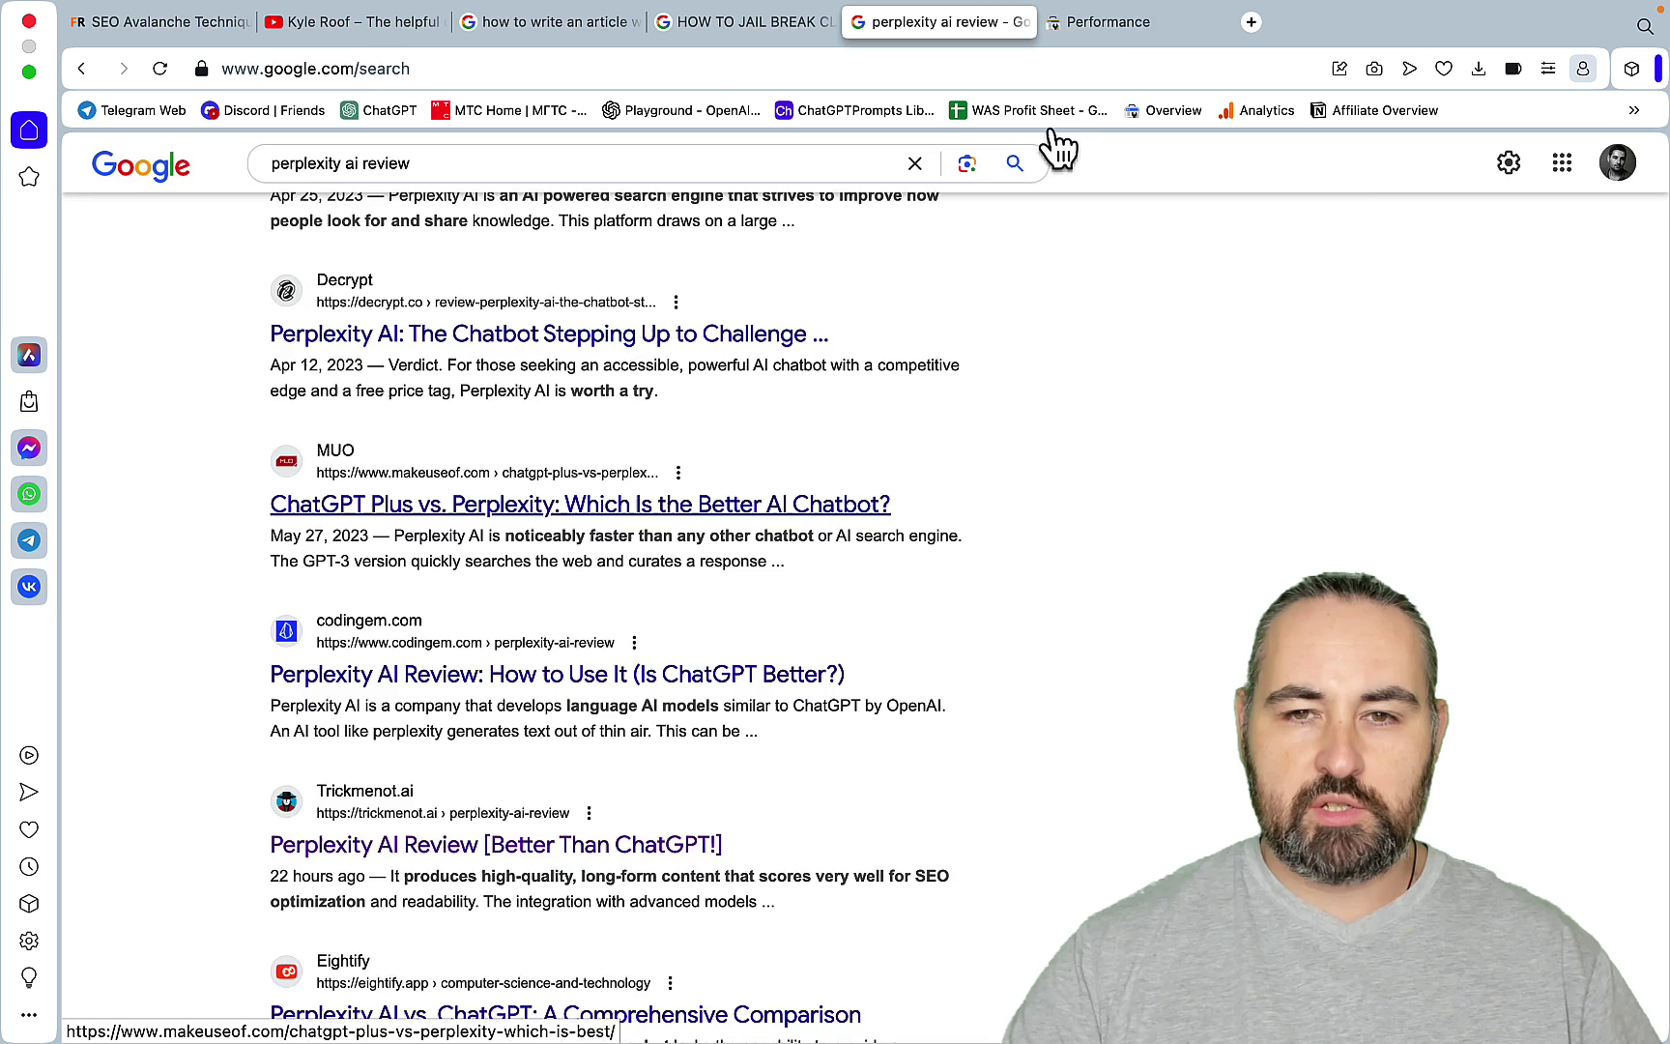
{"action": "left_click", "coordinate": [1098, 22]}
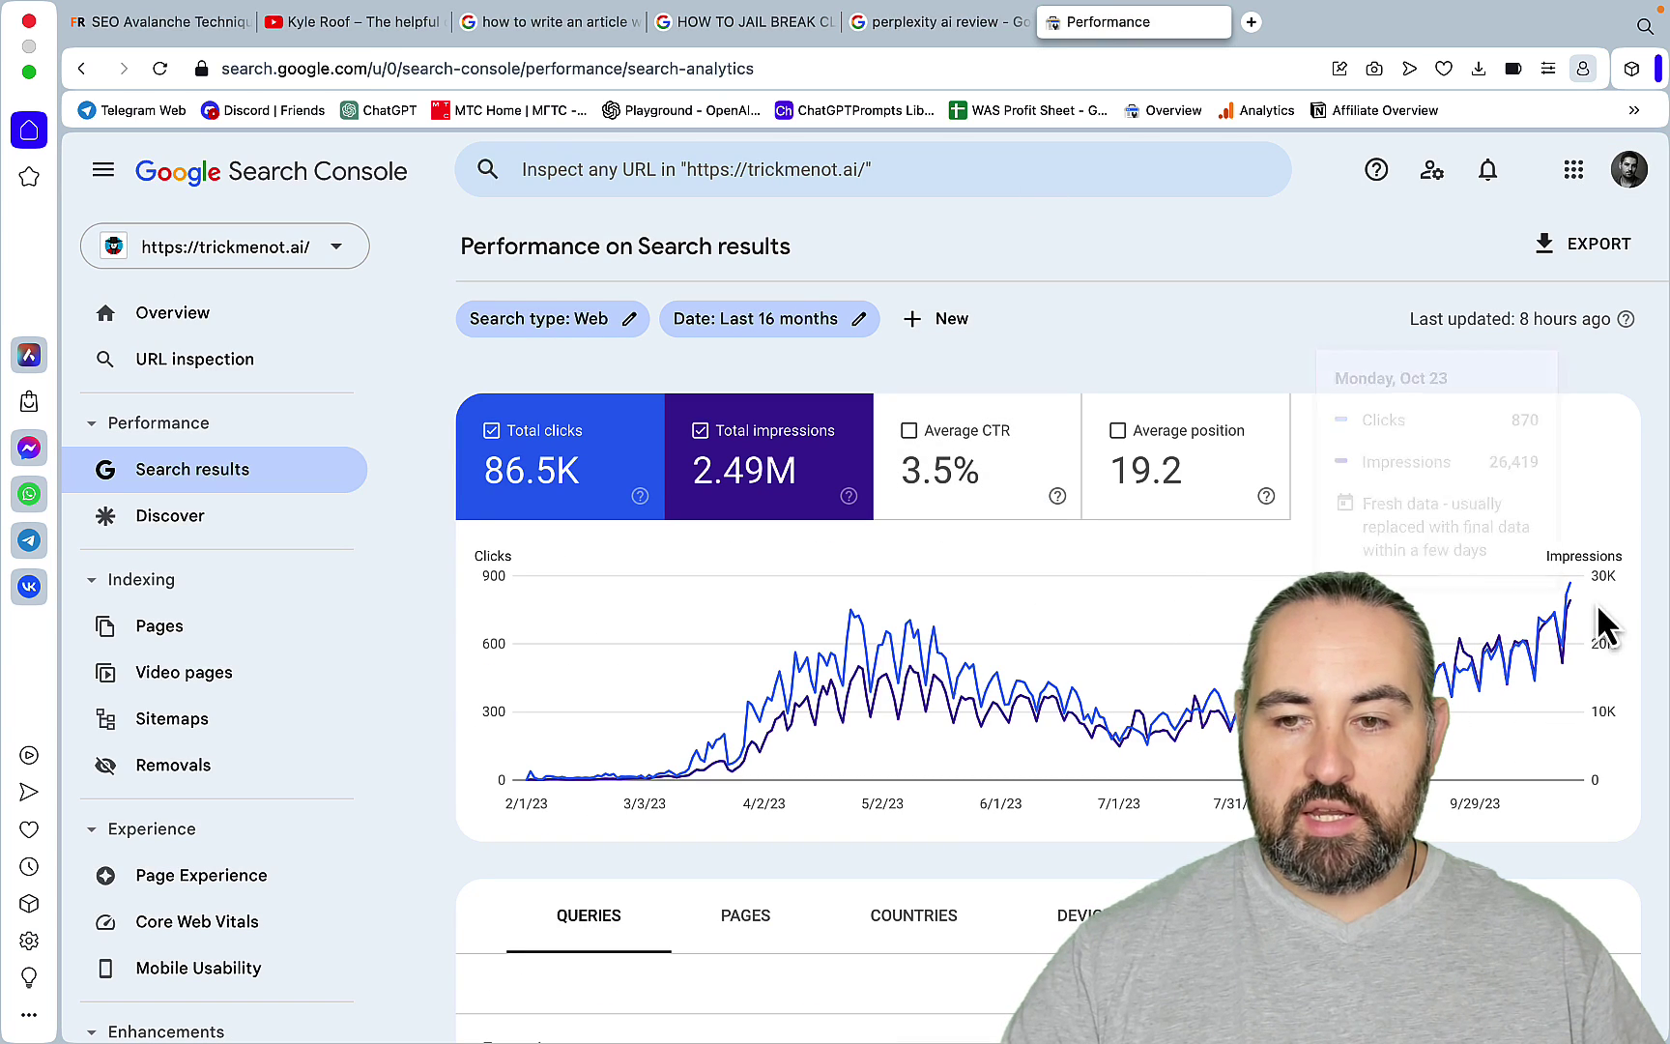
{"action": "mouse_move", "coordinate": [1573, 601]}
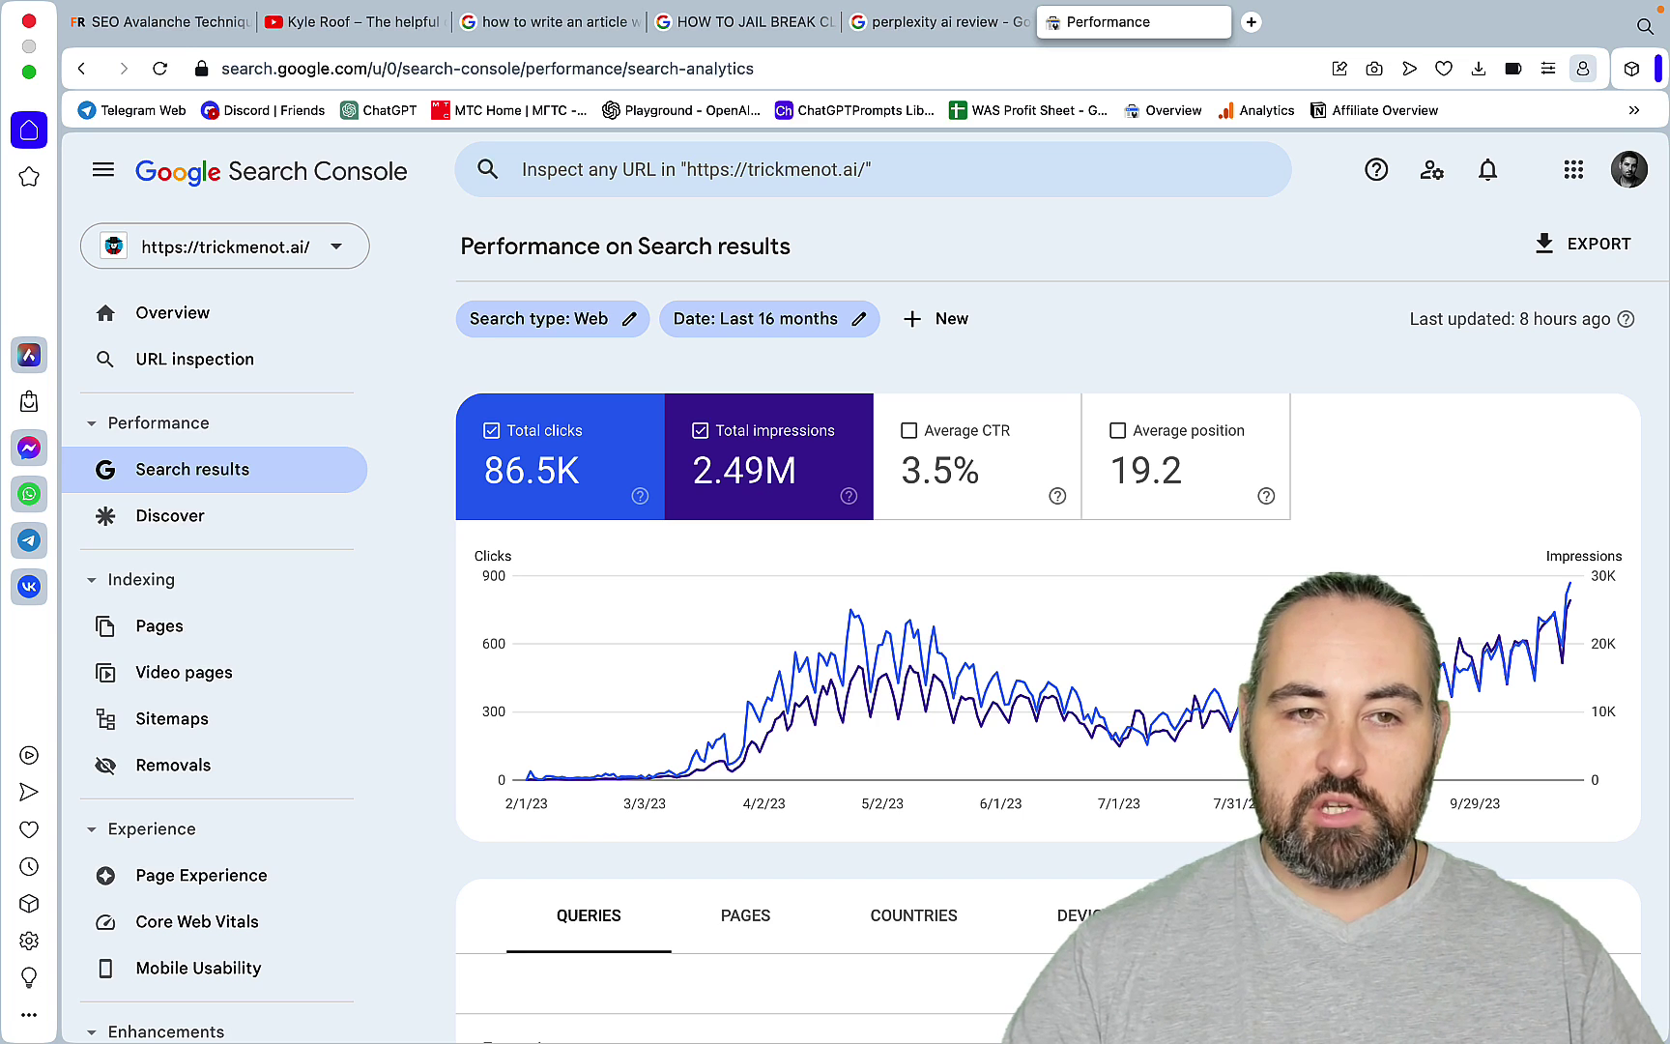
- Glance at the SEO Avalanche Technique article, then bring up the Kyle Roof helpful content video
{"action": "left_click", "coordinate": [186, 28]}
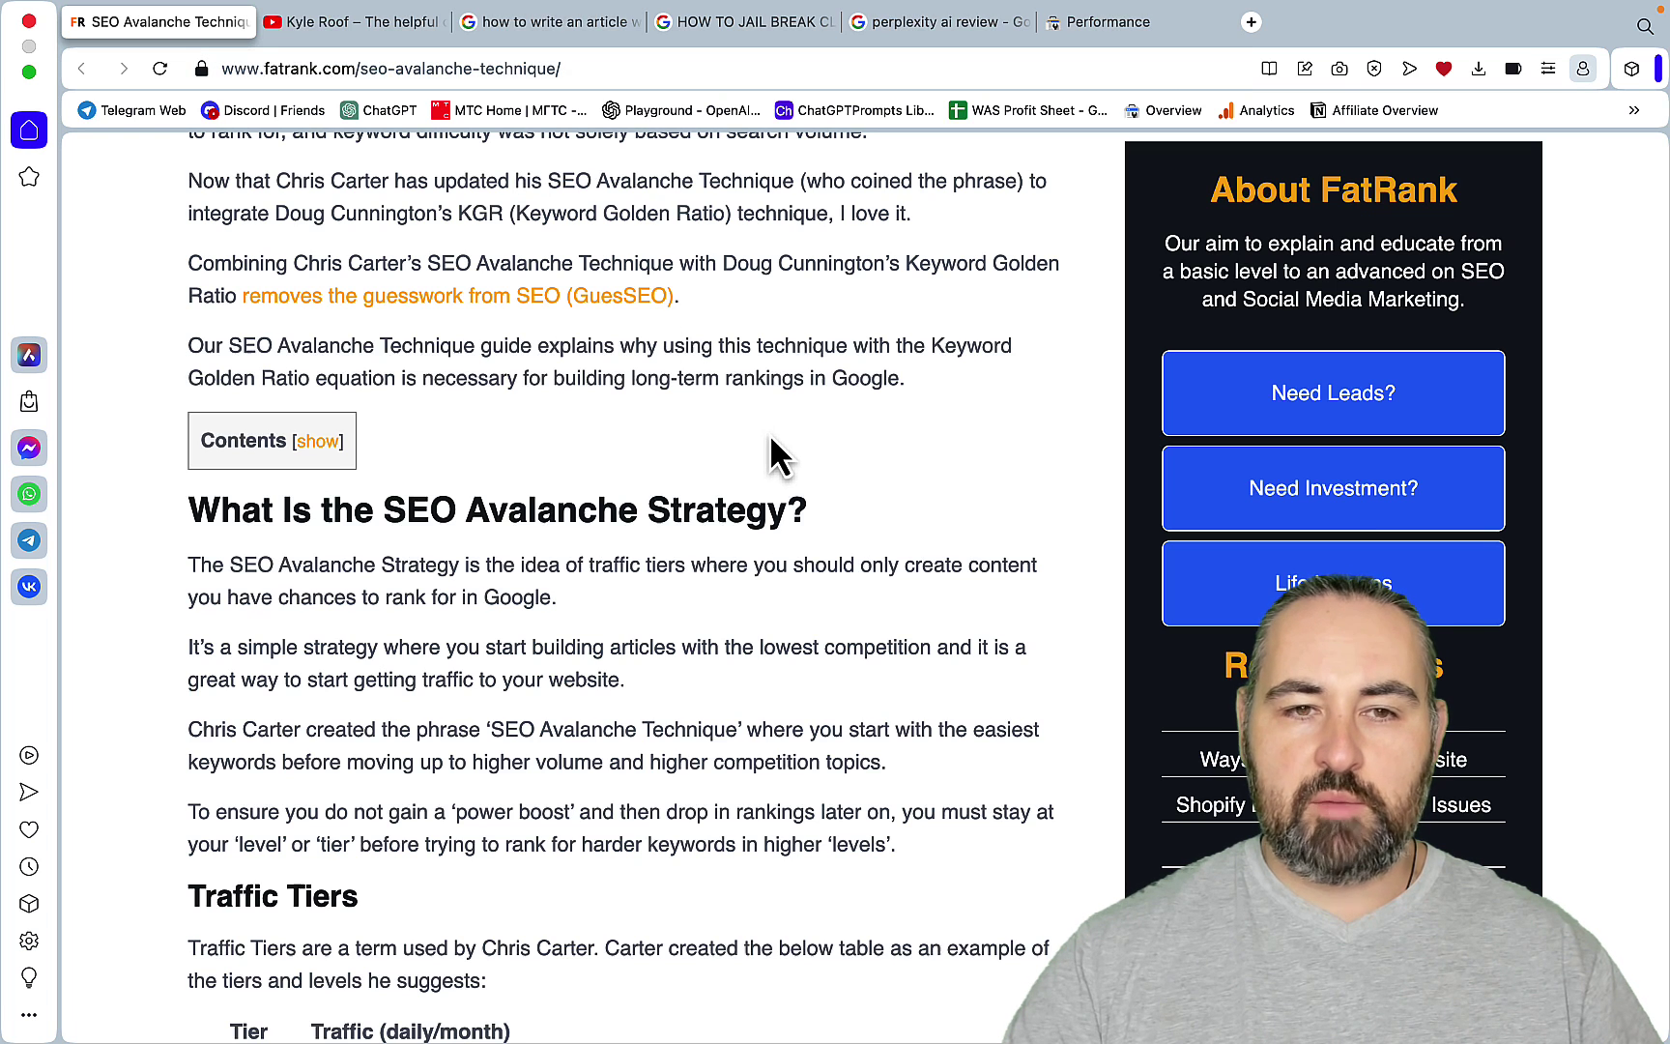
{"action": "left_click", "coordinate": [374, 24]}
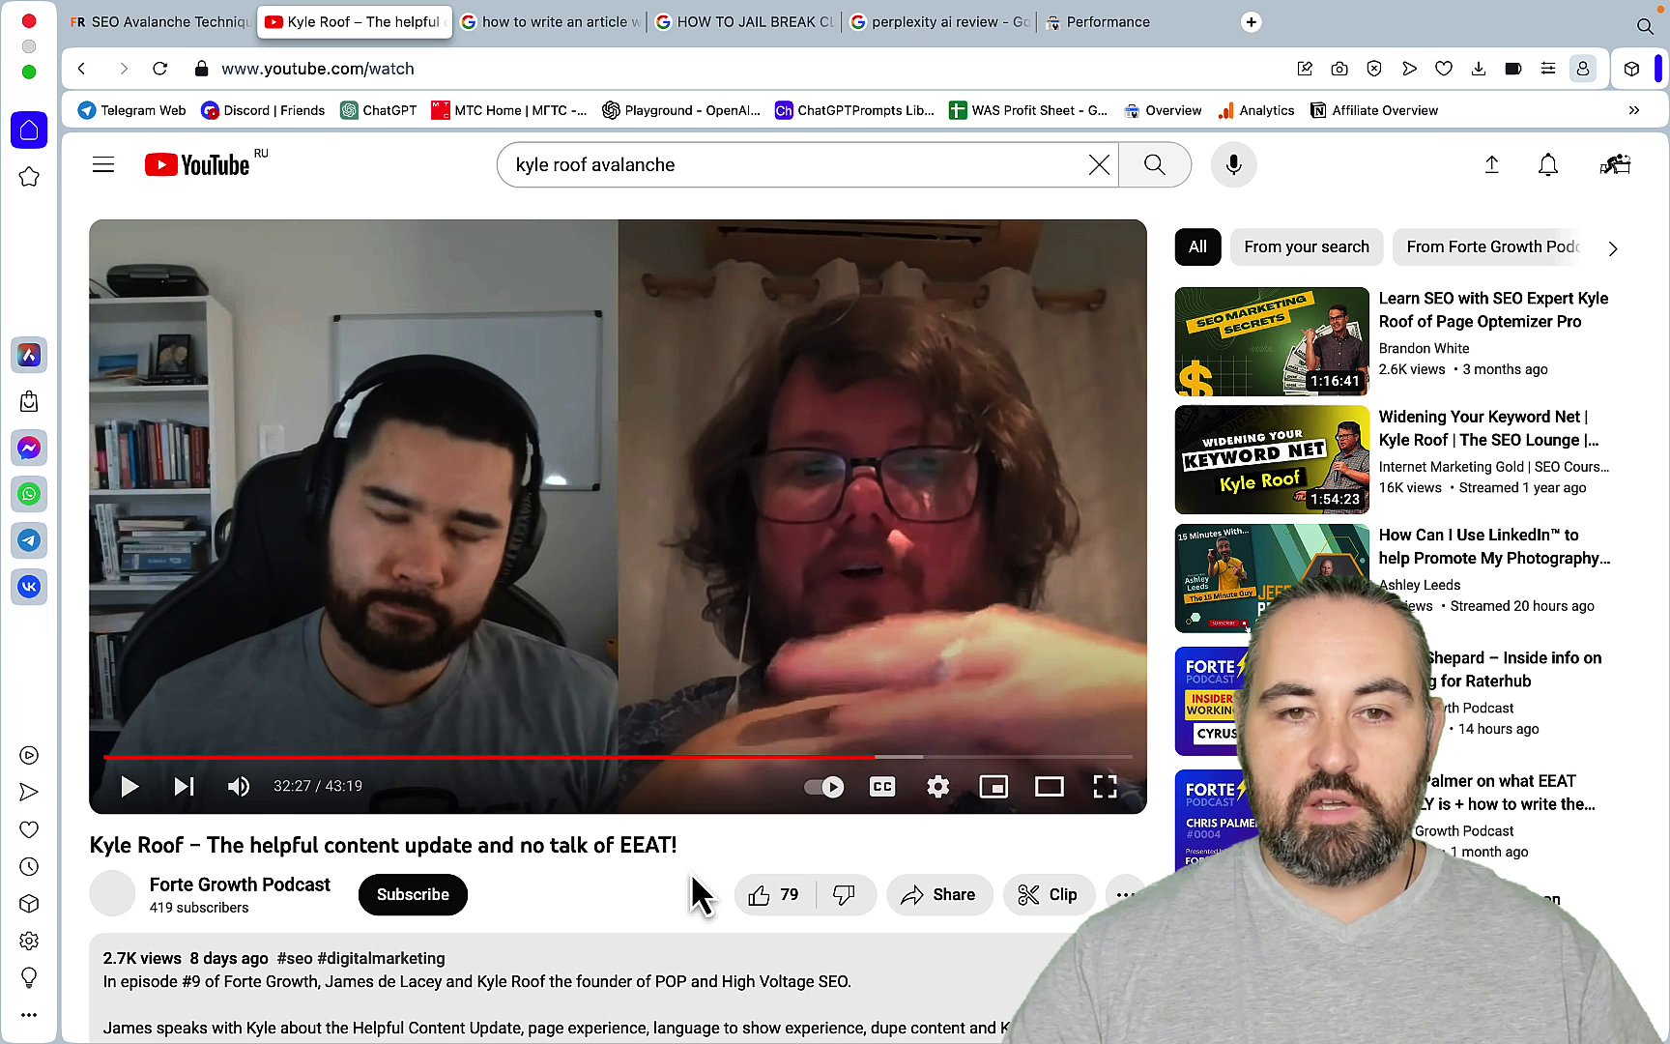
- Return to the FatRank article at its 'What Is the SEO Avalanche Strategy?' section
{"action": "key", "text": "ctrl+shift+Tab"}
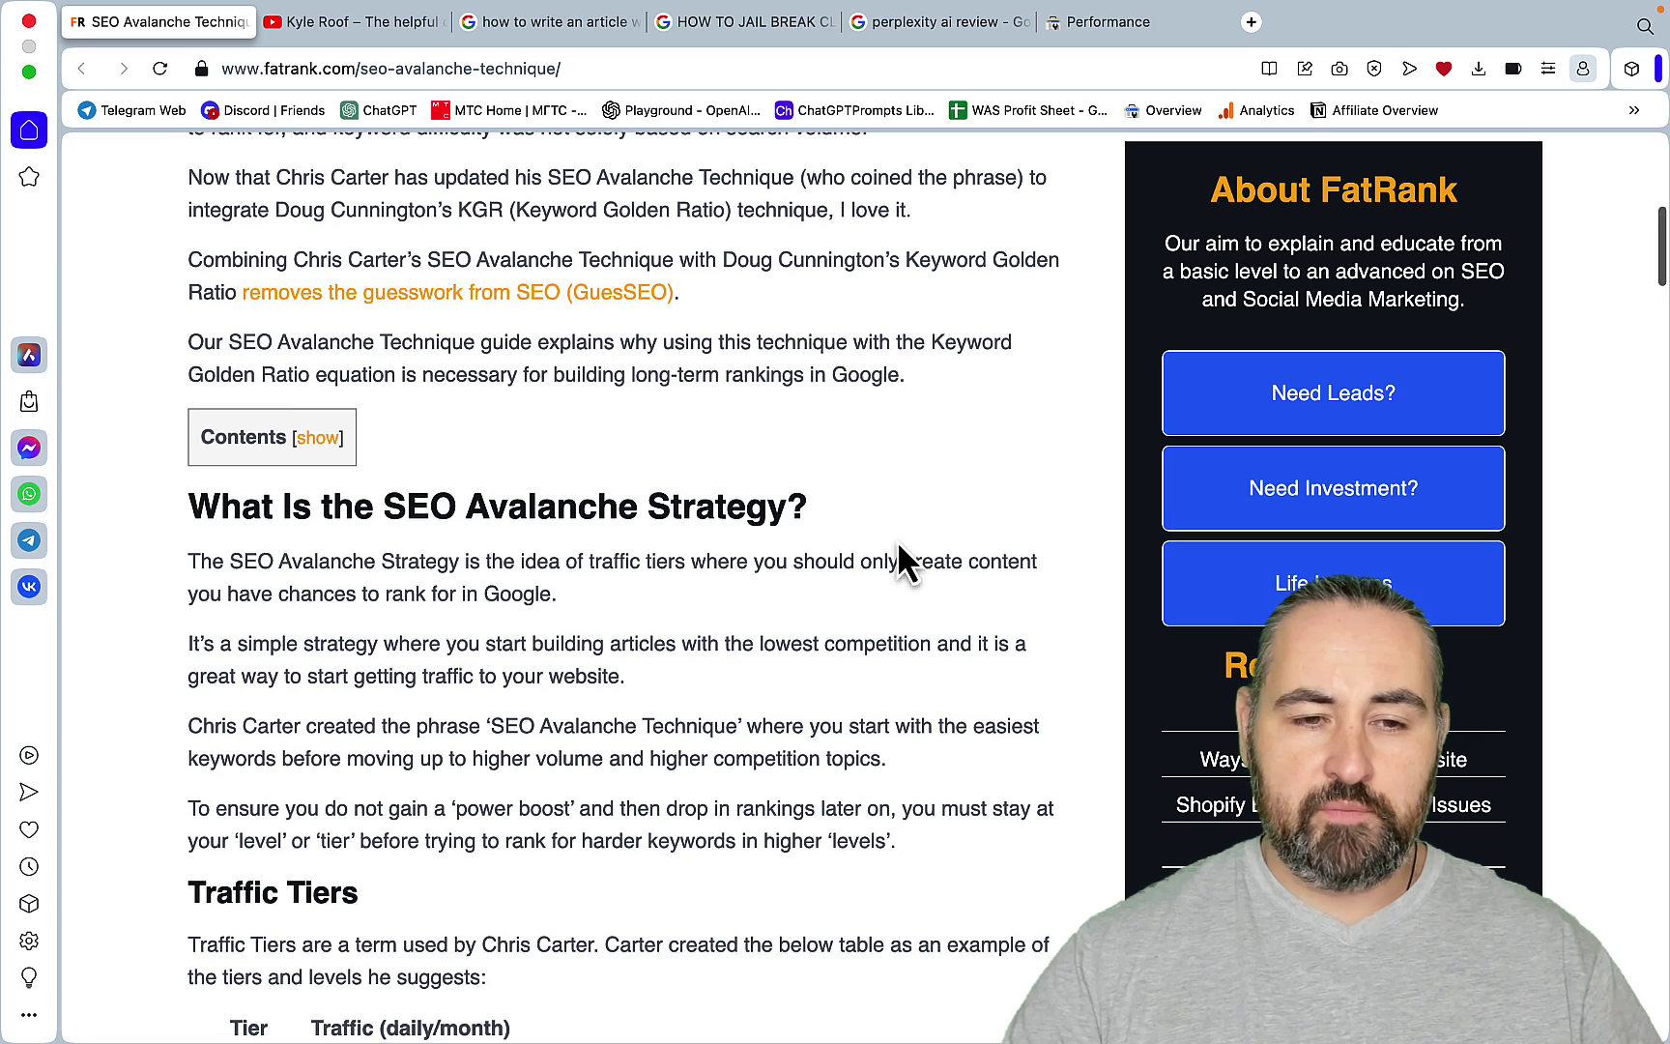
- Scroll down to the Traffic Tiers table, Level 0 through Level 5,000
{"action": "scroll", "coordinate": [897, 541], "scroll_direction": "down", "scroll_amount": 2}
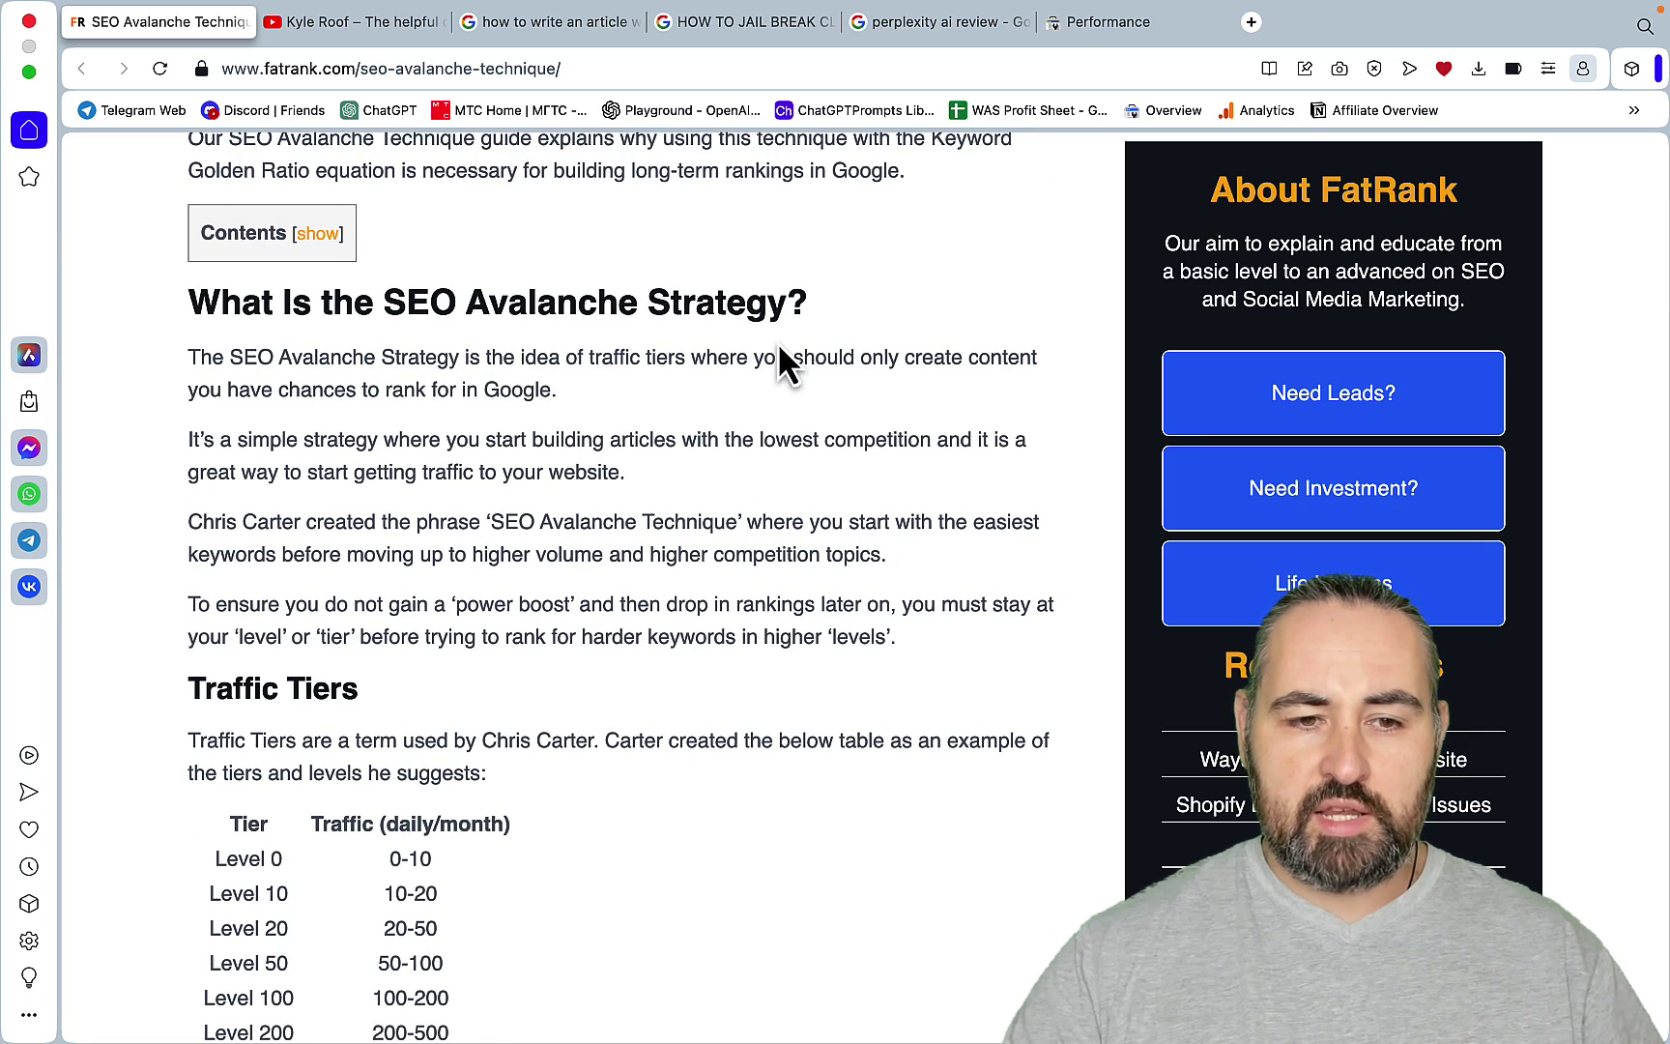
{"action": "scroll", "coordinate": [773, 530], "scroll_direction": "down", "scroll_amount": 2}
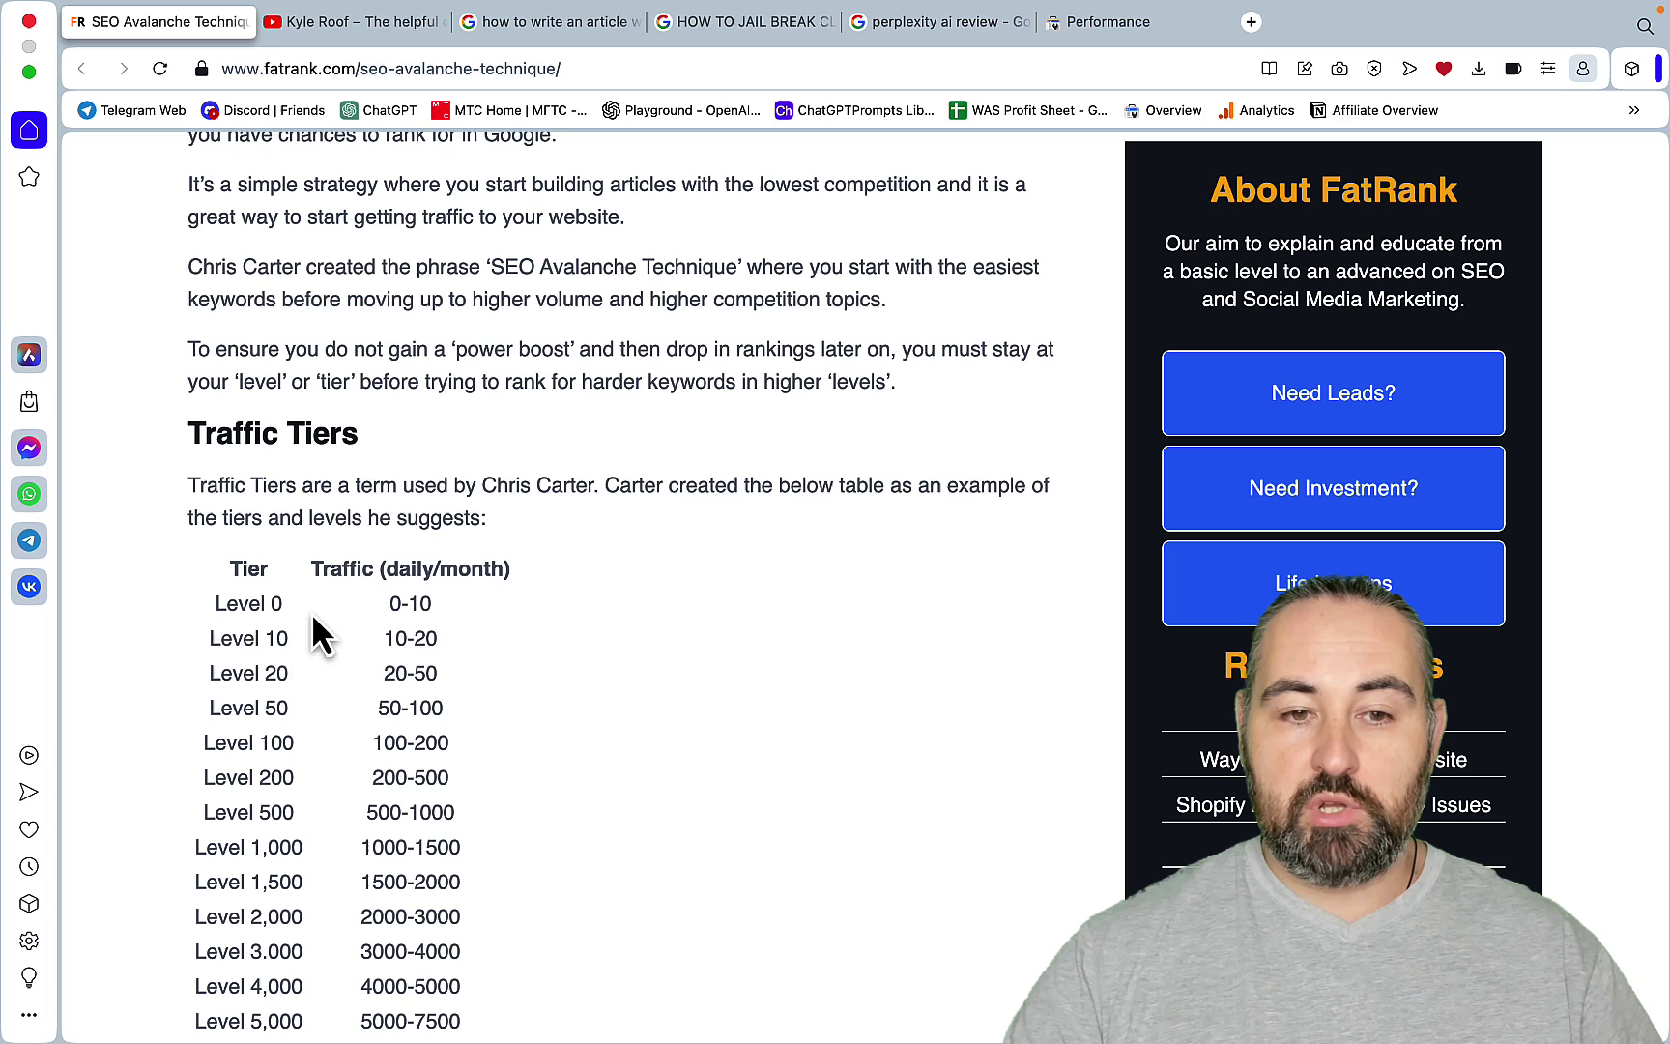
- Set the trickmenot.ai Performance report to Last 3 months (35.8K clicks), then return to the article
{"action": "left_click", "coordinate": [1126, 24]}
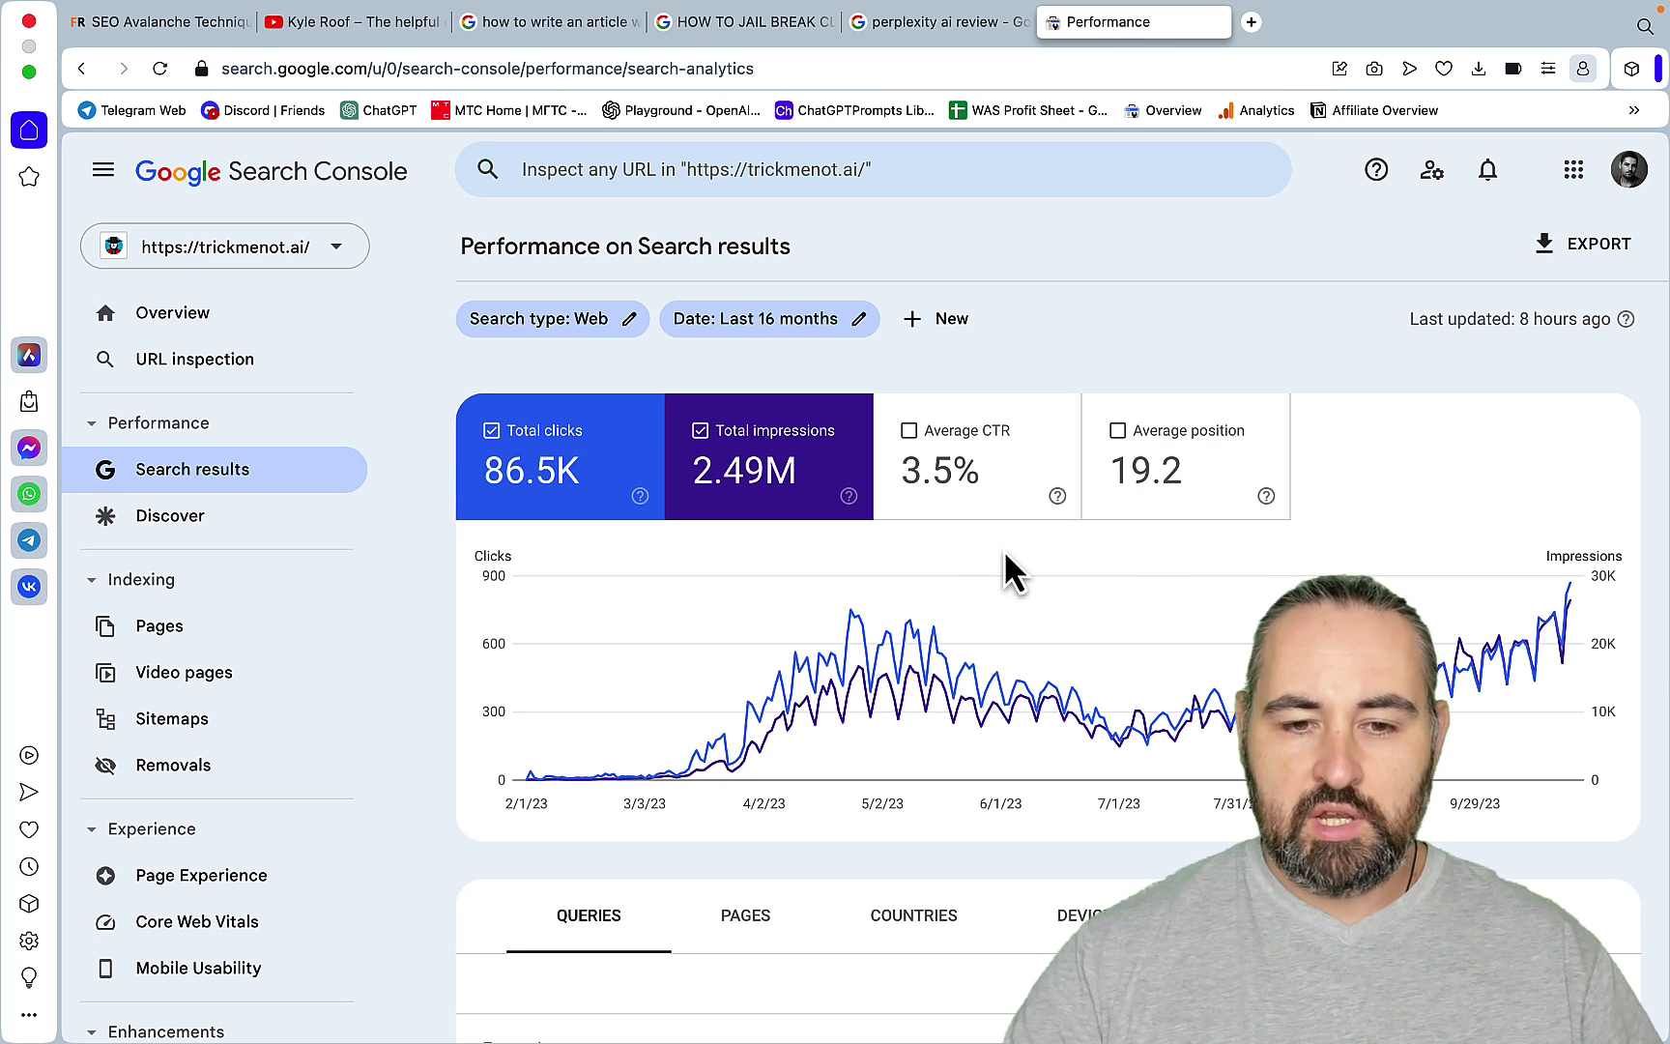
{"action": "left_click", "coordinate": [830, 329]}
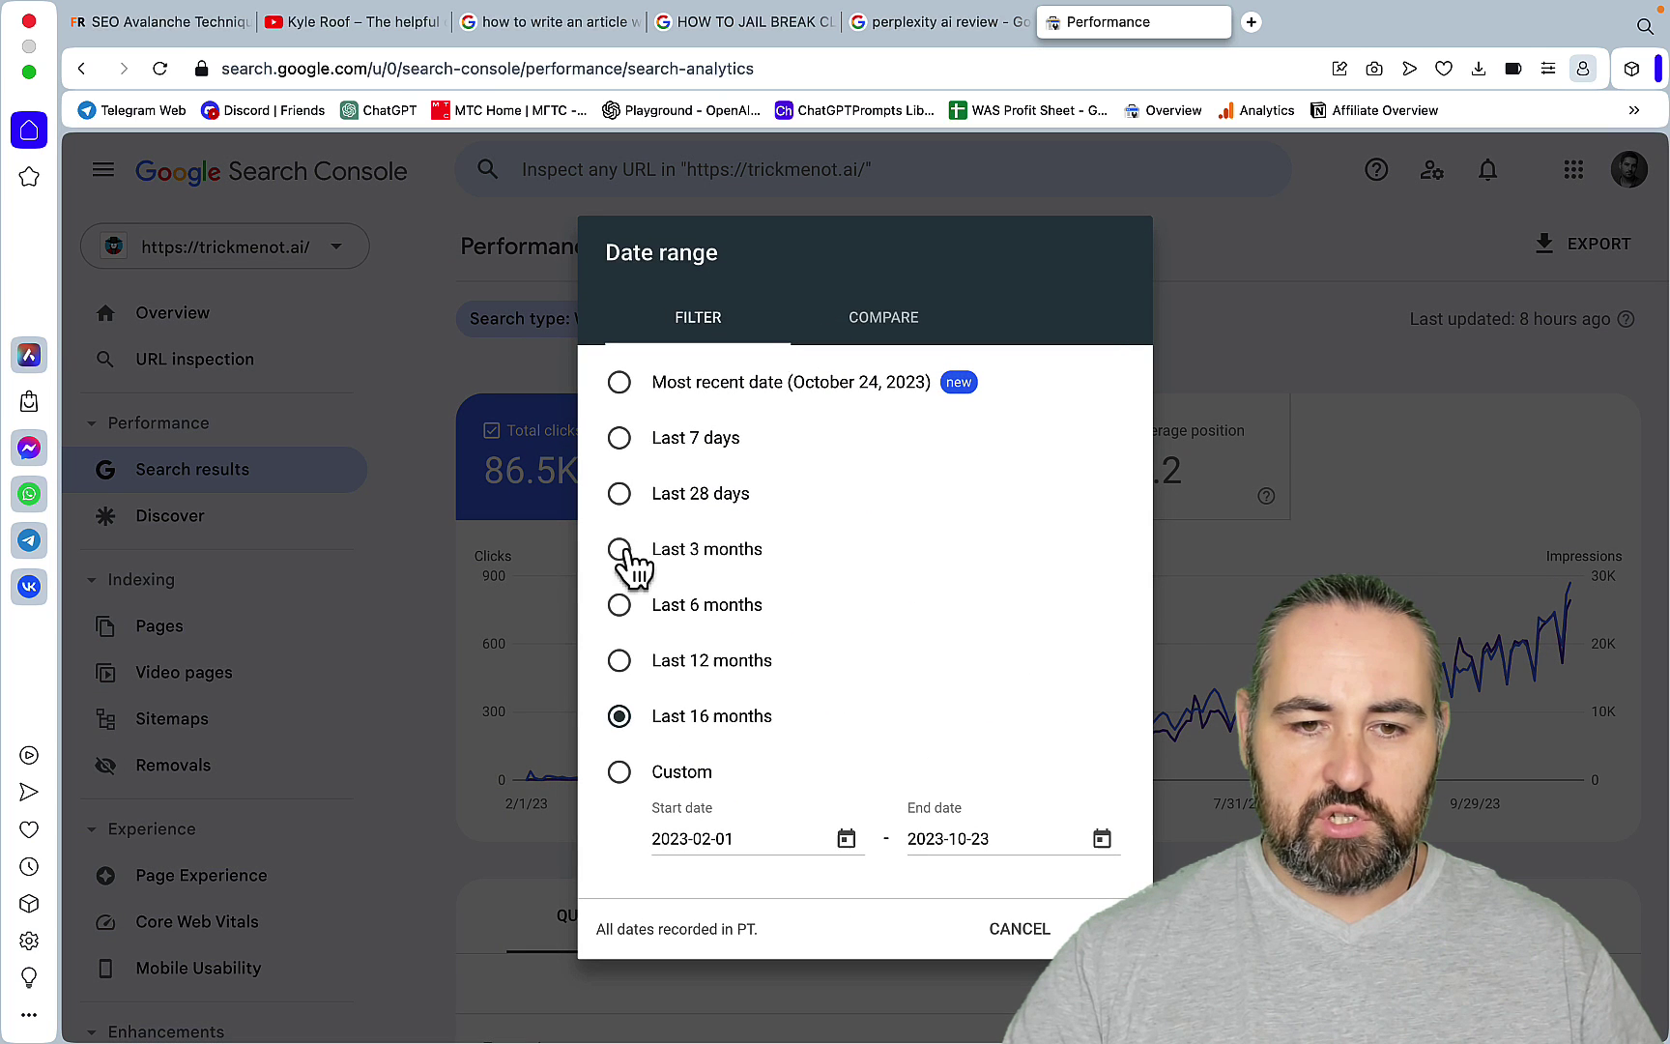
{"action": "left_click", "coordinate": [620, 549]}
{"action": "left_click", "coordinate": [1097, 927]}
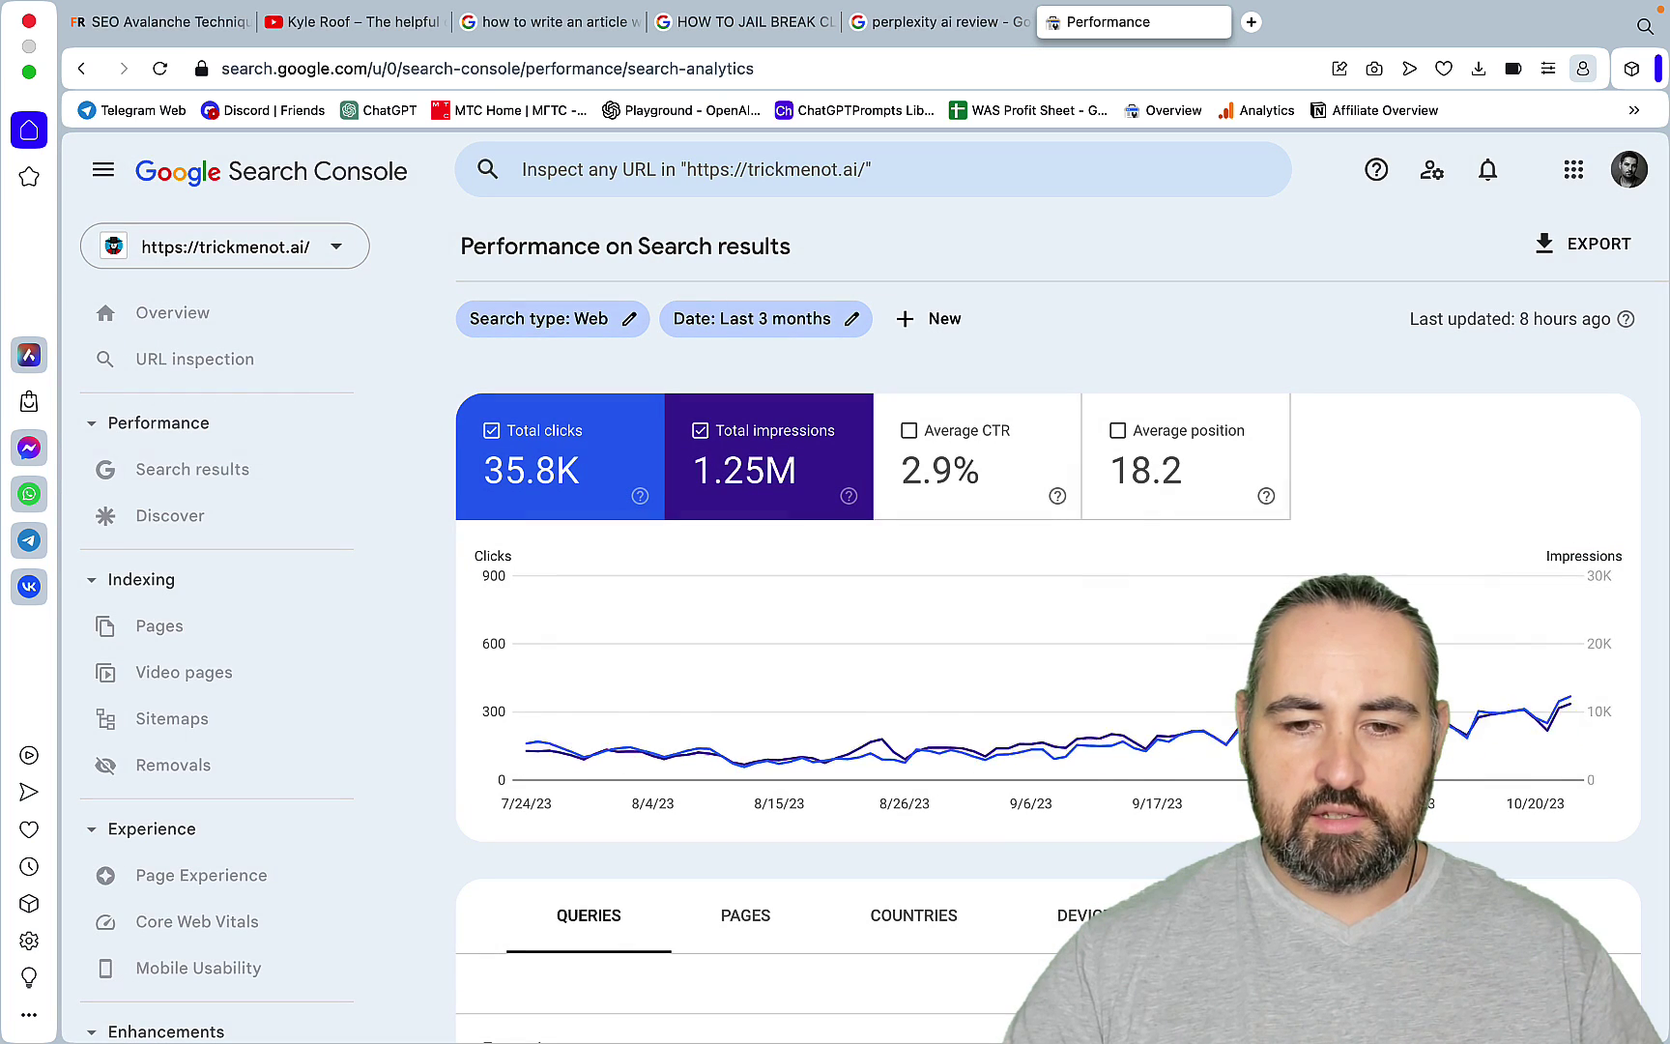
{"action": "mouse_move", "coordinate": [746, 766]}
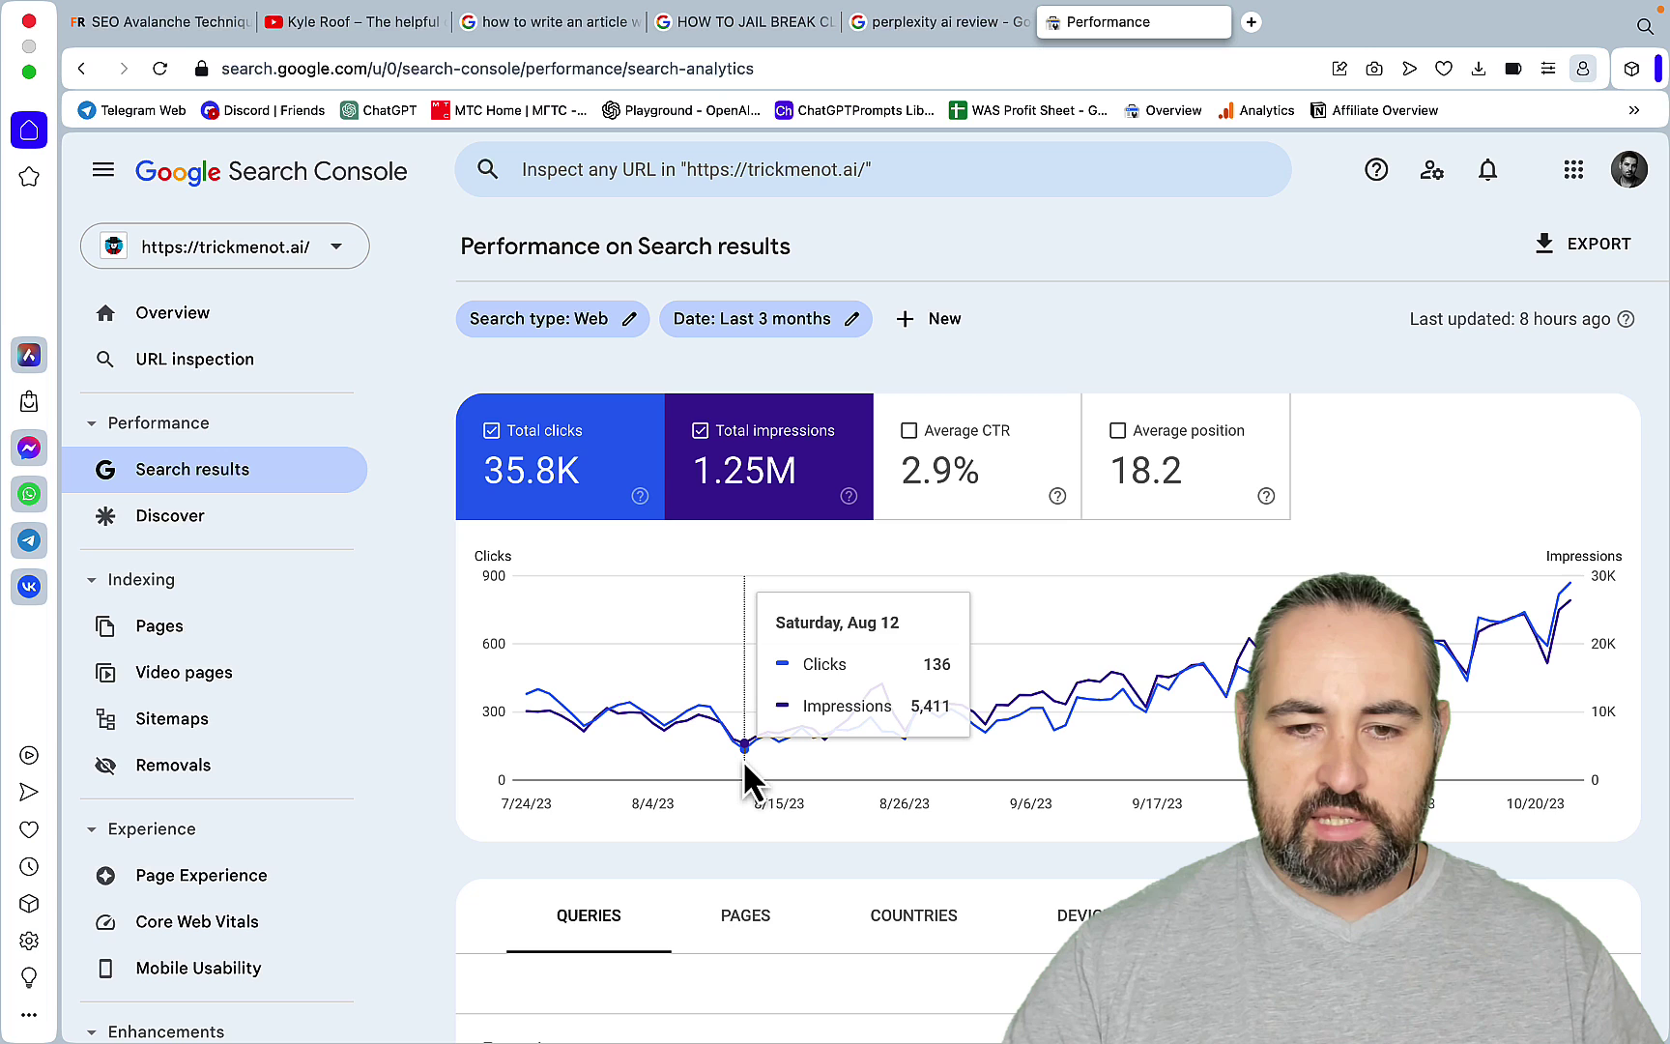
{"action": "mouse_move", "coordinate": [1580, 607]}
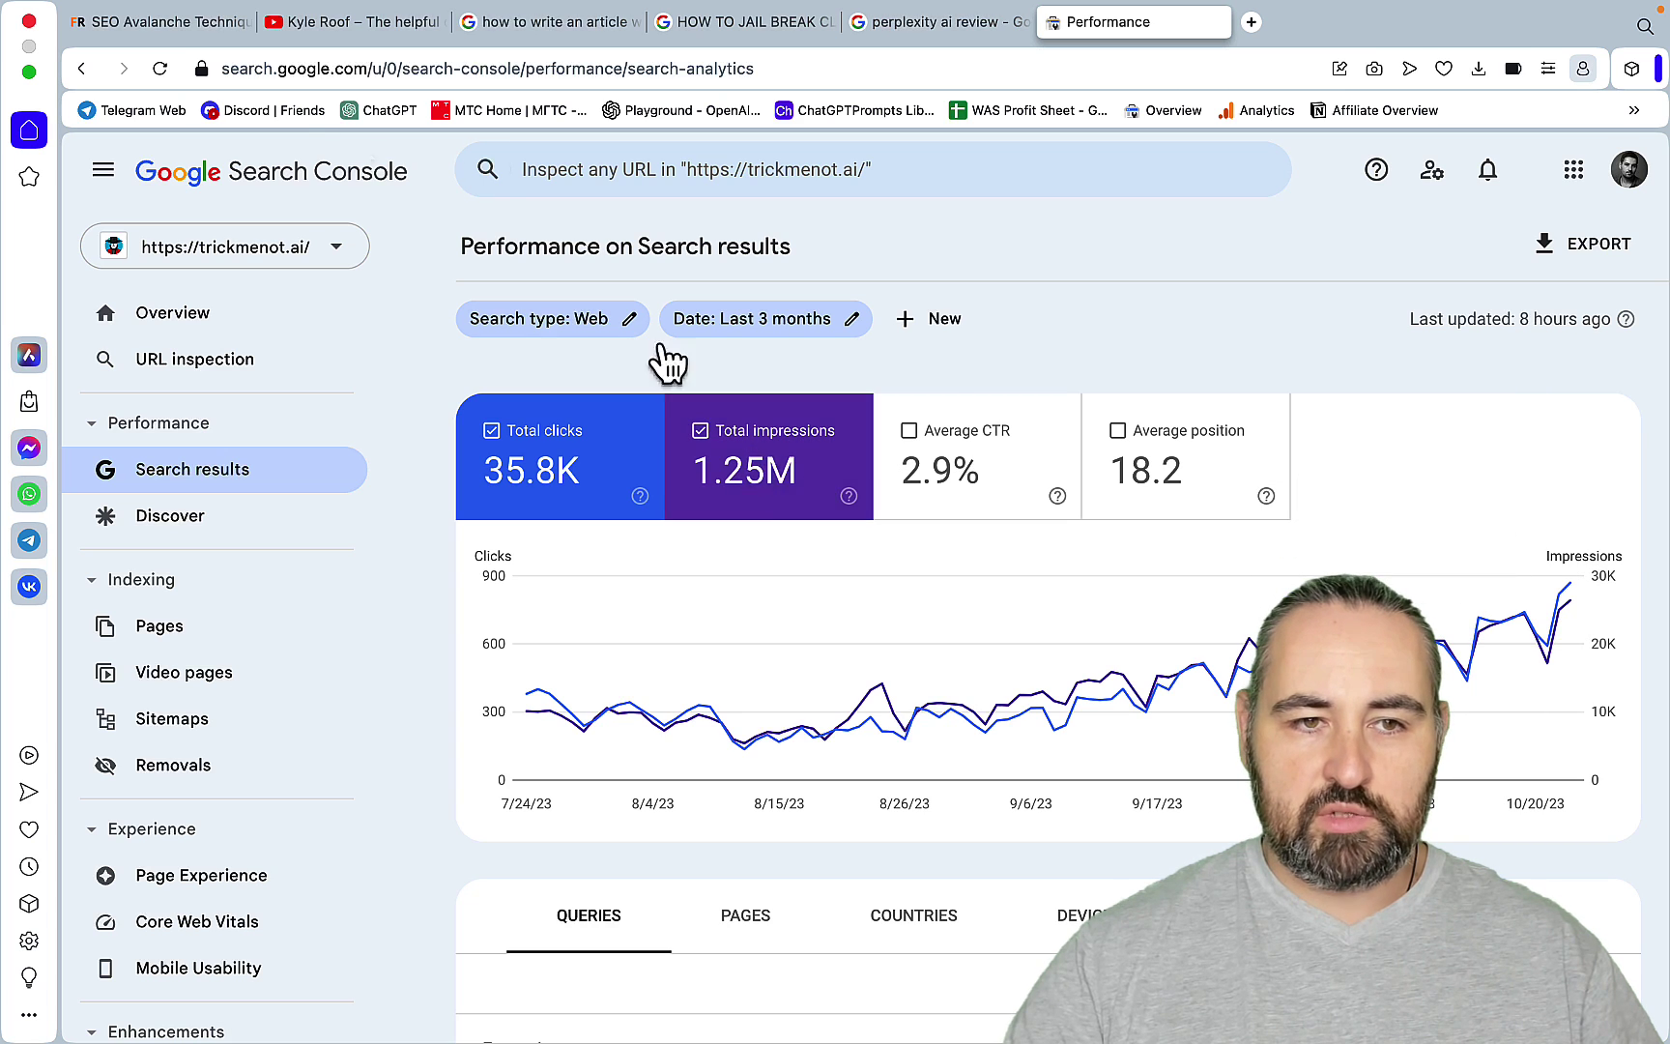
{"action": "left_click", "coordinate": [189, 23]}
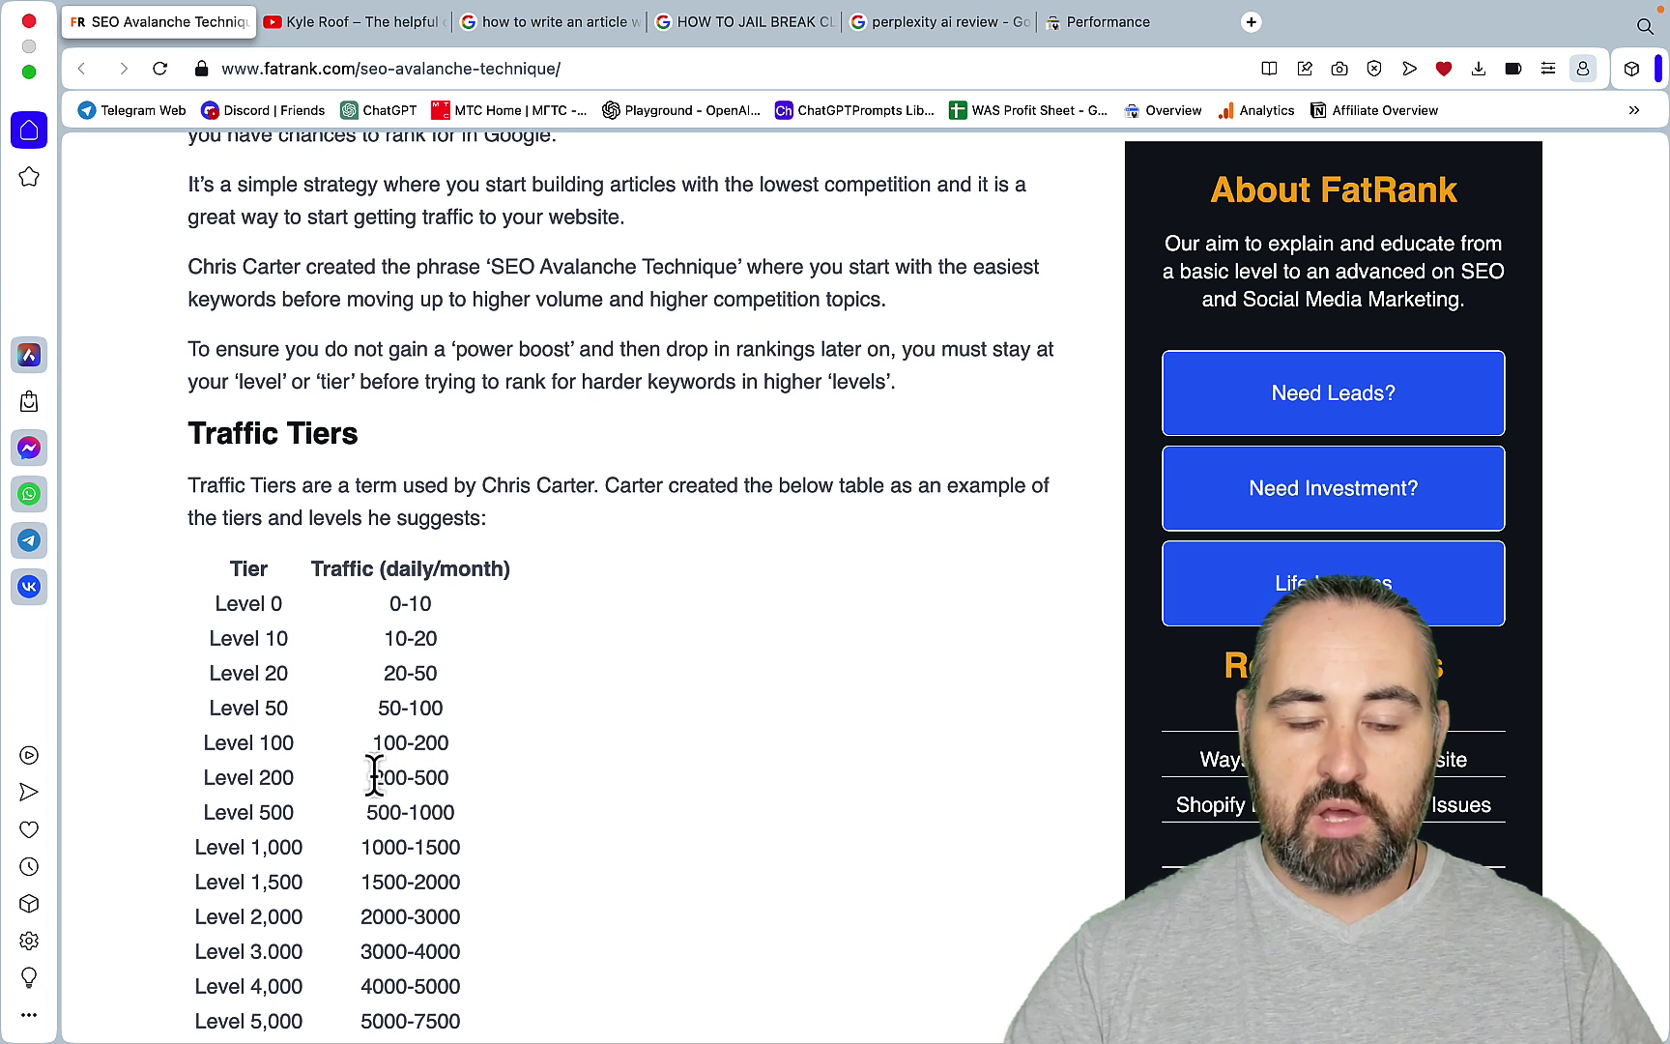
- Review the Traffic Tiers table, highlighting Level 200's 200-500 traffic range
{"action": "left_click_drag", "start_coordinate": [374, 777], "coordinate": [460, 786]}
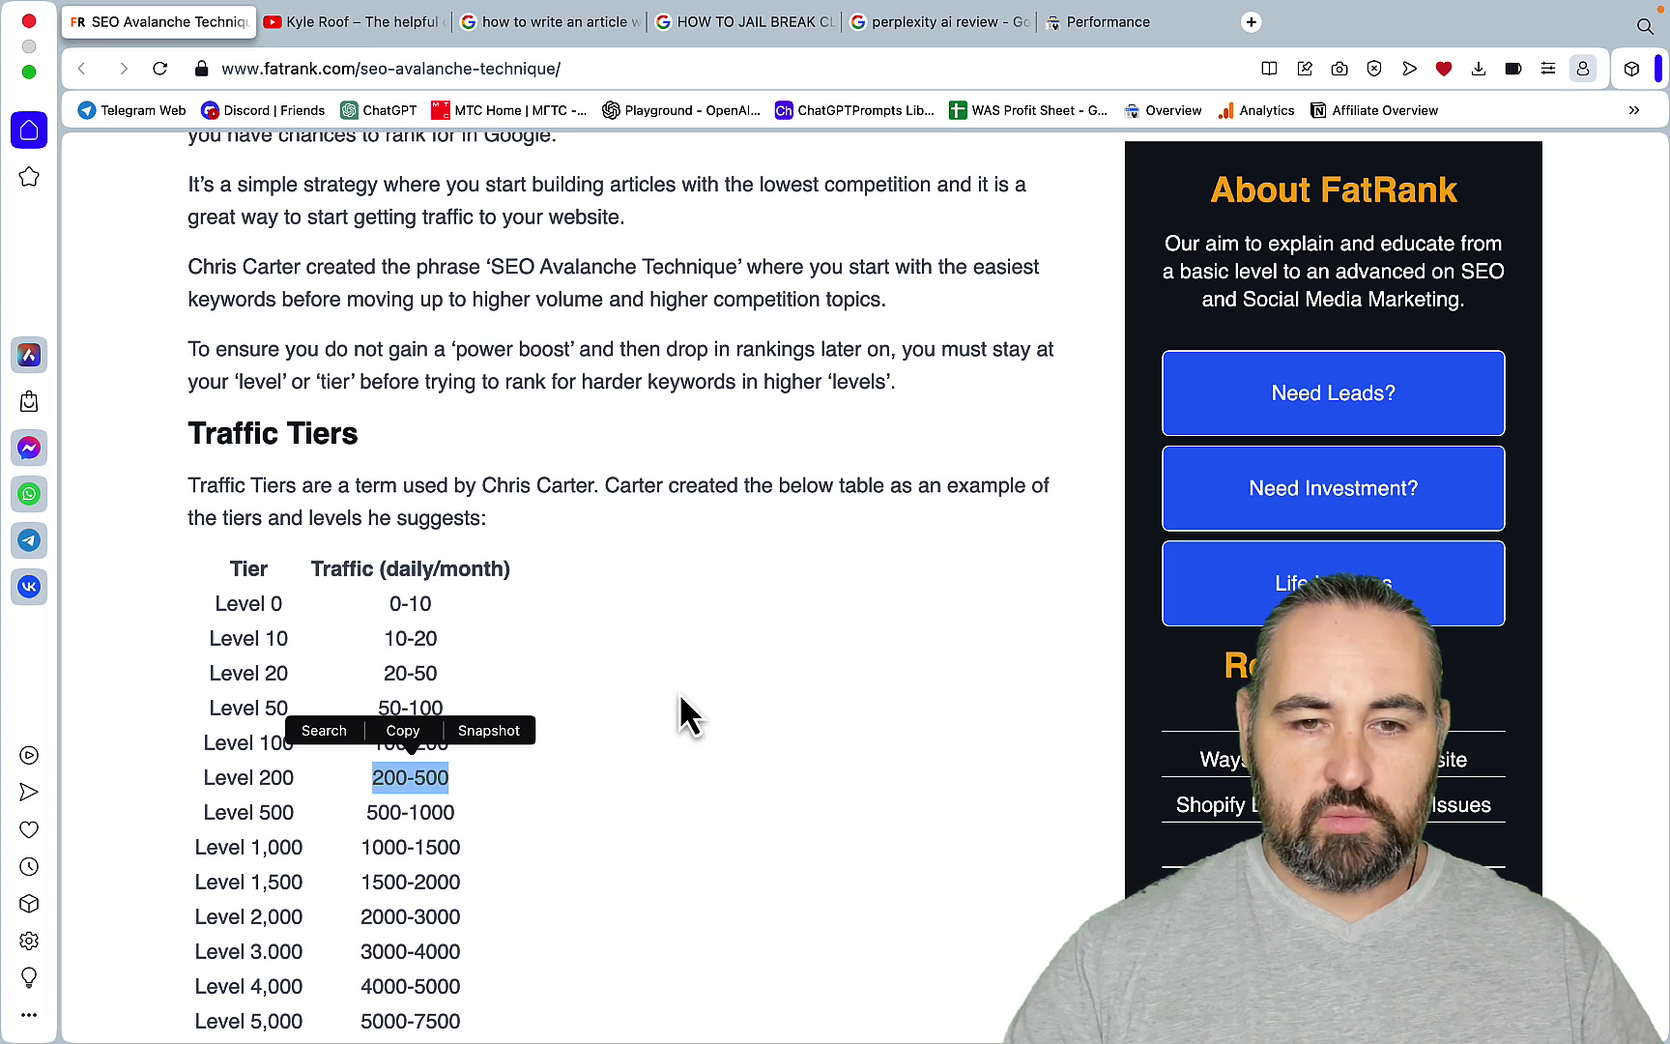
{"action": "left_click", "coordinate": [748, 714]}
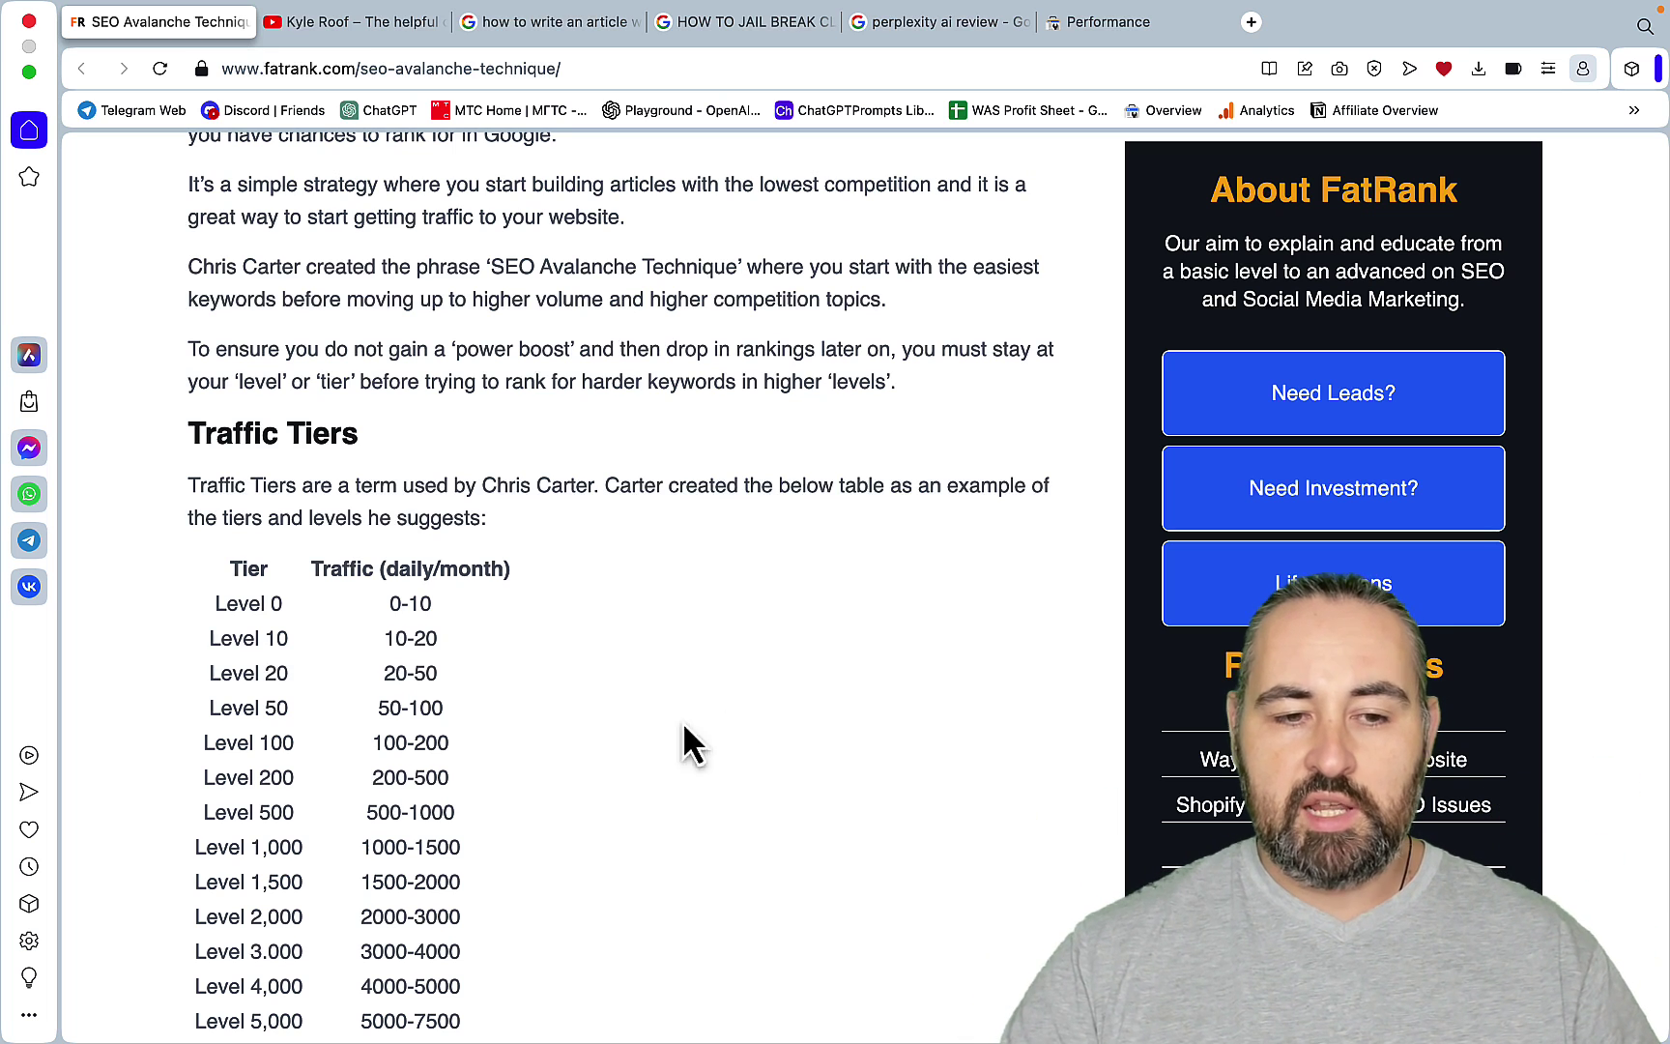
{"action": "scroll", "coordinate": [408, 740], "scroll_direction": "down", "scroll_amount": 3}
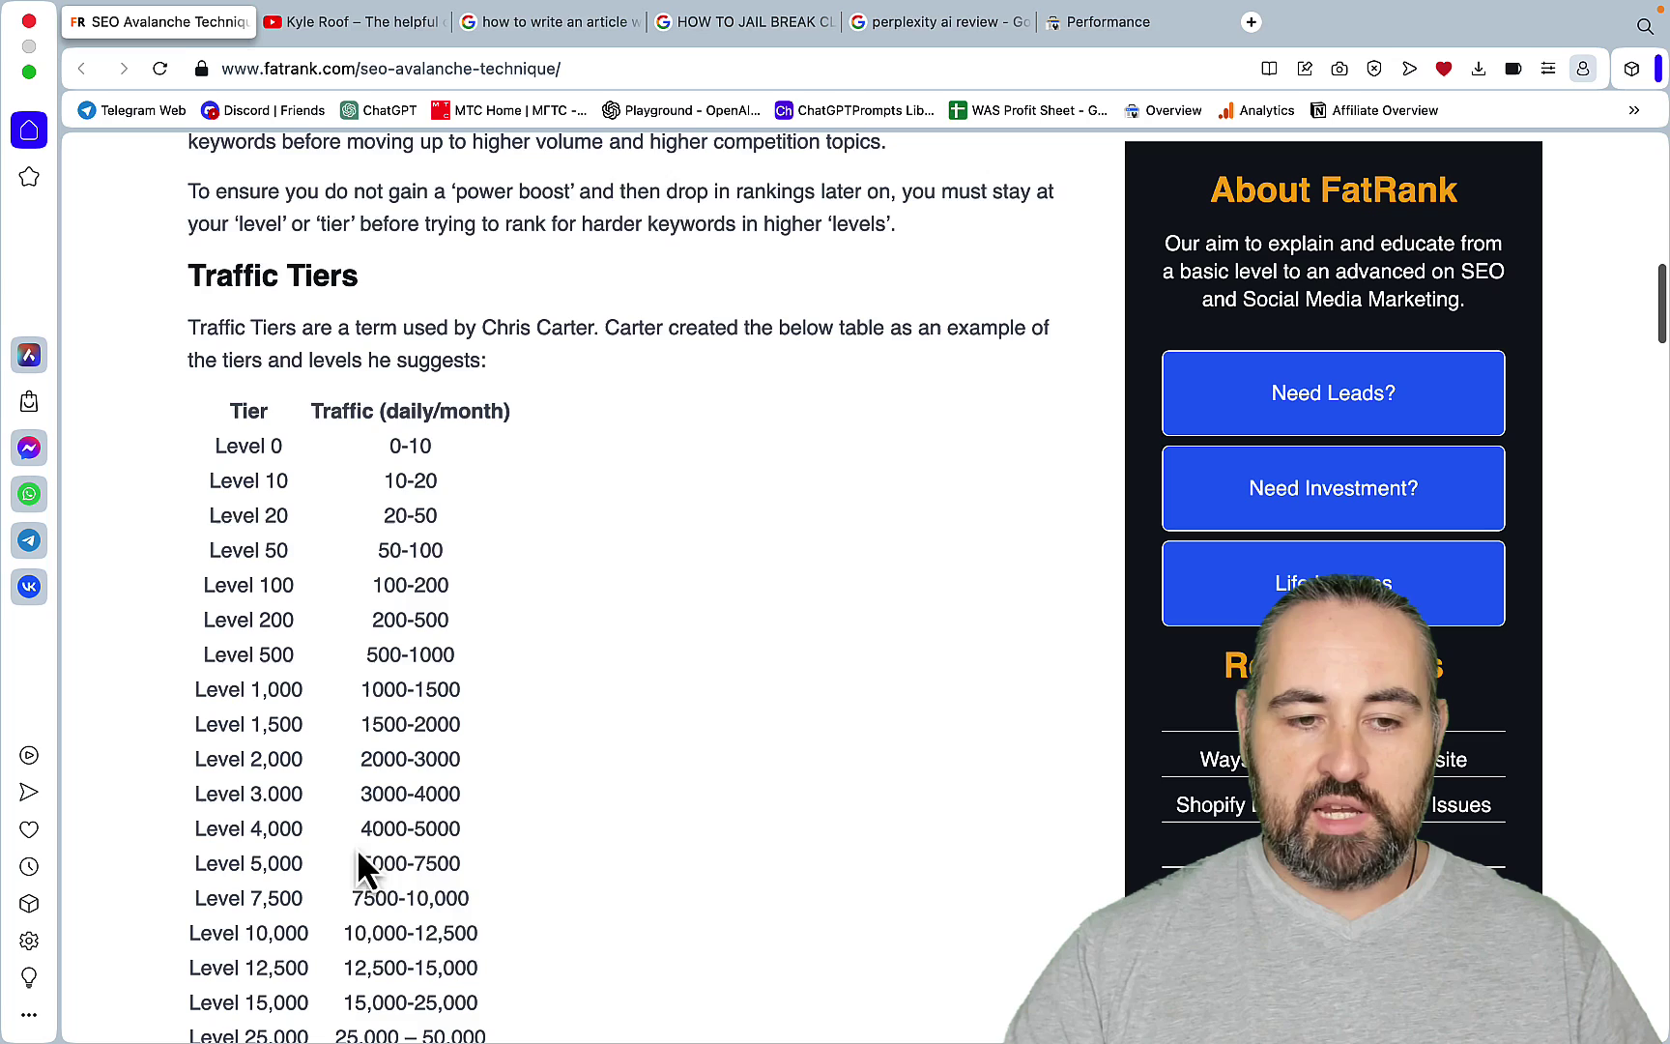
{"action": "scroll", "coordinate": [534, 860], "scroll_direction": "up", "scroll_amount": 10}
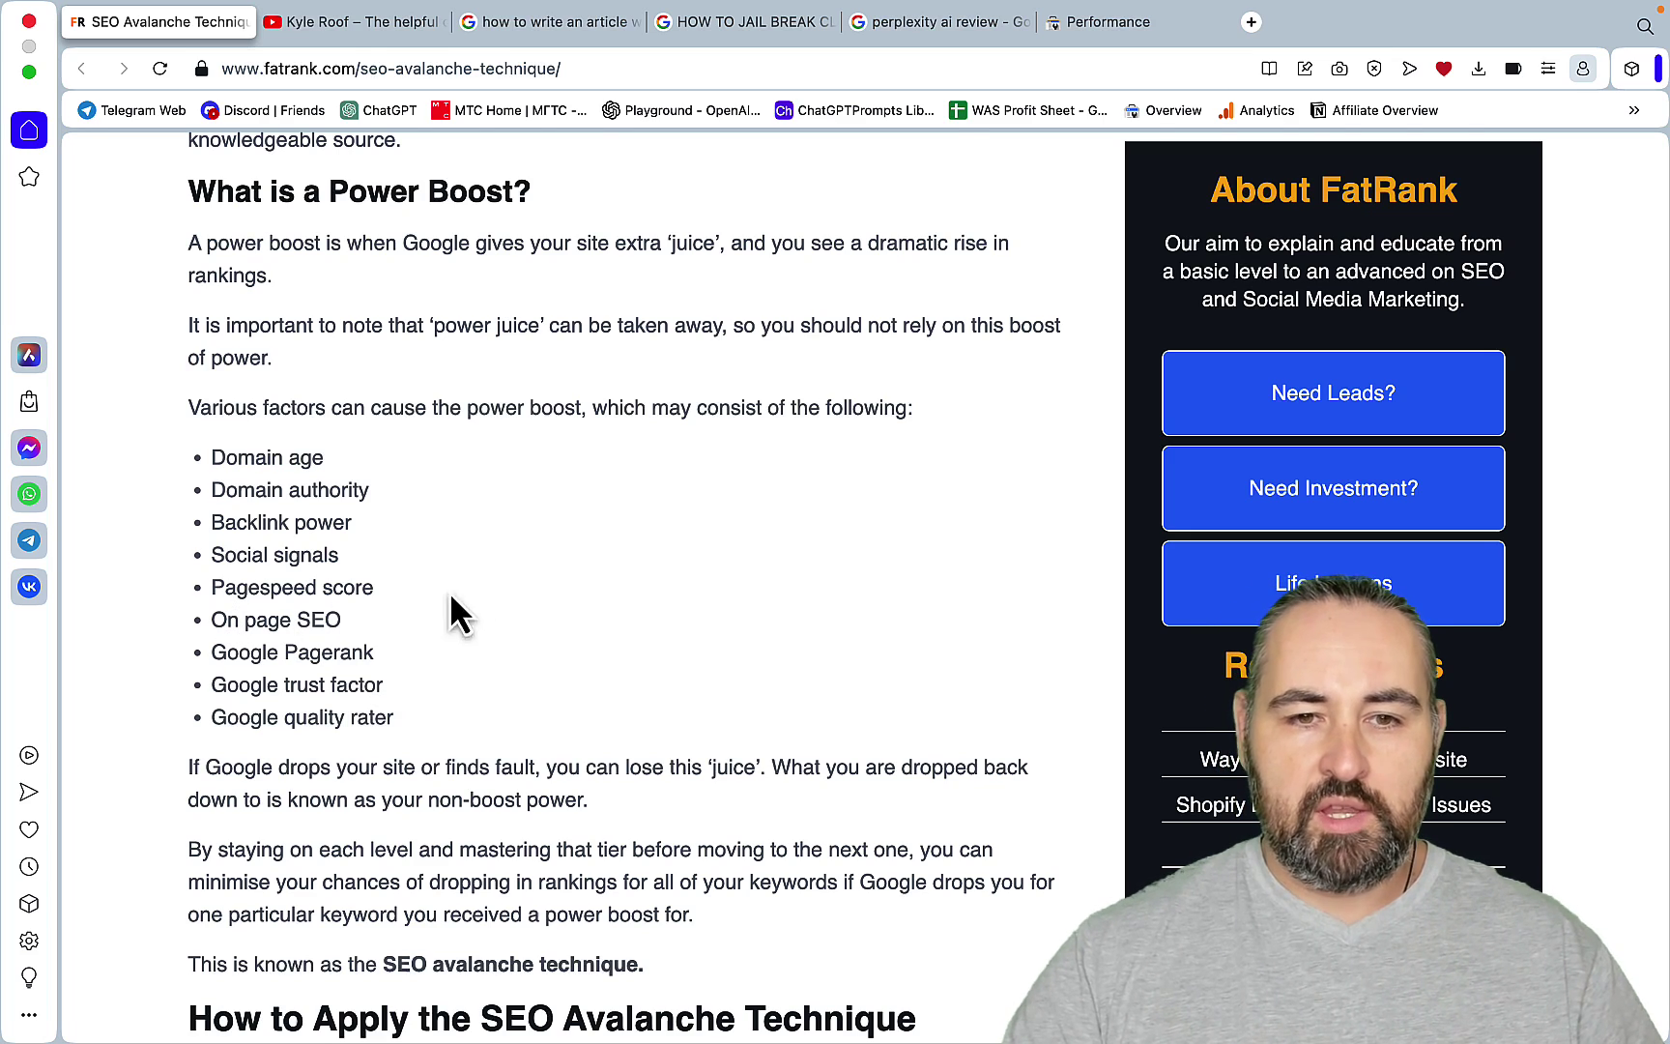
{"action": "scroll", "coordinate": [480, 570], "scroll_direction": "up", "scroll_amount": 10}
{"action": "scroll", "coordinate": [479, 562], "scroll_direction": "up", "scroll_amount": 2}
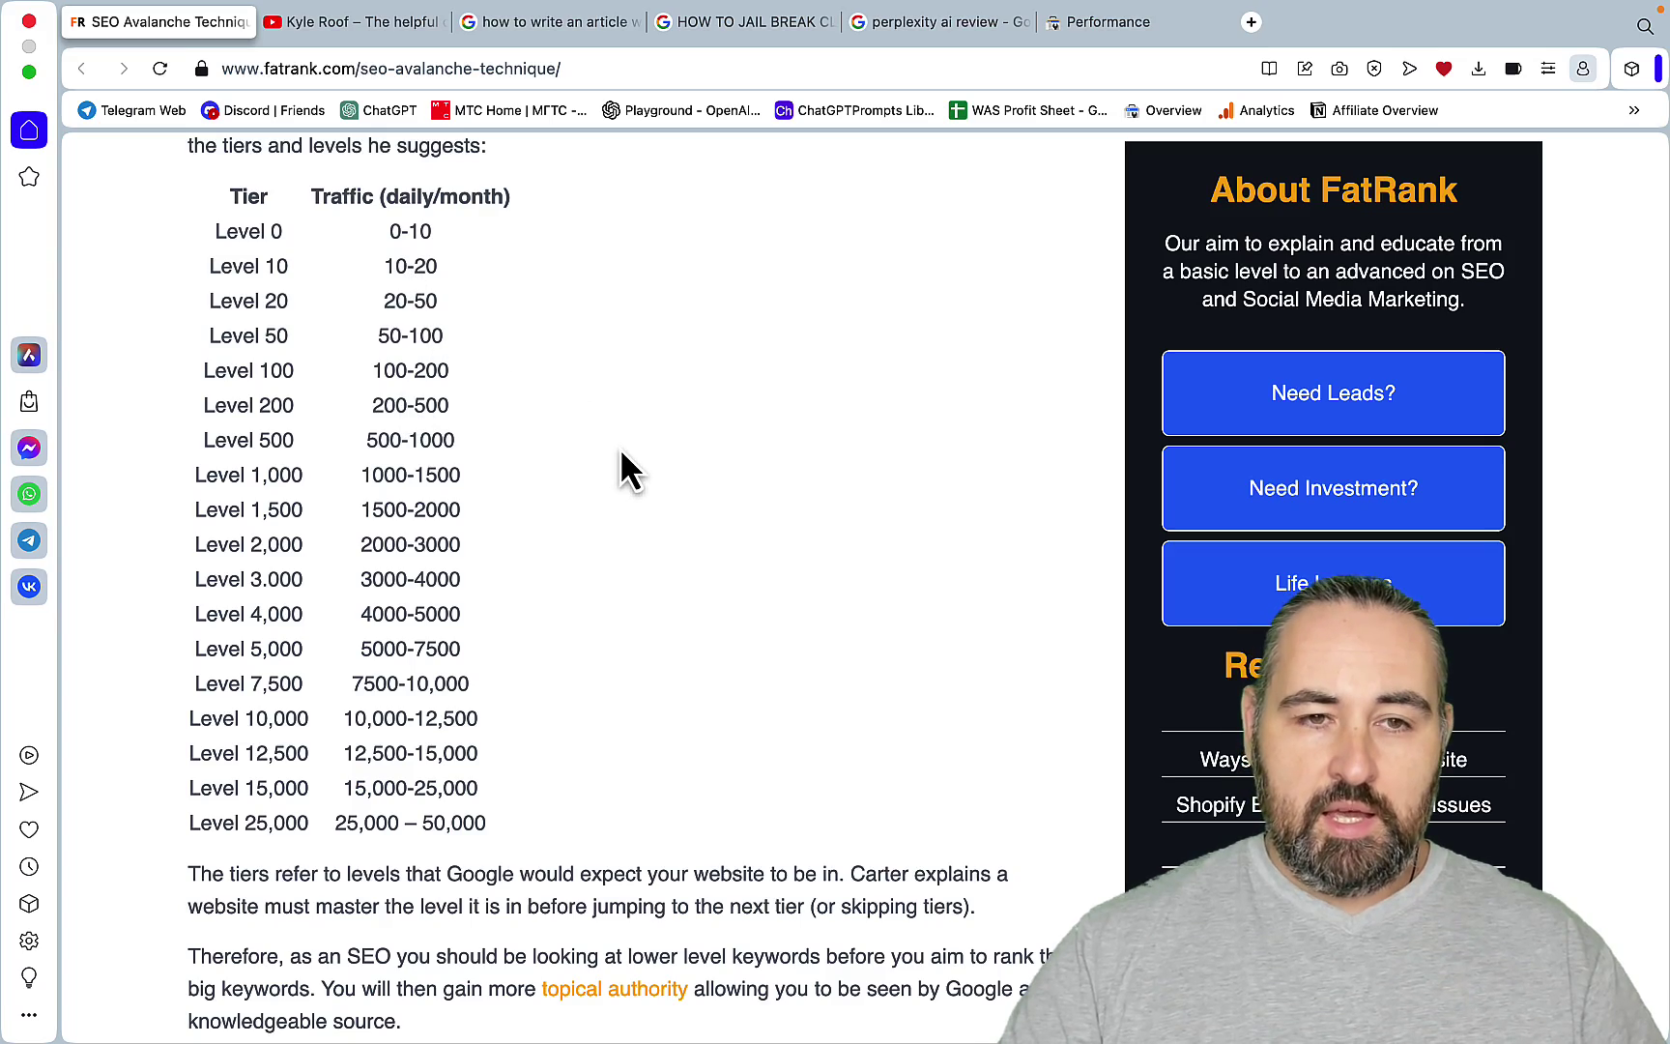
{"action": "scroll", "coordinate": [622, 453], "scroll_direction": "down", "scroll_amount": 3}
{"action": "scroll", "coordinate": [621, 452], "scroll_direction": "up", "scroll_amount": 3}
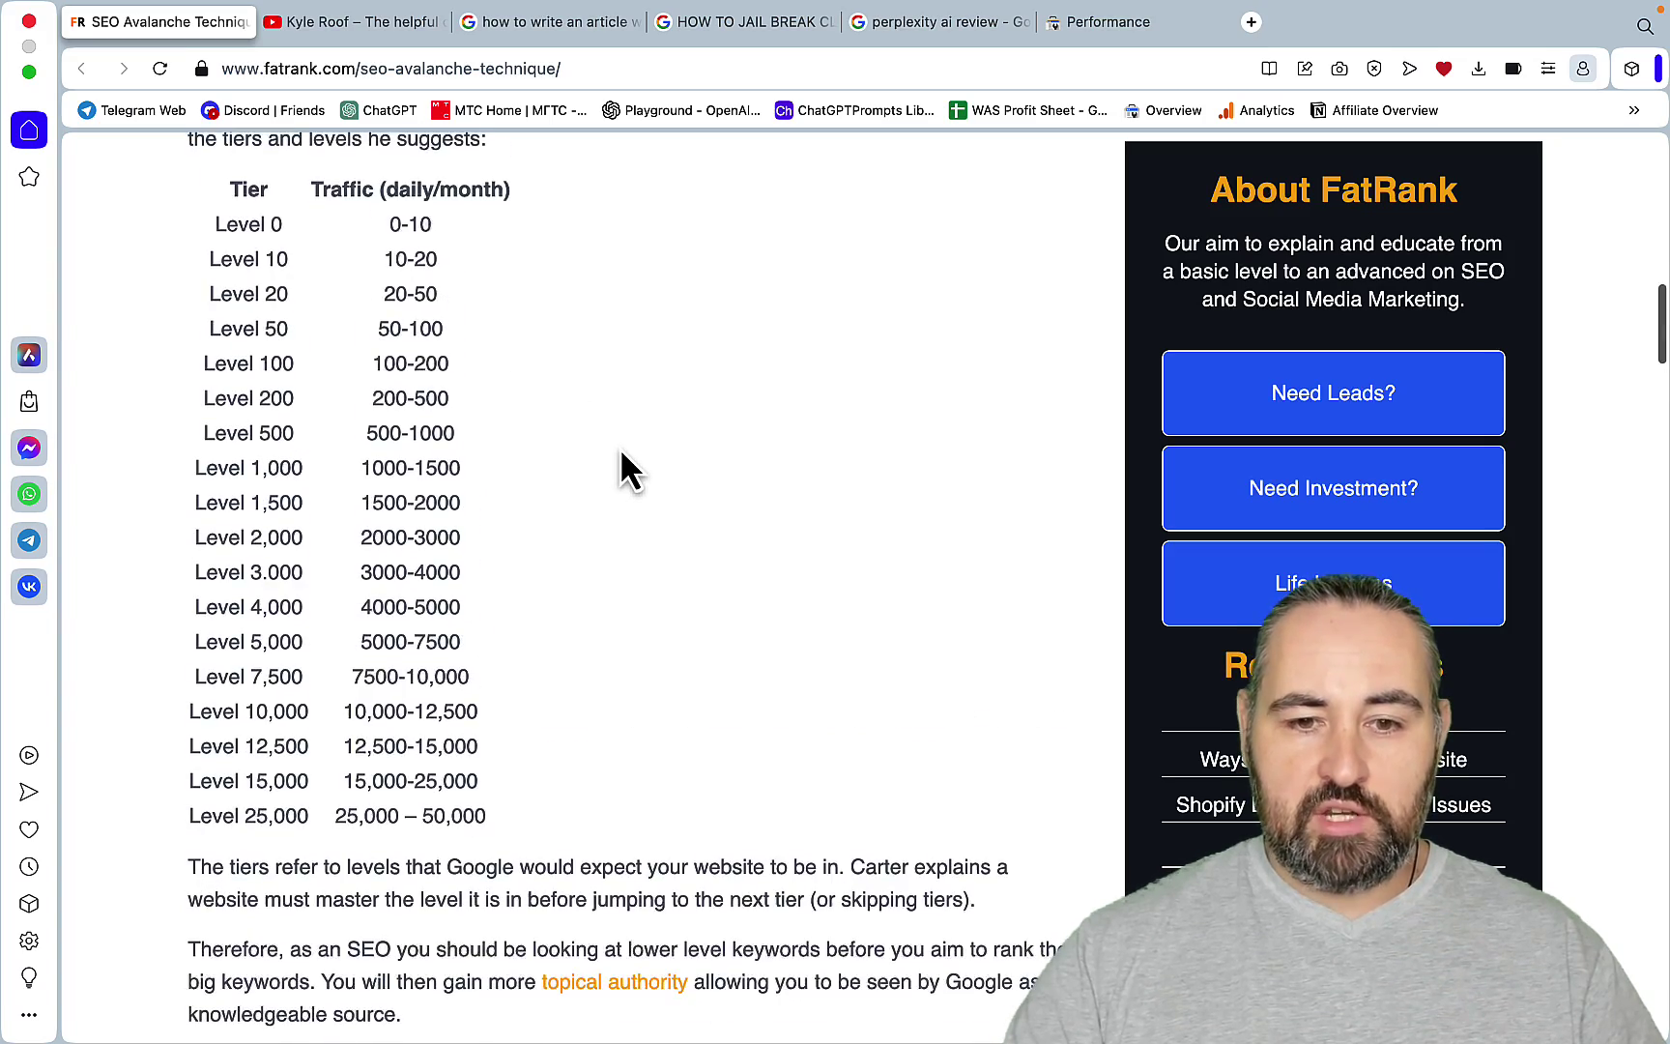
- Read down to the Golden Keyword Ratio section, highlighting the KGR author's name, to the KGR video
{"action": "scroll", "coordinate": [620, 449], "scroll_direction": "down", "scroll_amount": 15}
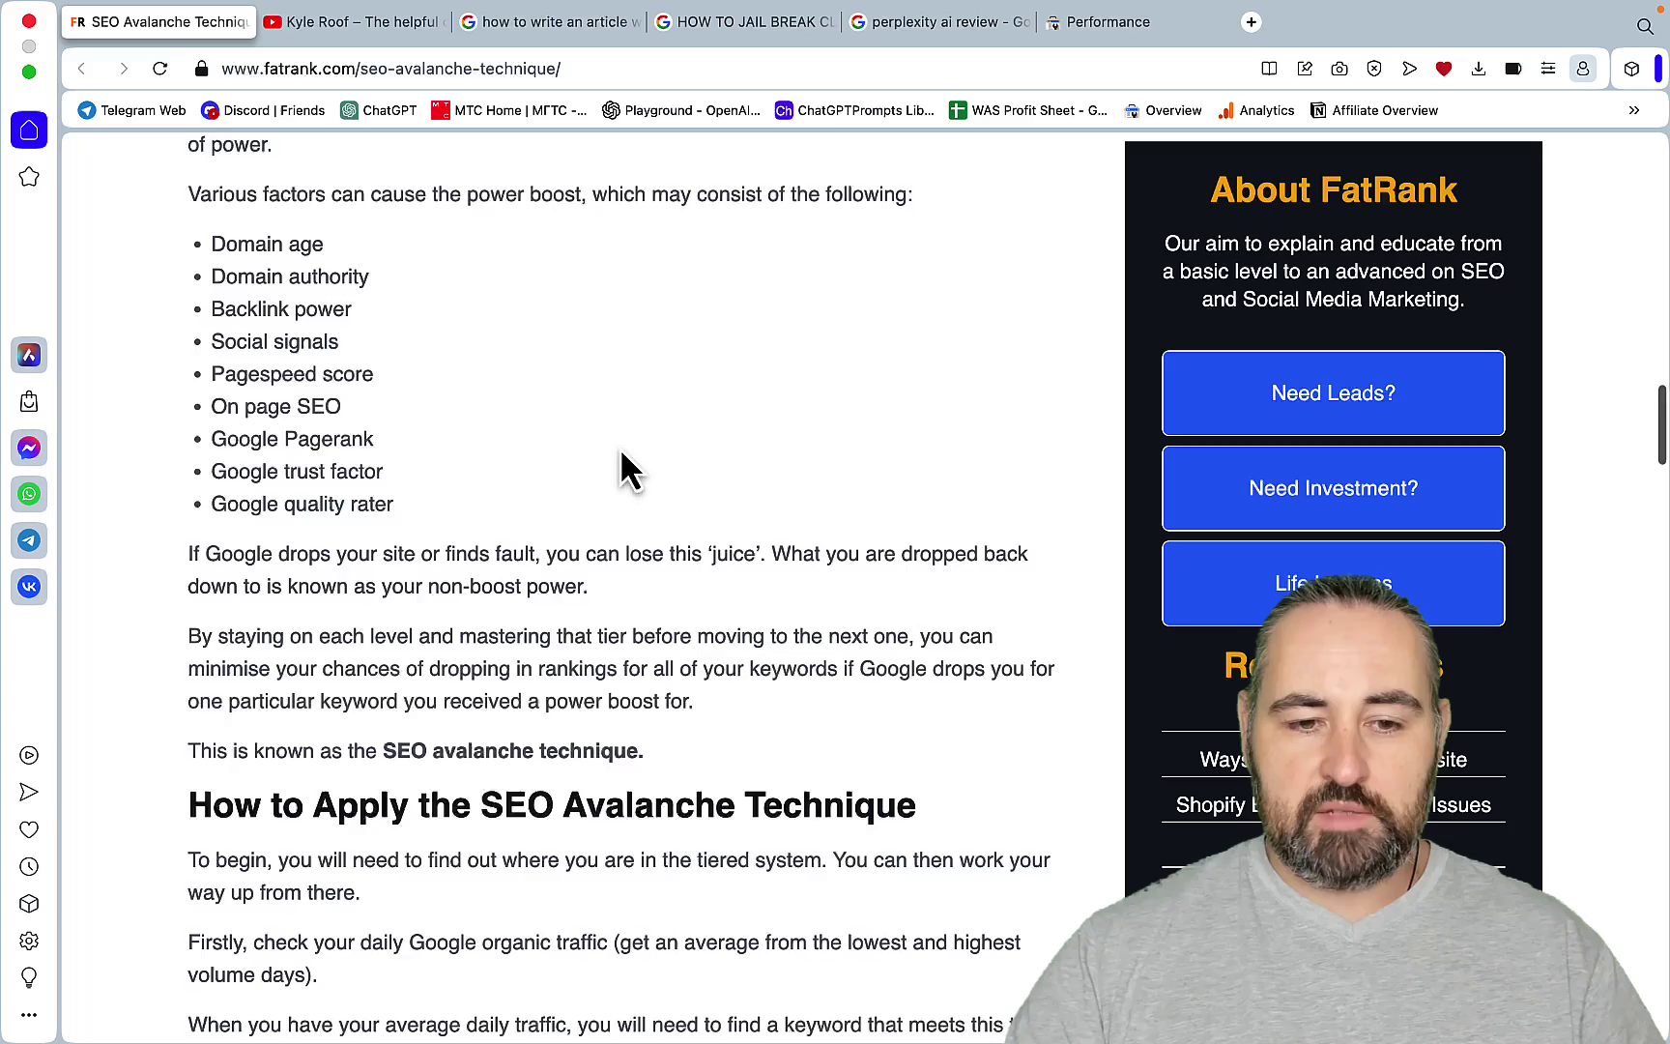
{"action": "scroll", "coordinate": [619, 448], "scroll_direction": "down", "scroll_amount": 15}
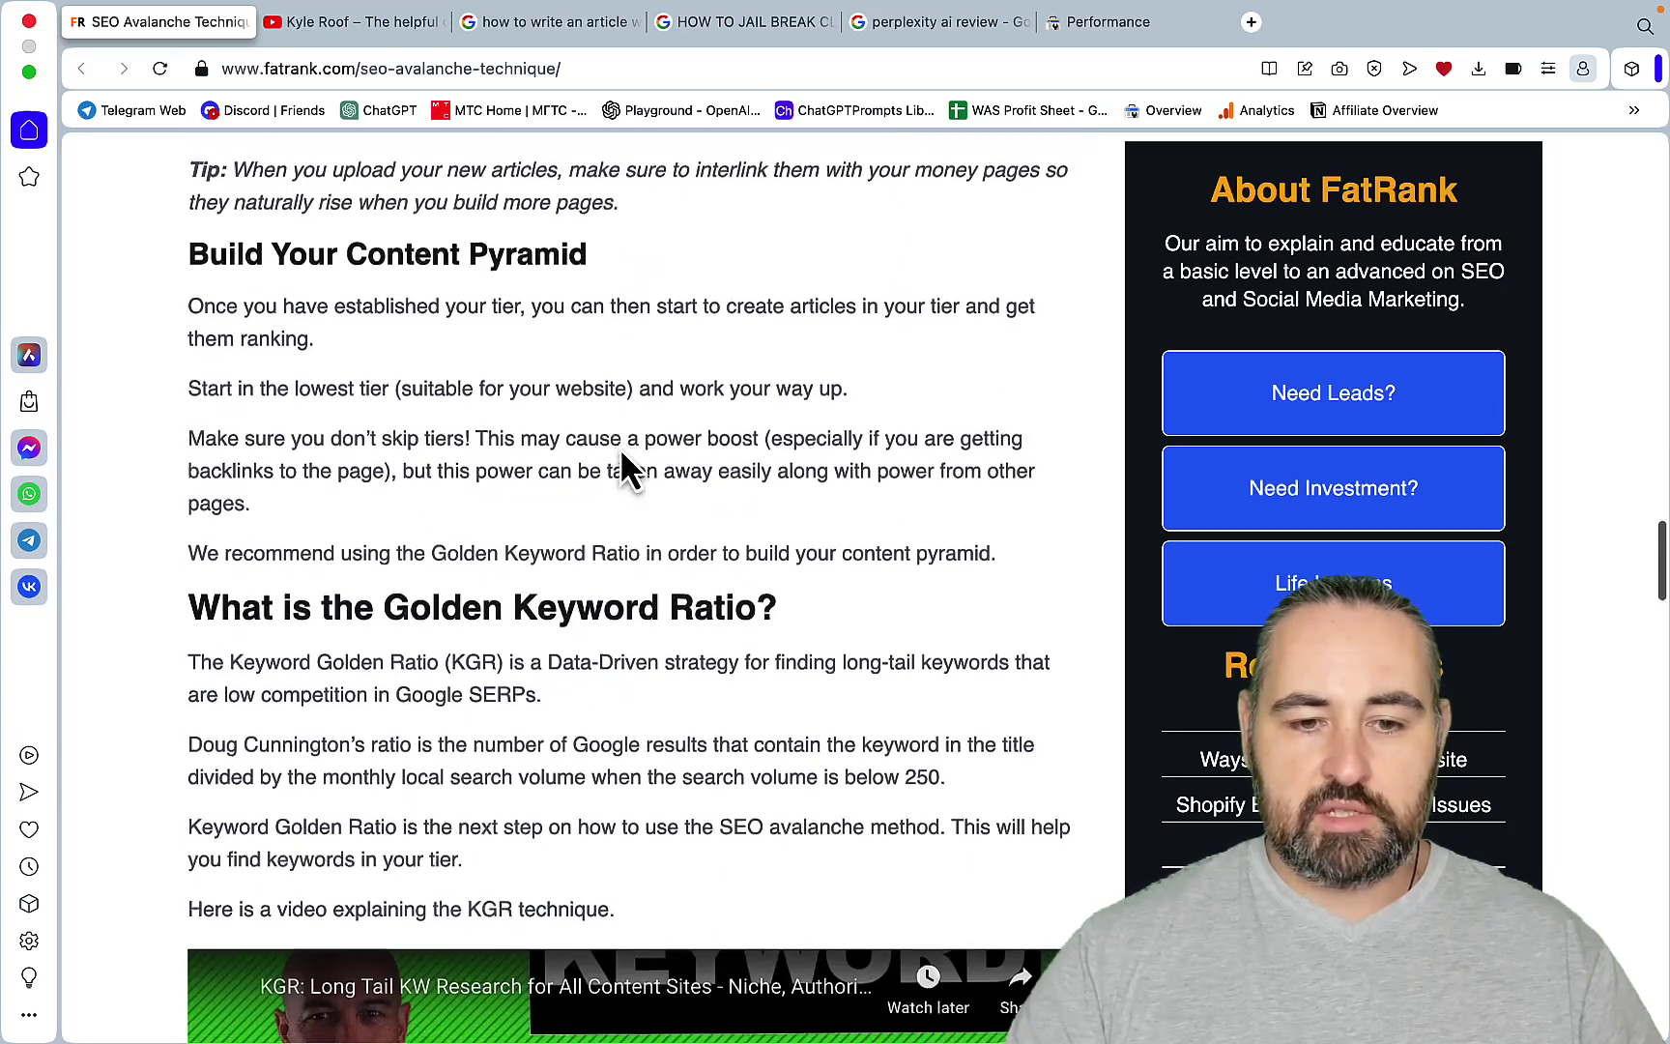
{"action": "scroll", "coordinate": [619, 448], "scroll_direction": "down", "scroll_amount": 2}
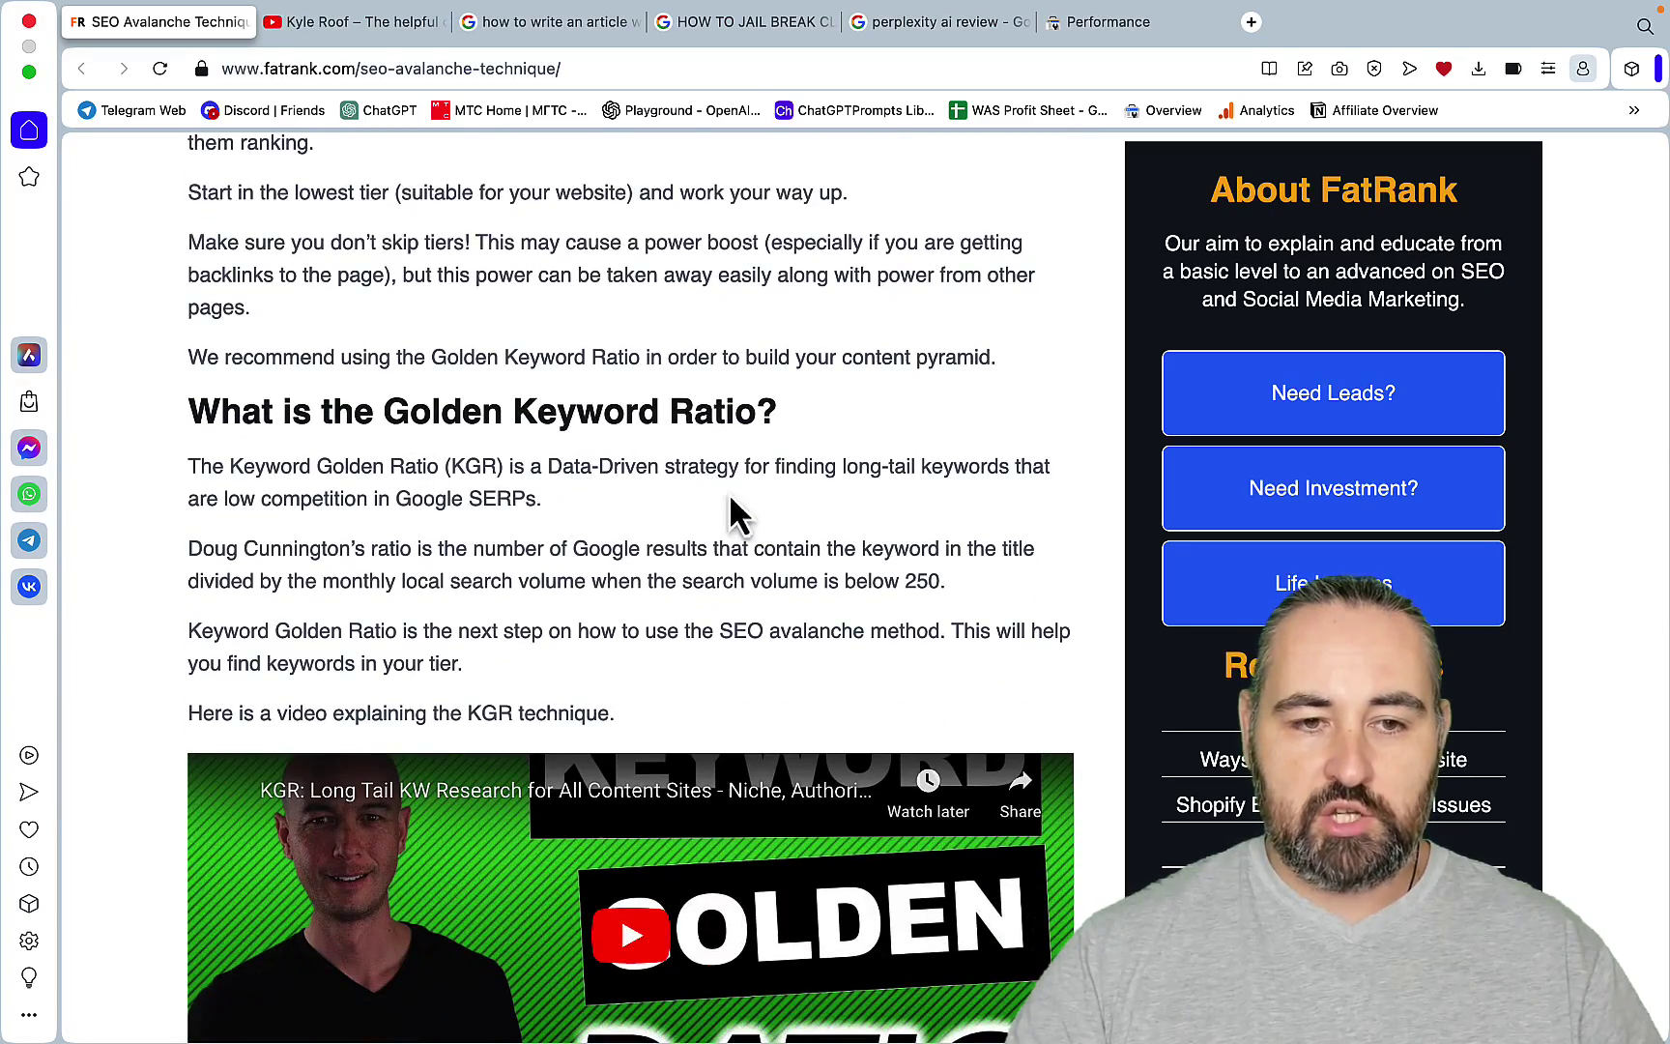
{"action": "scroll", "coordinate": [378, 443], "scroll_direction": "down", "scroll_amount": 6}
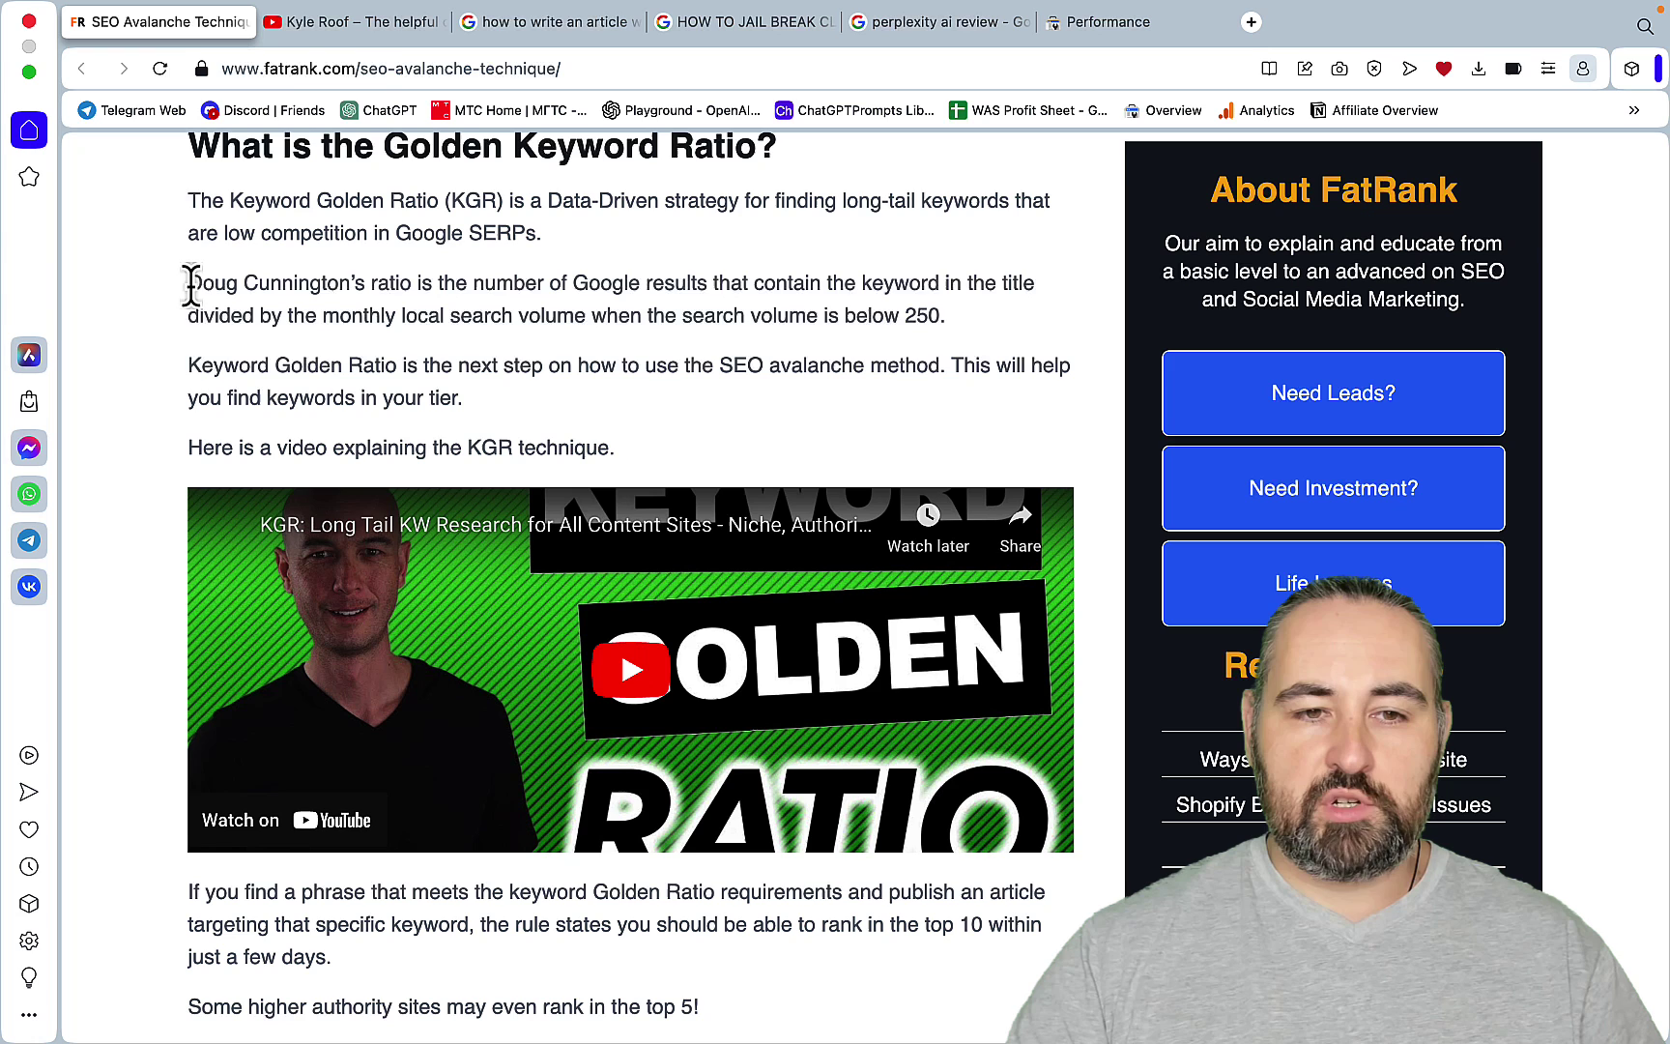
{"action": "left_click_drag", "start_coordinate": [189, 284], "coordinate": [371, 304]}
{"action": "scroll", "coordinate": [657, 447], "scroll_direction": "down", "scroll_amount": 6}
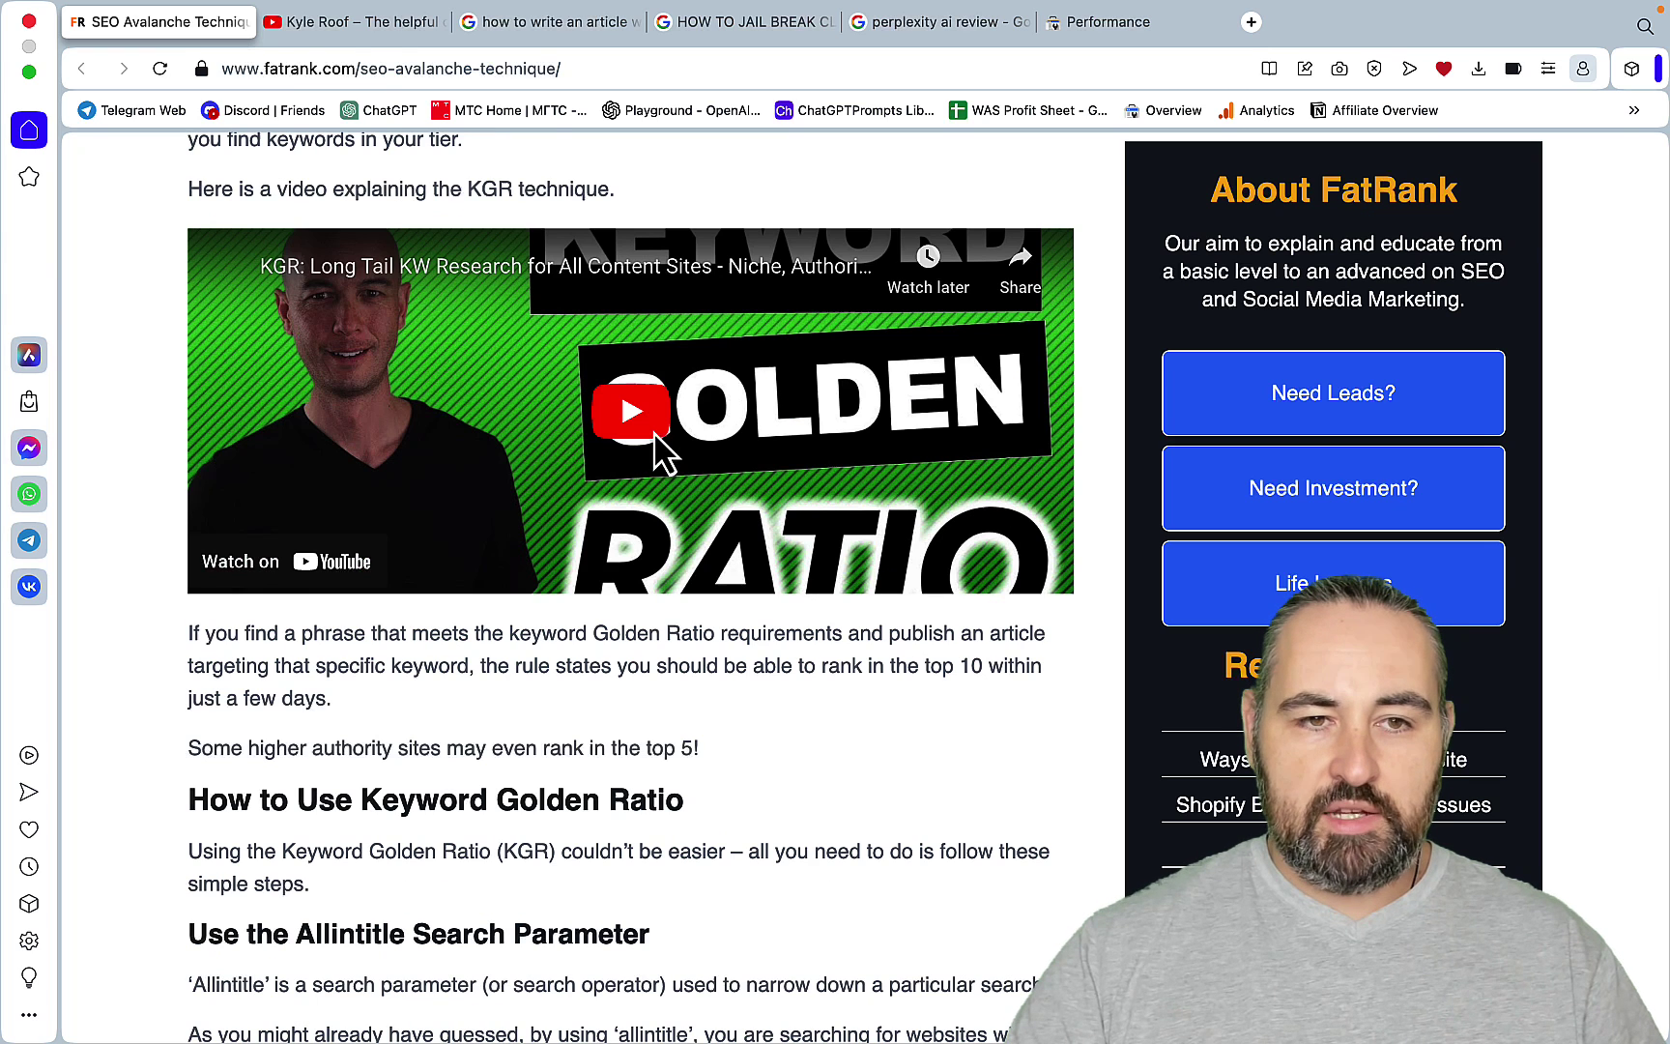
- Show the Kyle Roof helpful content update podcast, paused at 32:27 of 43:19
{"action": "left_click", "coordinate": [374, 24]}
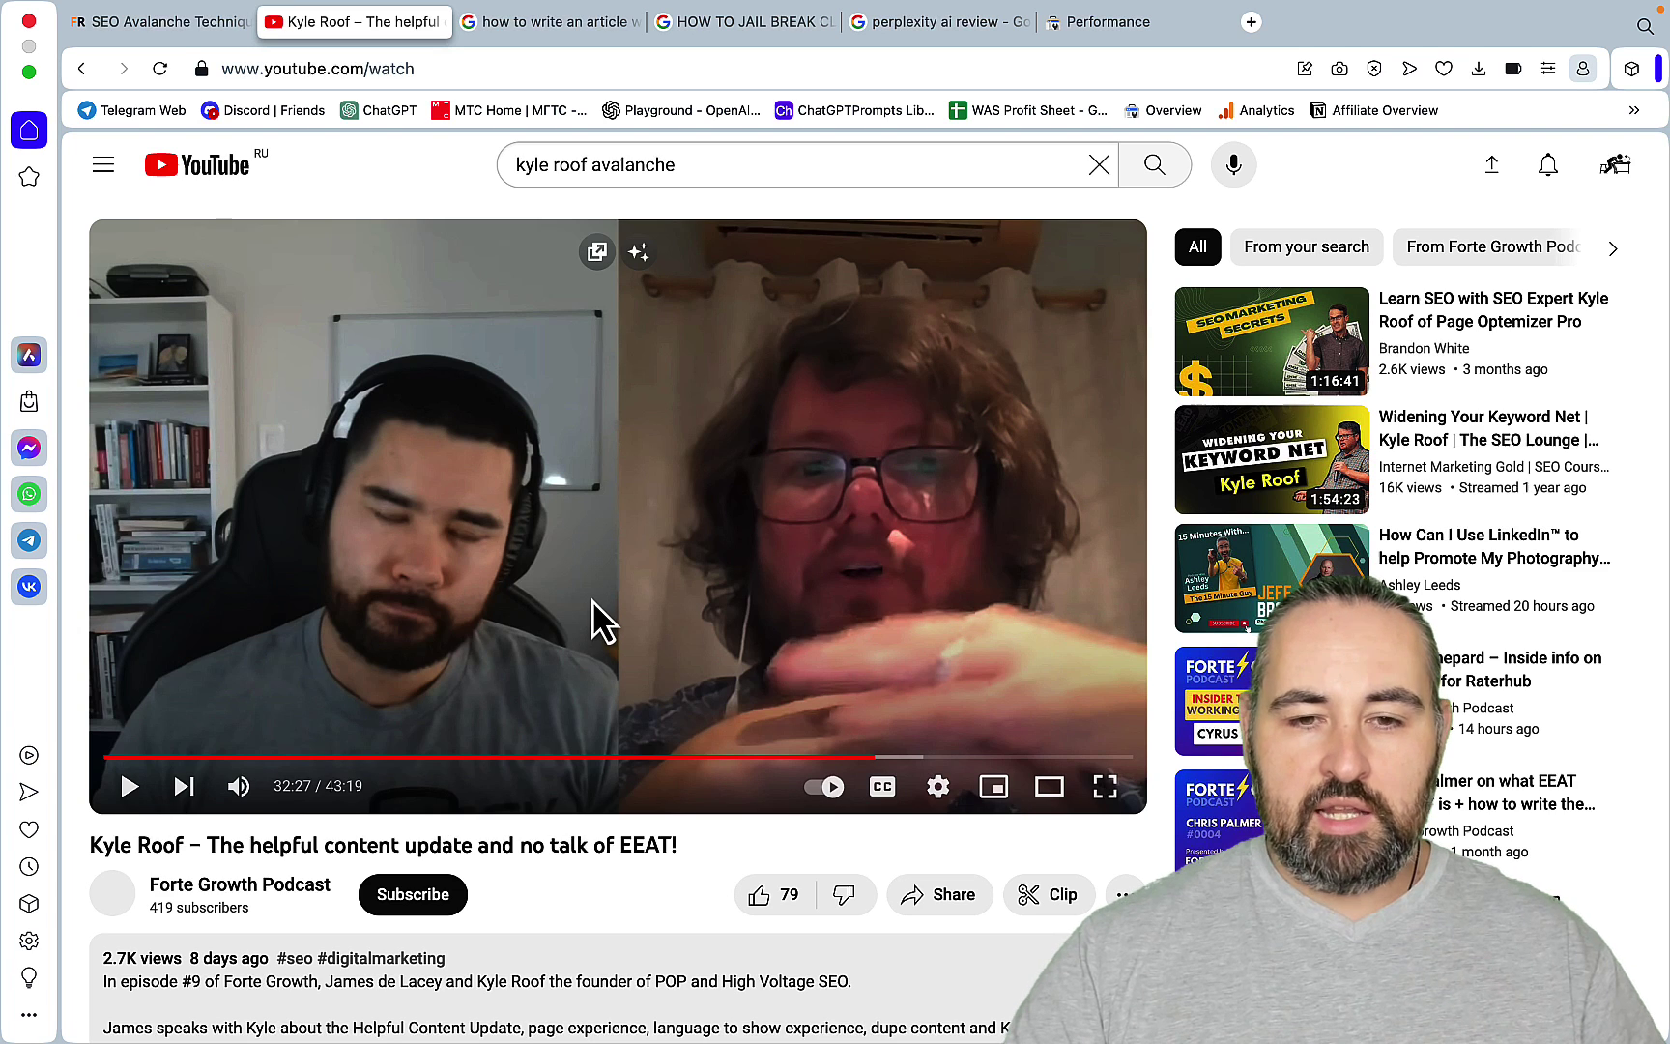
{"action": "mouse_move", "coordinate": [661, 1010]}
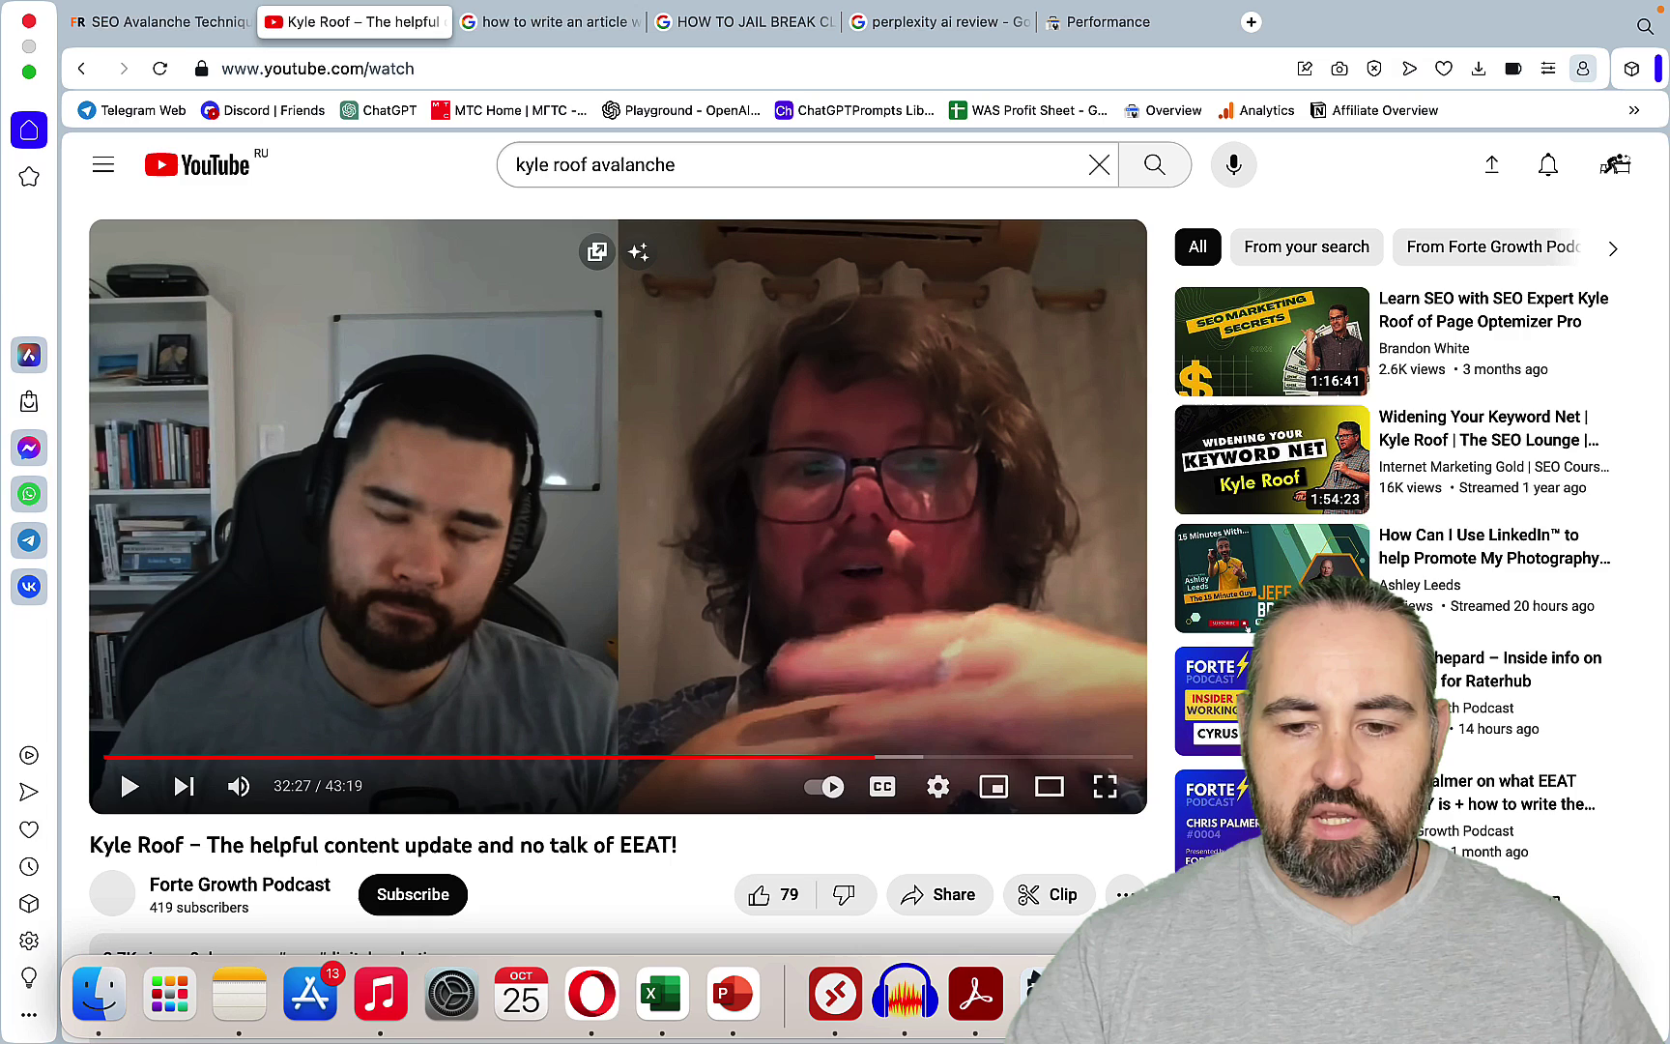
- Bring up the Freeform SEO Avalanche Strategy board and select the THEN, NOW and NEXT boxes
{"action": "left_click", "coordinate": [1083, 991]}
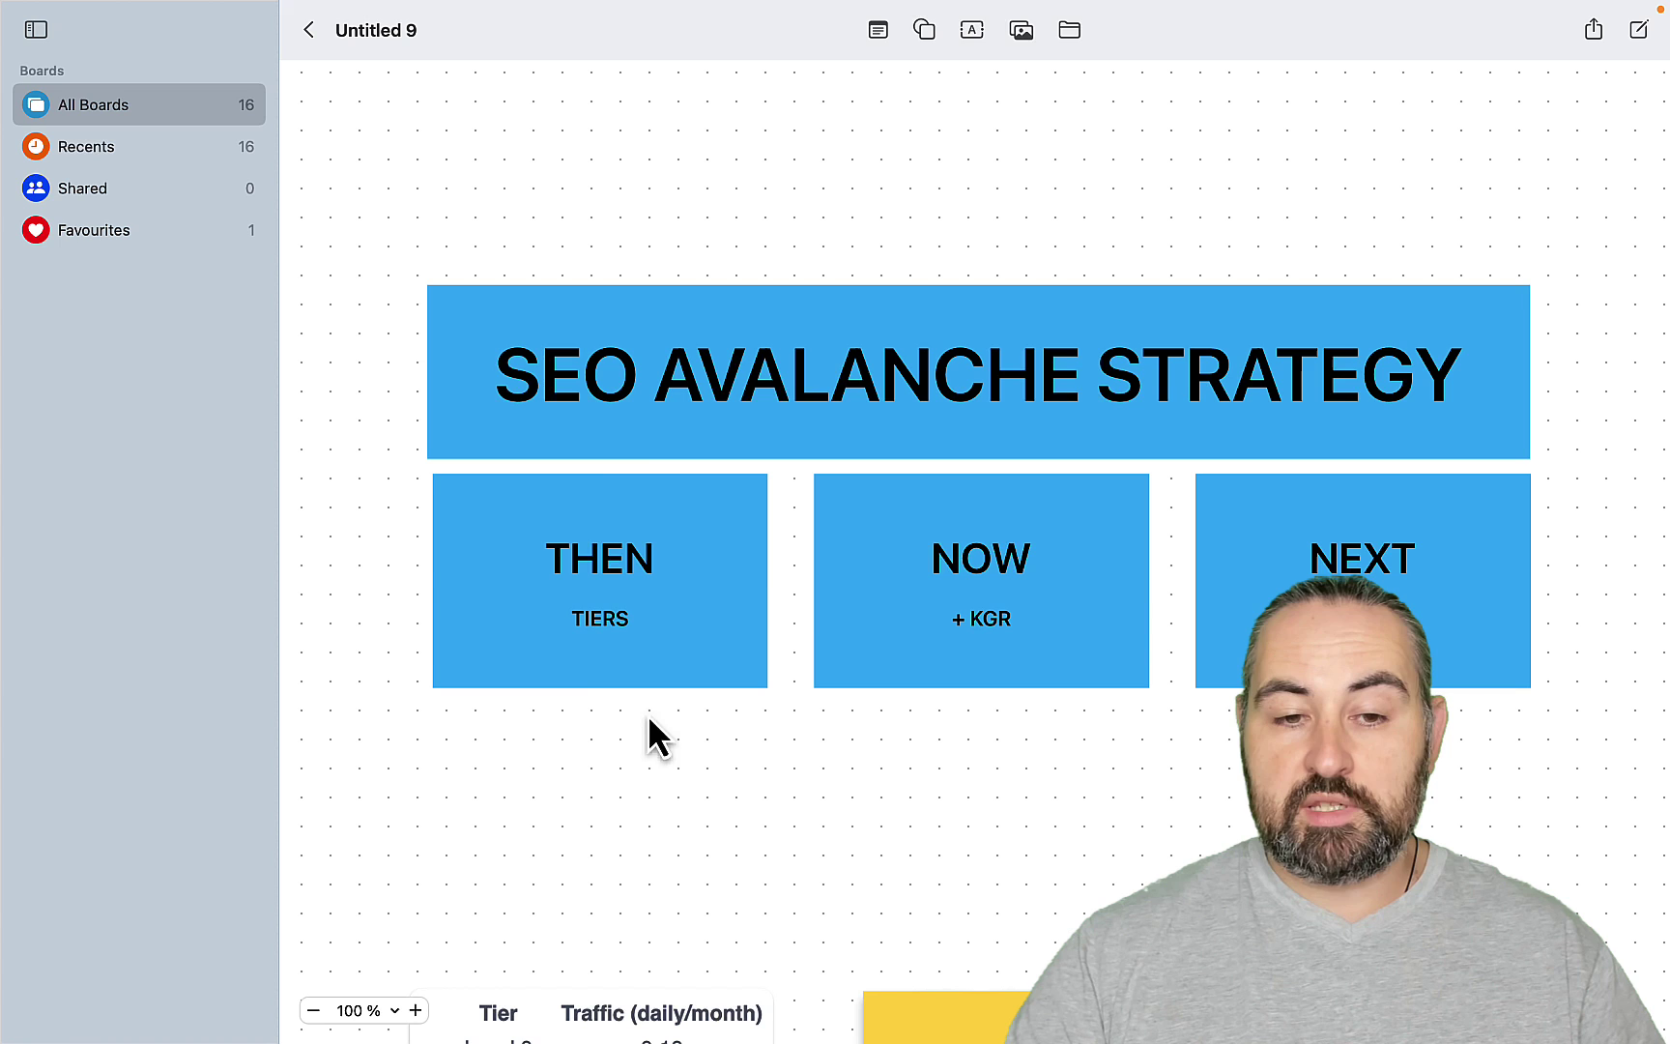
{"action": "left_click", "coordinate": [619, 654]}
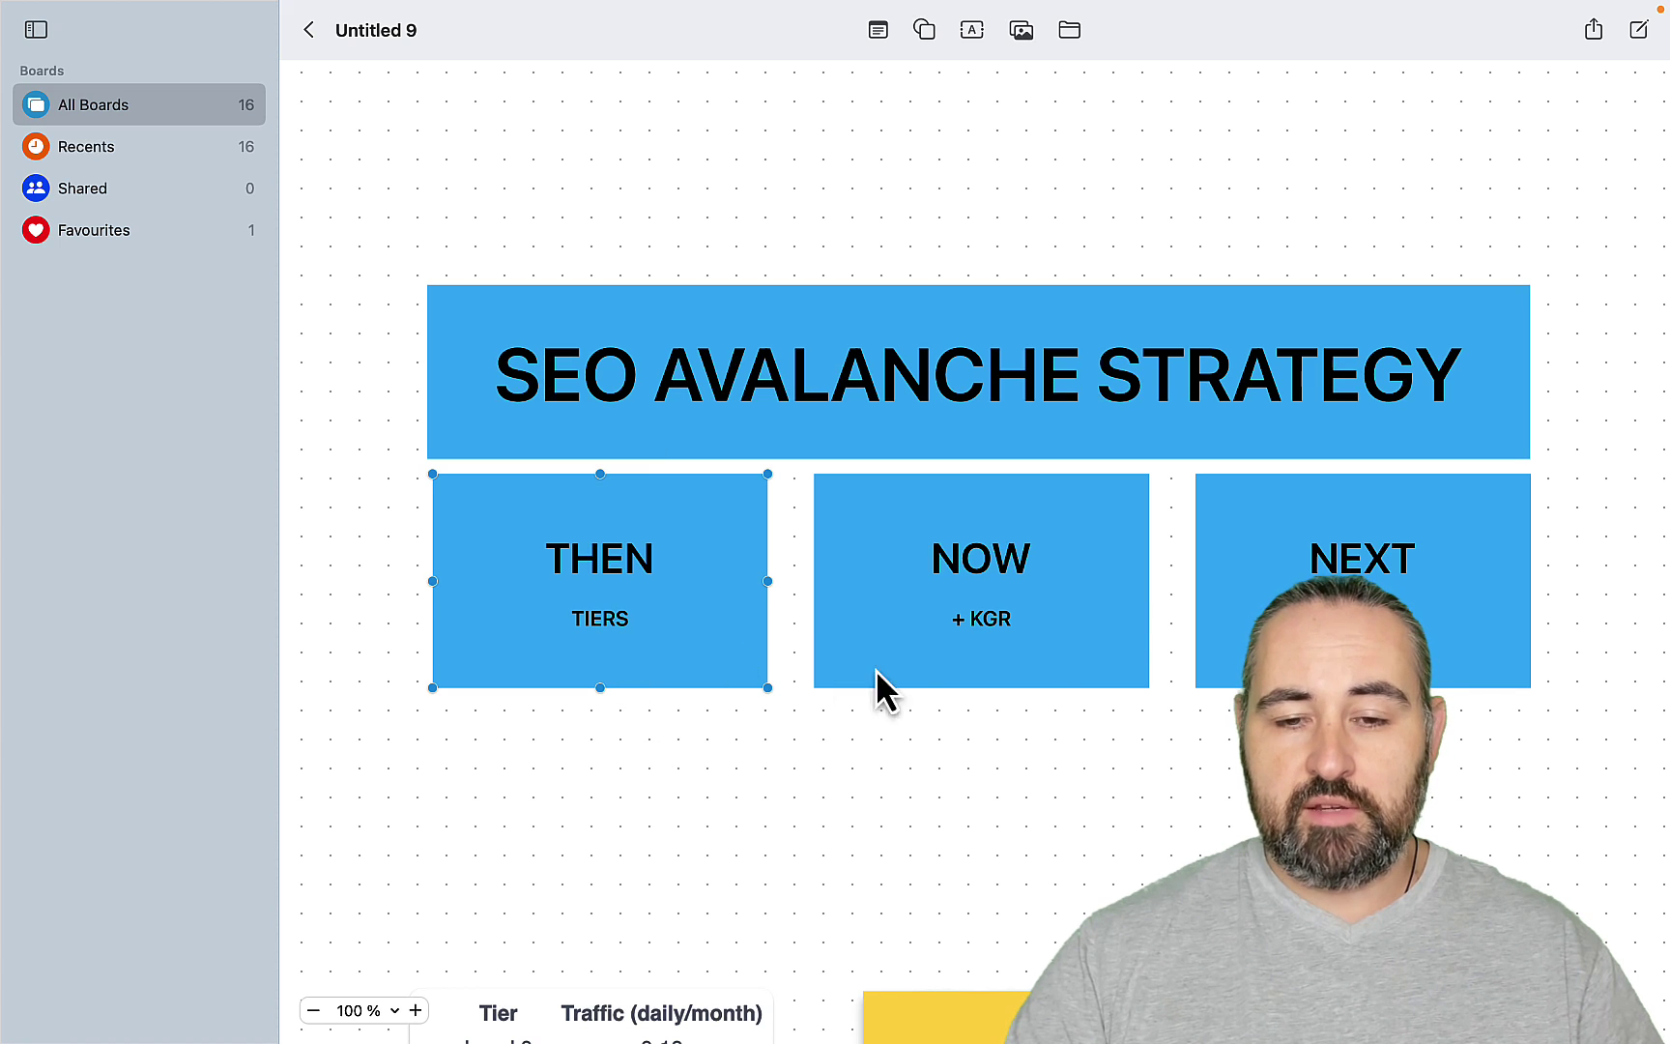
{"action": "left_click", "coordinate": [1008, 631]}
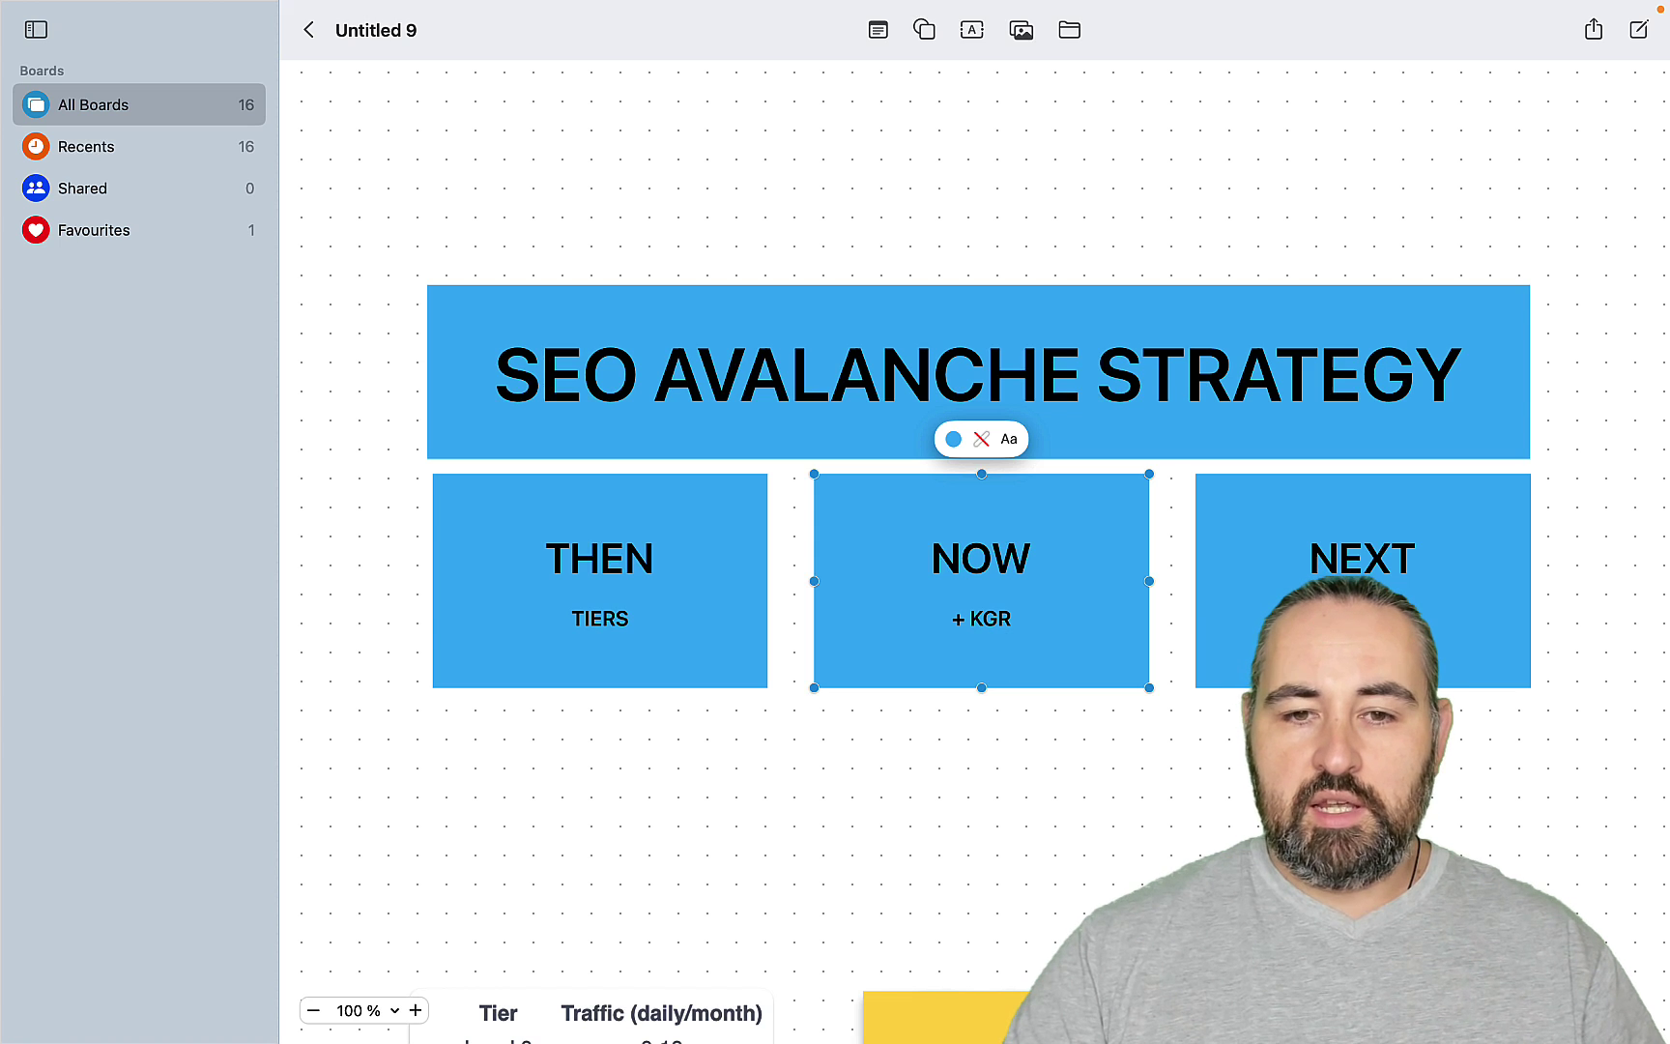
{"action": "left_click", "coordinate": [1453, 614]}
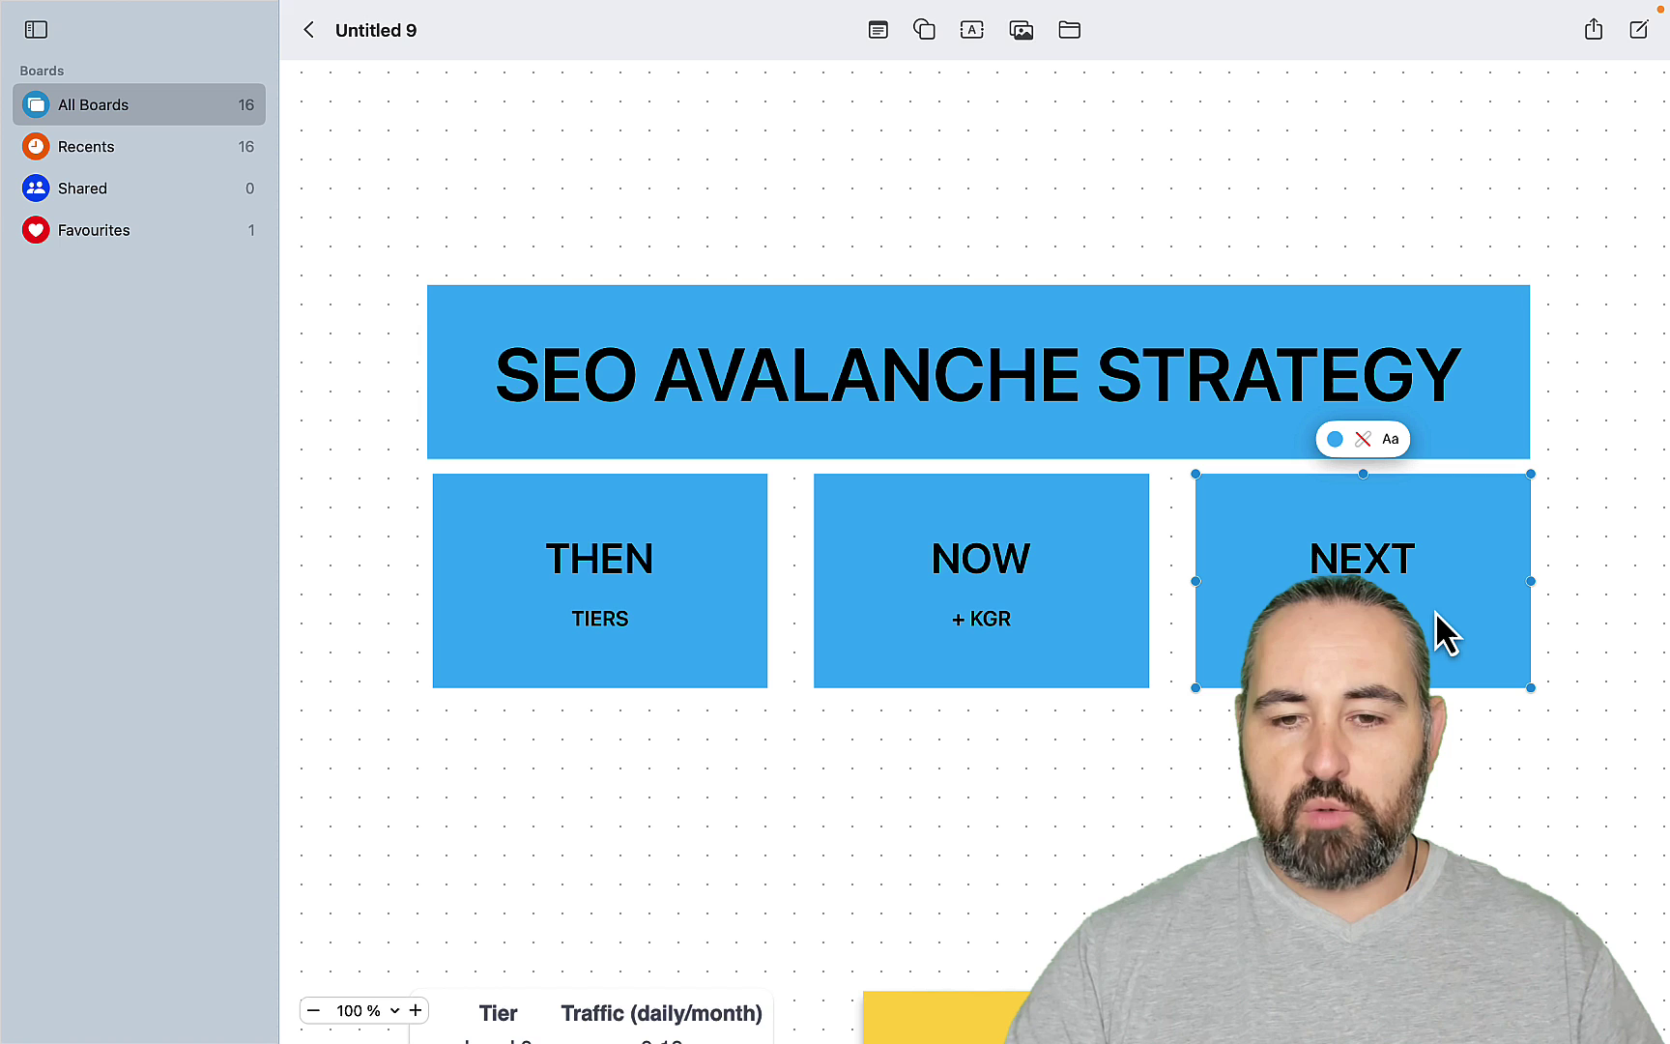
{"action": "left_click", "coordinate": [1431, 781]}
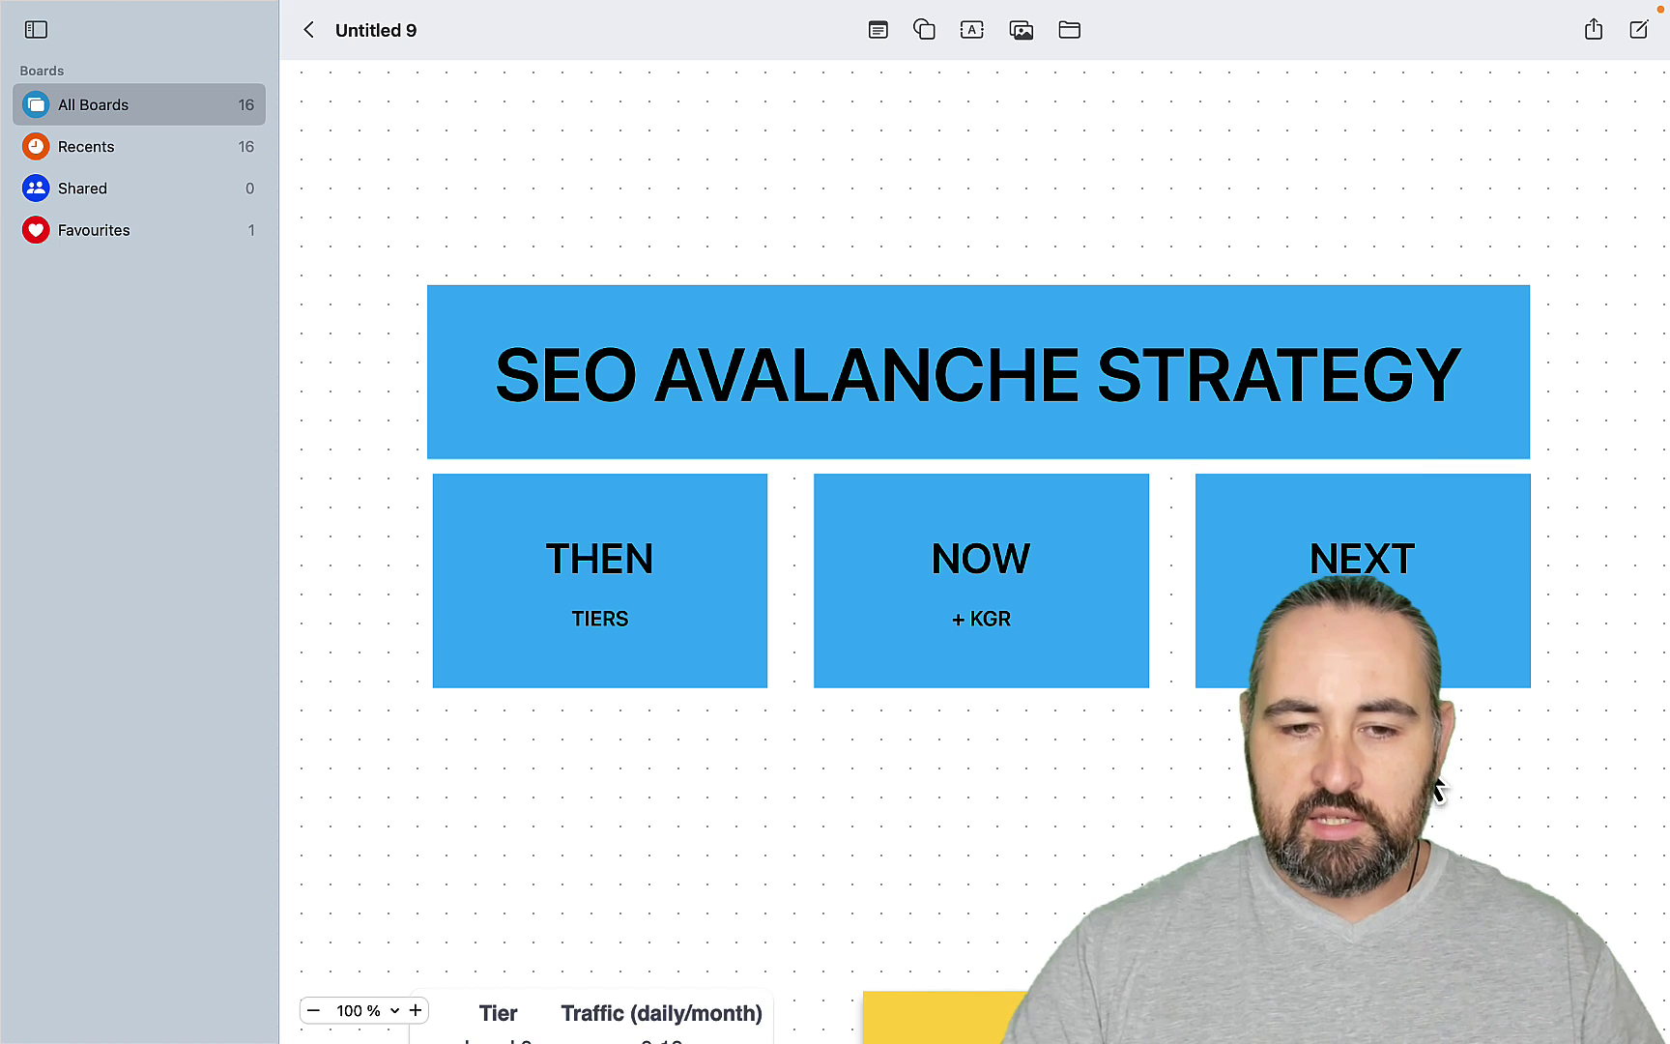
{"action": "left_click", "coordinate": [672, 630]}
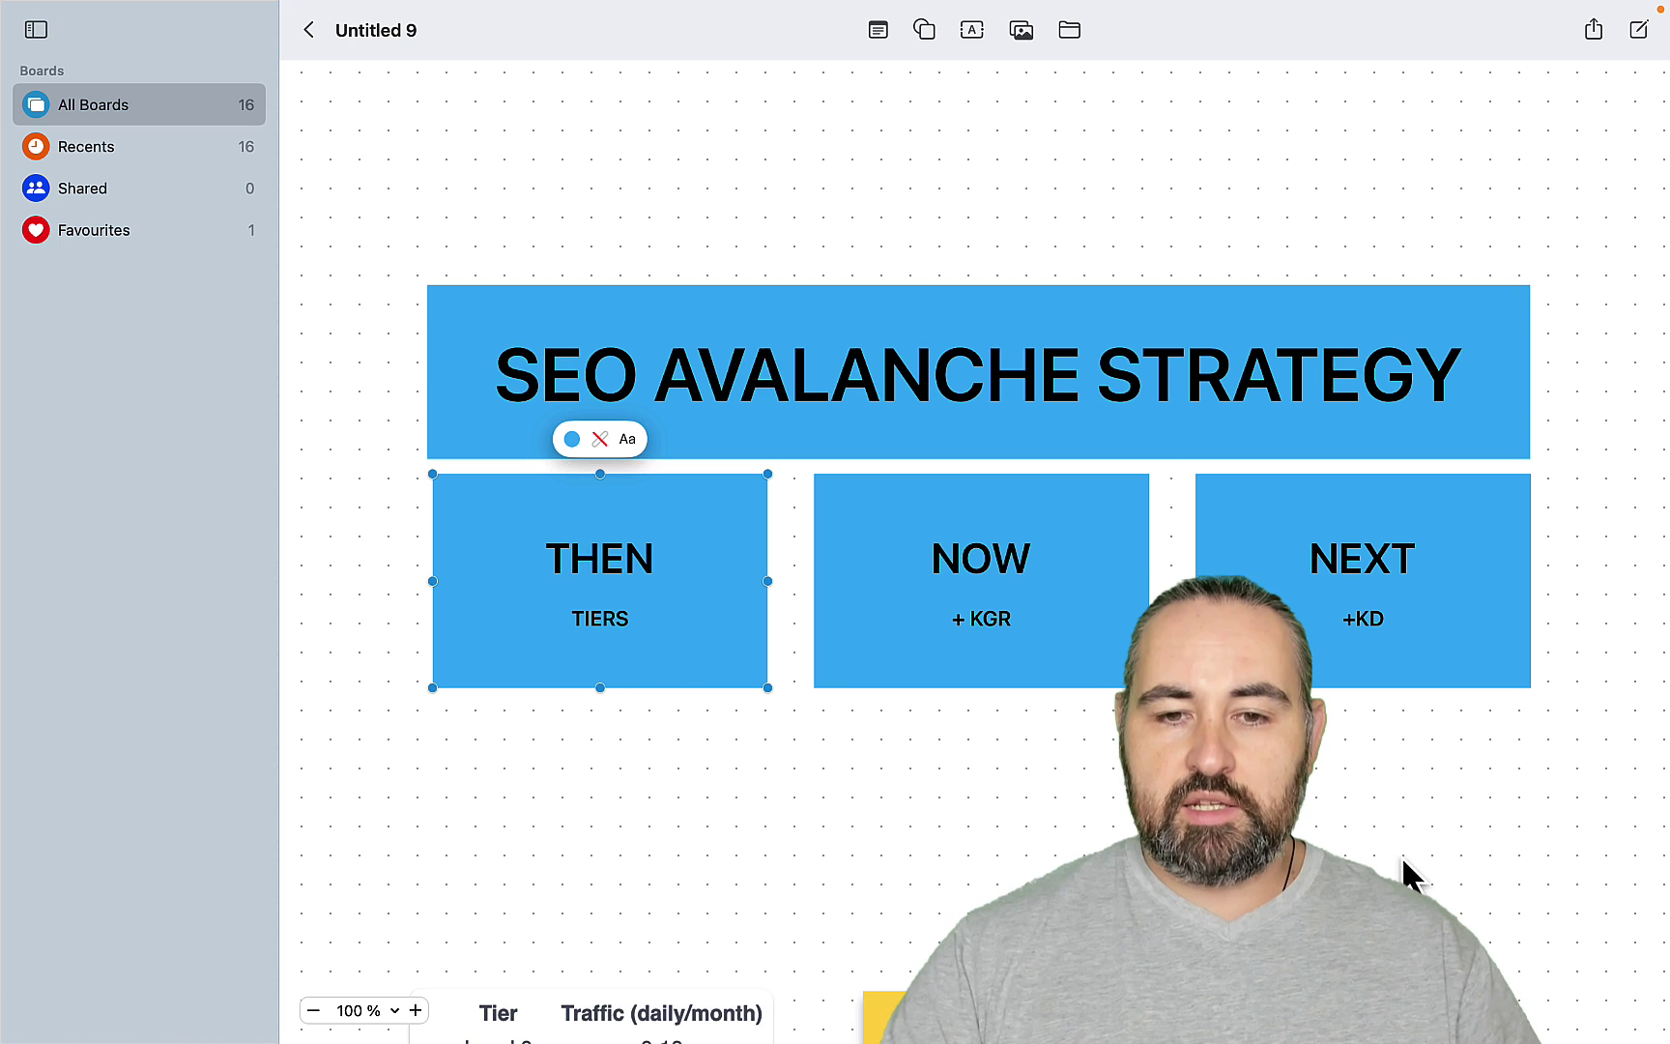
{"action": "left_click", "coordinate": [1115, 670]}
{"action": "left_click", "coordinate": [1325, 681]}
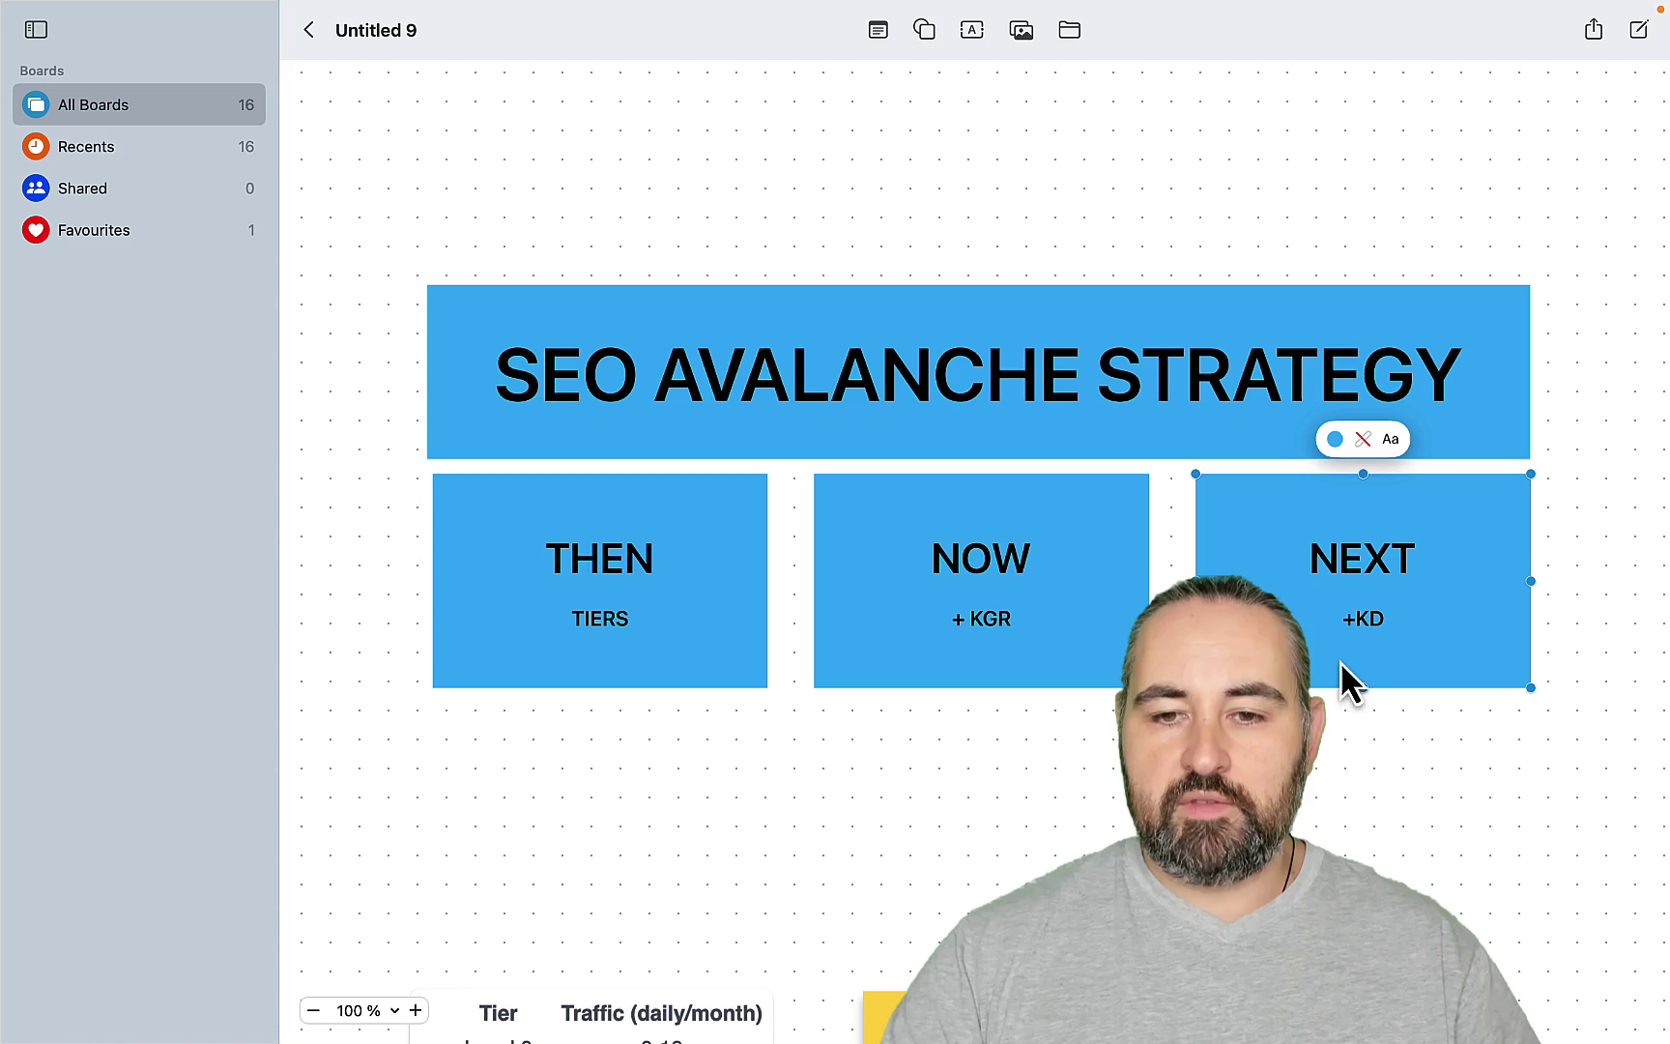
- Check the FIND YOUR TIER note, tier traffic table image and FILTER BY VOLUME note
{"action": "scroll", "coordinate": [1356, 686], "scroll_direction": "down", "scroll_amount": 10}
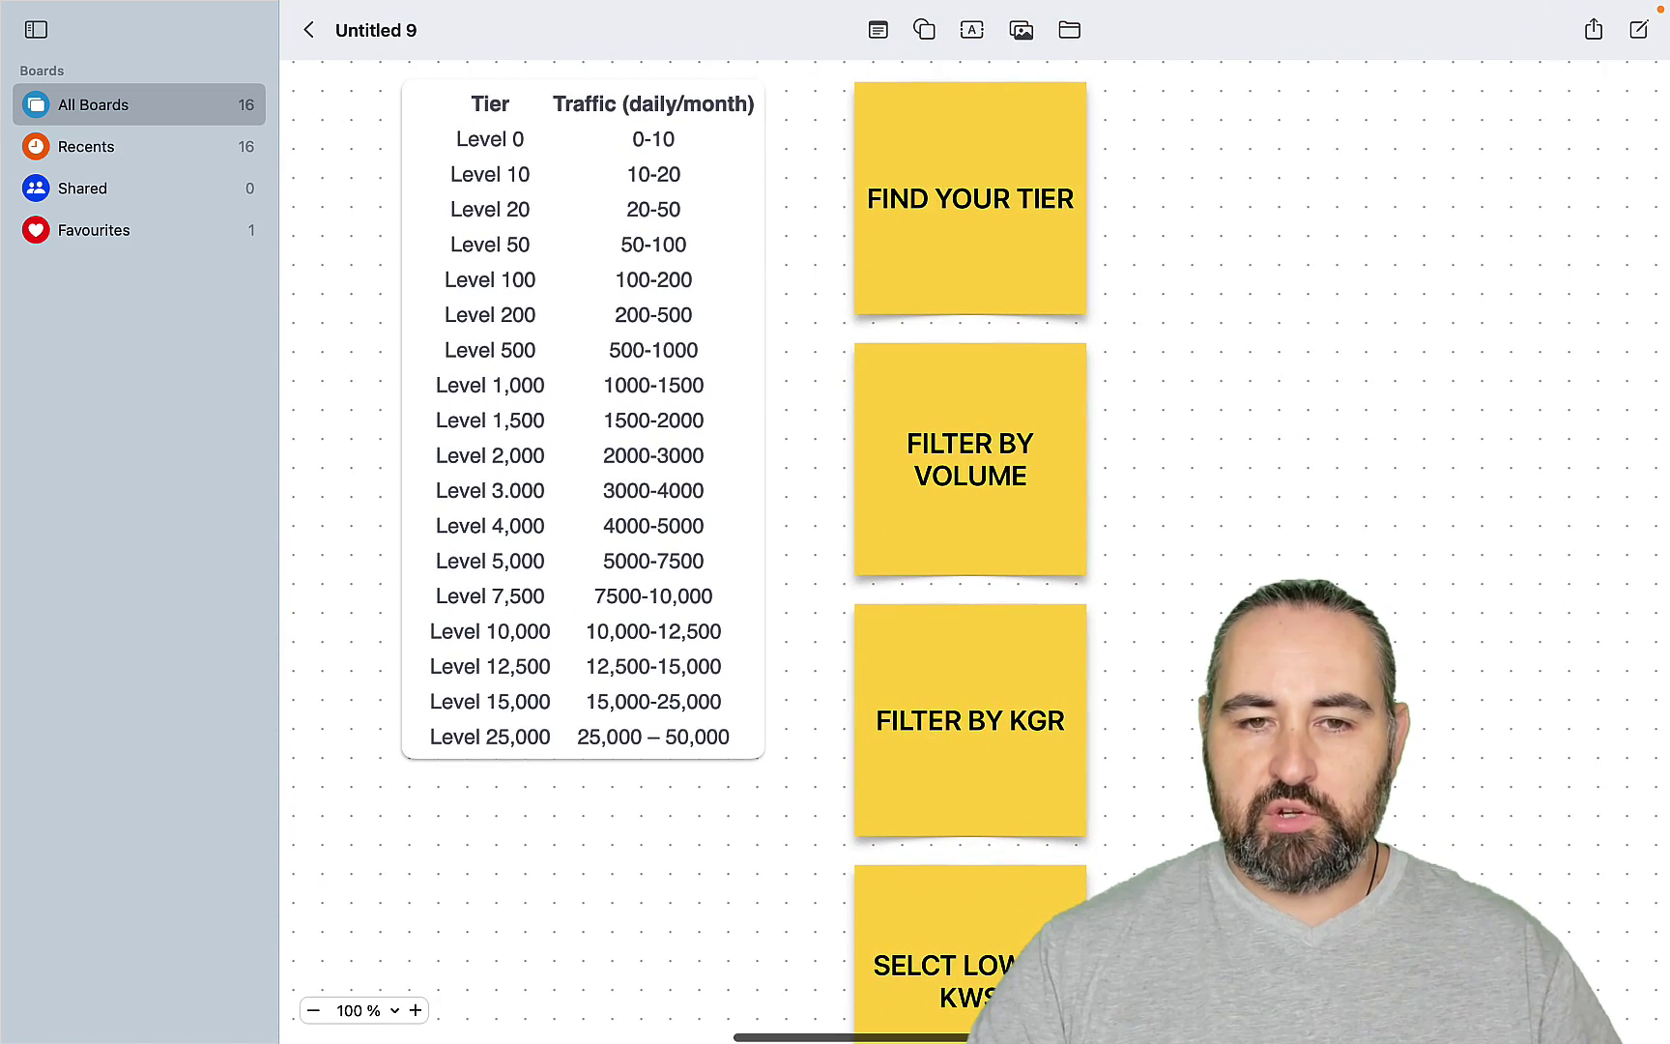
{"action": "scroll", "coordinate": [1160, 485], "scroll_direction": "up", "scroll_amount": 3}
{"action": "left_click", "coordinate": [1060, 402]}
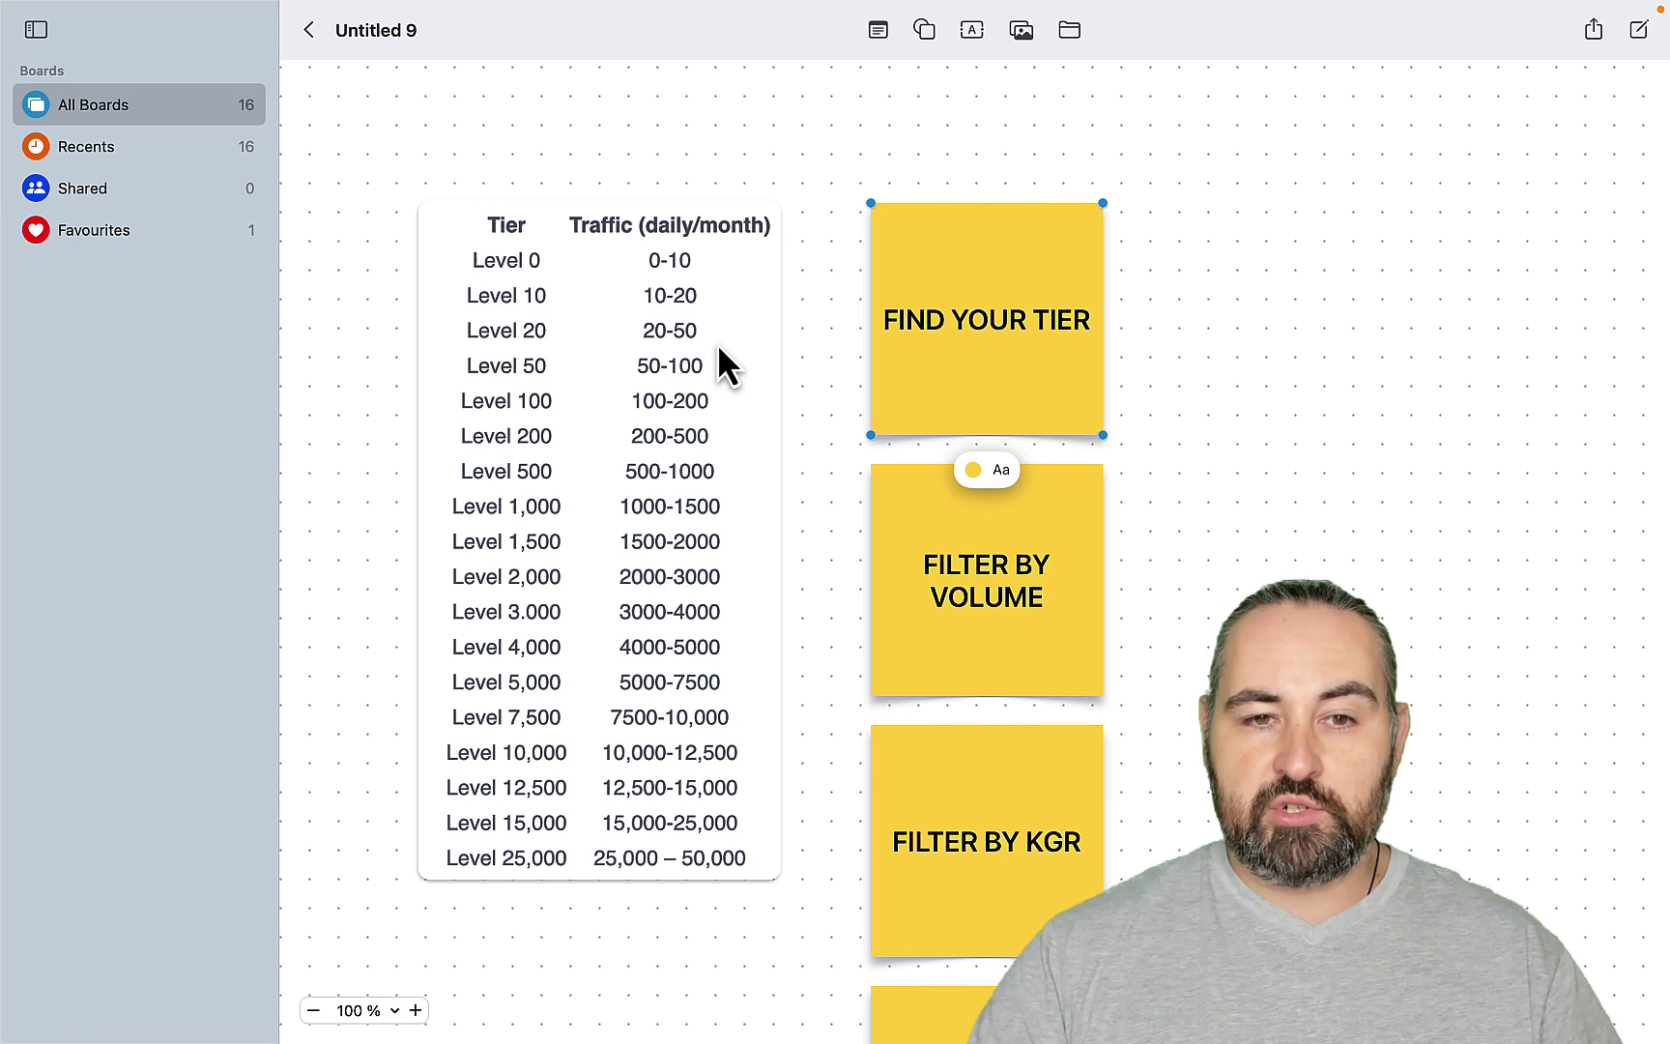
{"action": "left_click", "coordinate": [571, 269]}
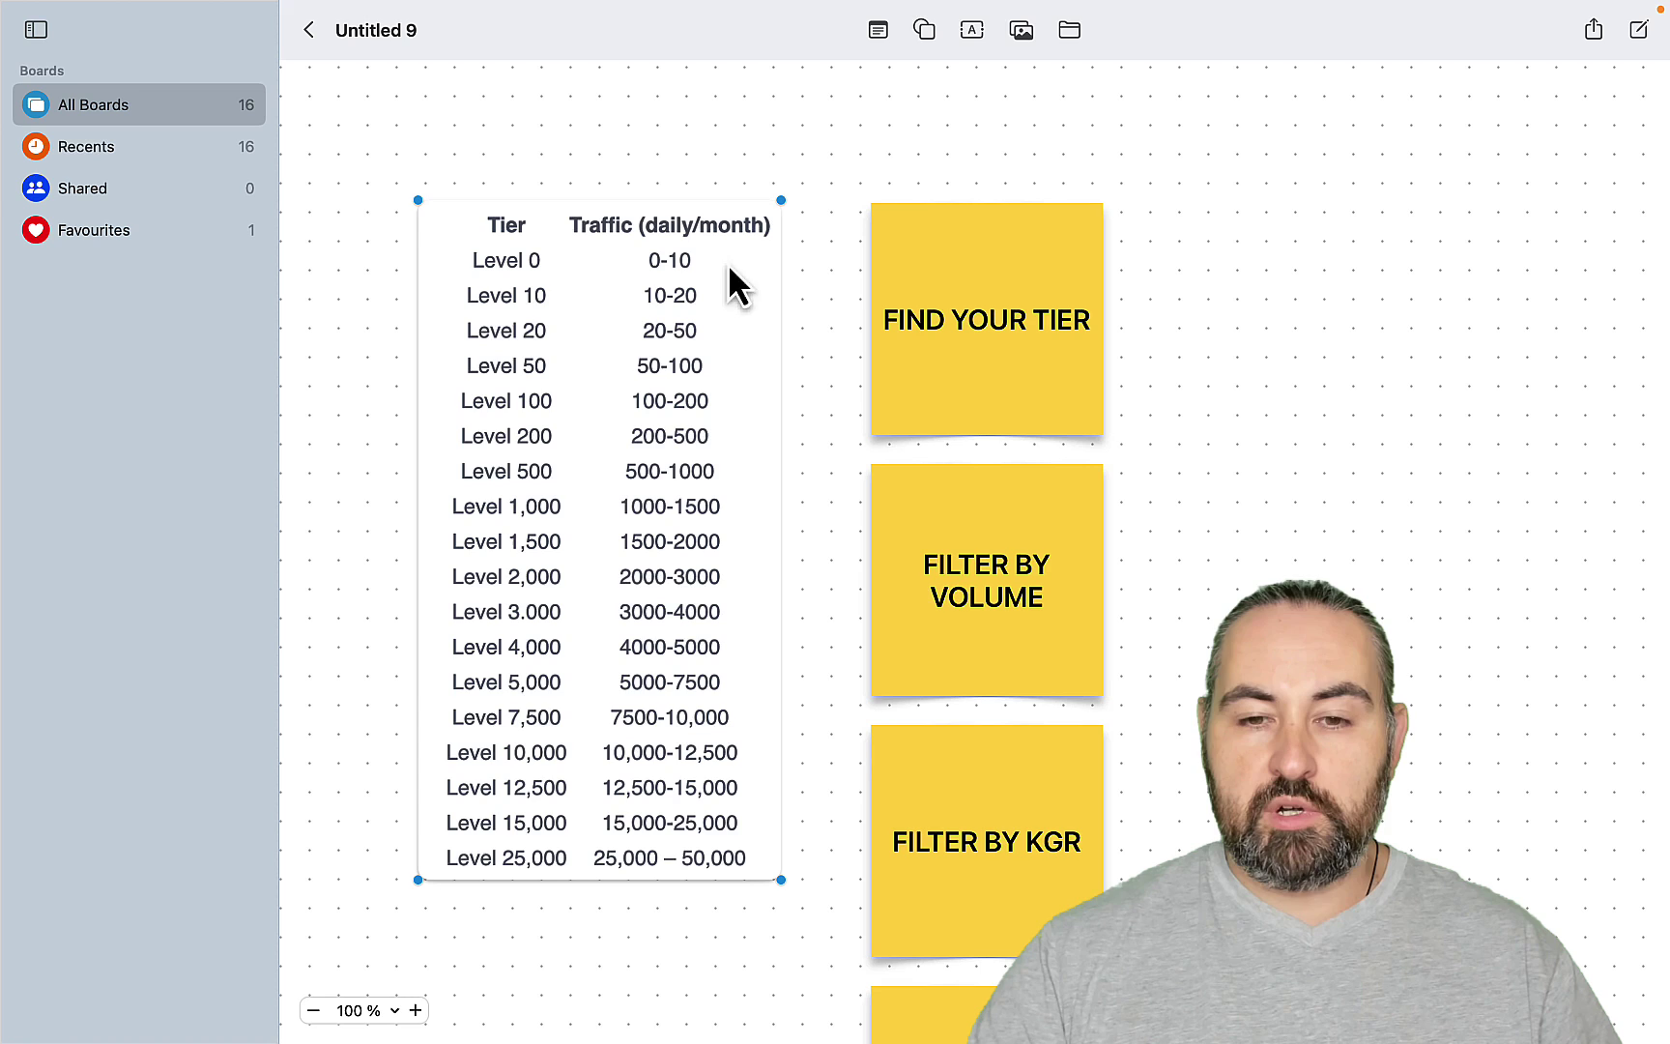
{"action": "scroll", "coordinate": [1311, 577], "scroll_direction": "down", "scroll_amount": 2}
{"action": "left_click", "coordinate": [993, 522]}
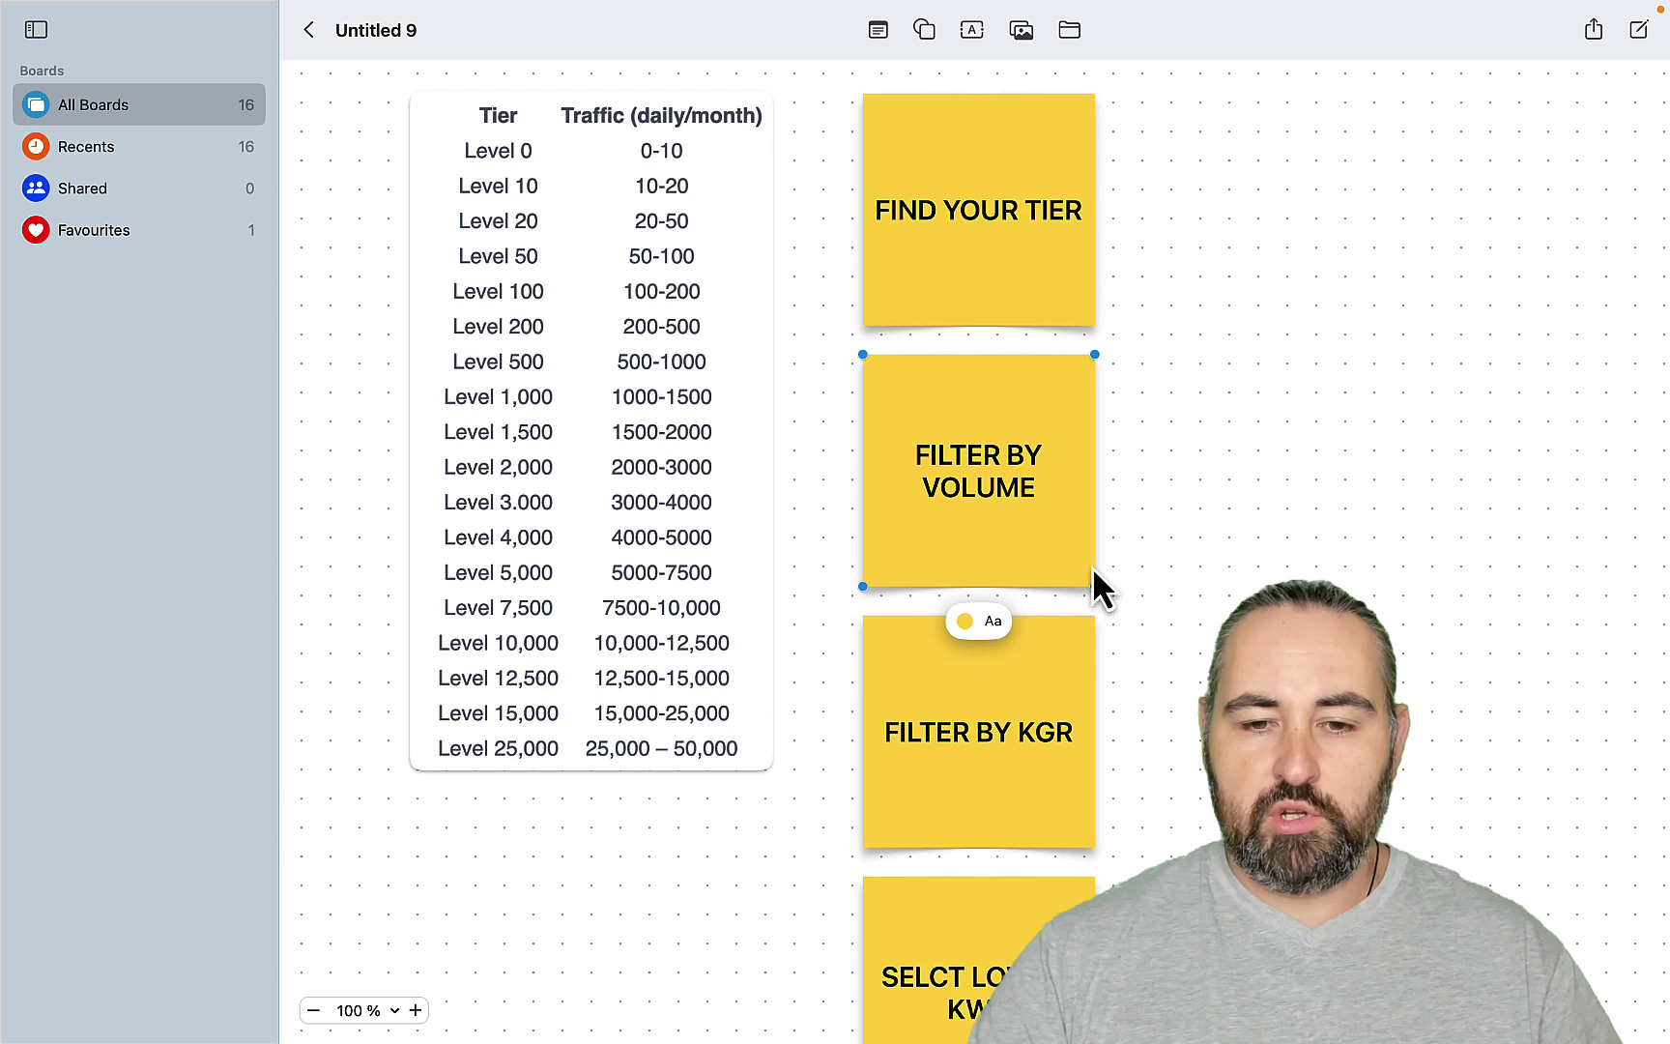
- Correct 'SELCT' to 'SELECT' in the last note, then switch to Ahrefs Keywords Explorer
{"action": "scroll", "coordinate": [1112, 575], "scroll_direction": "down", "scroll_amount": 3}
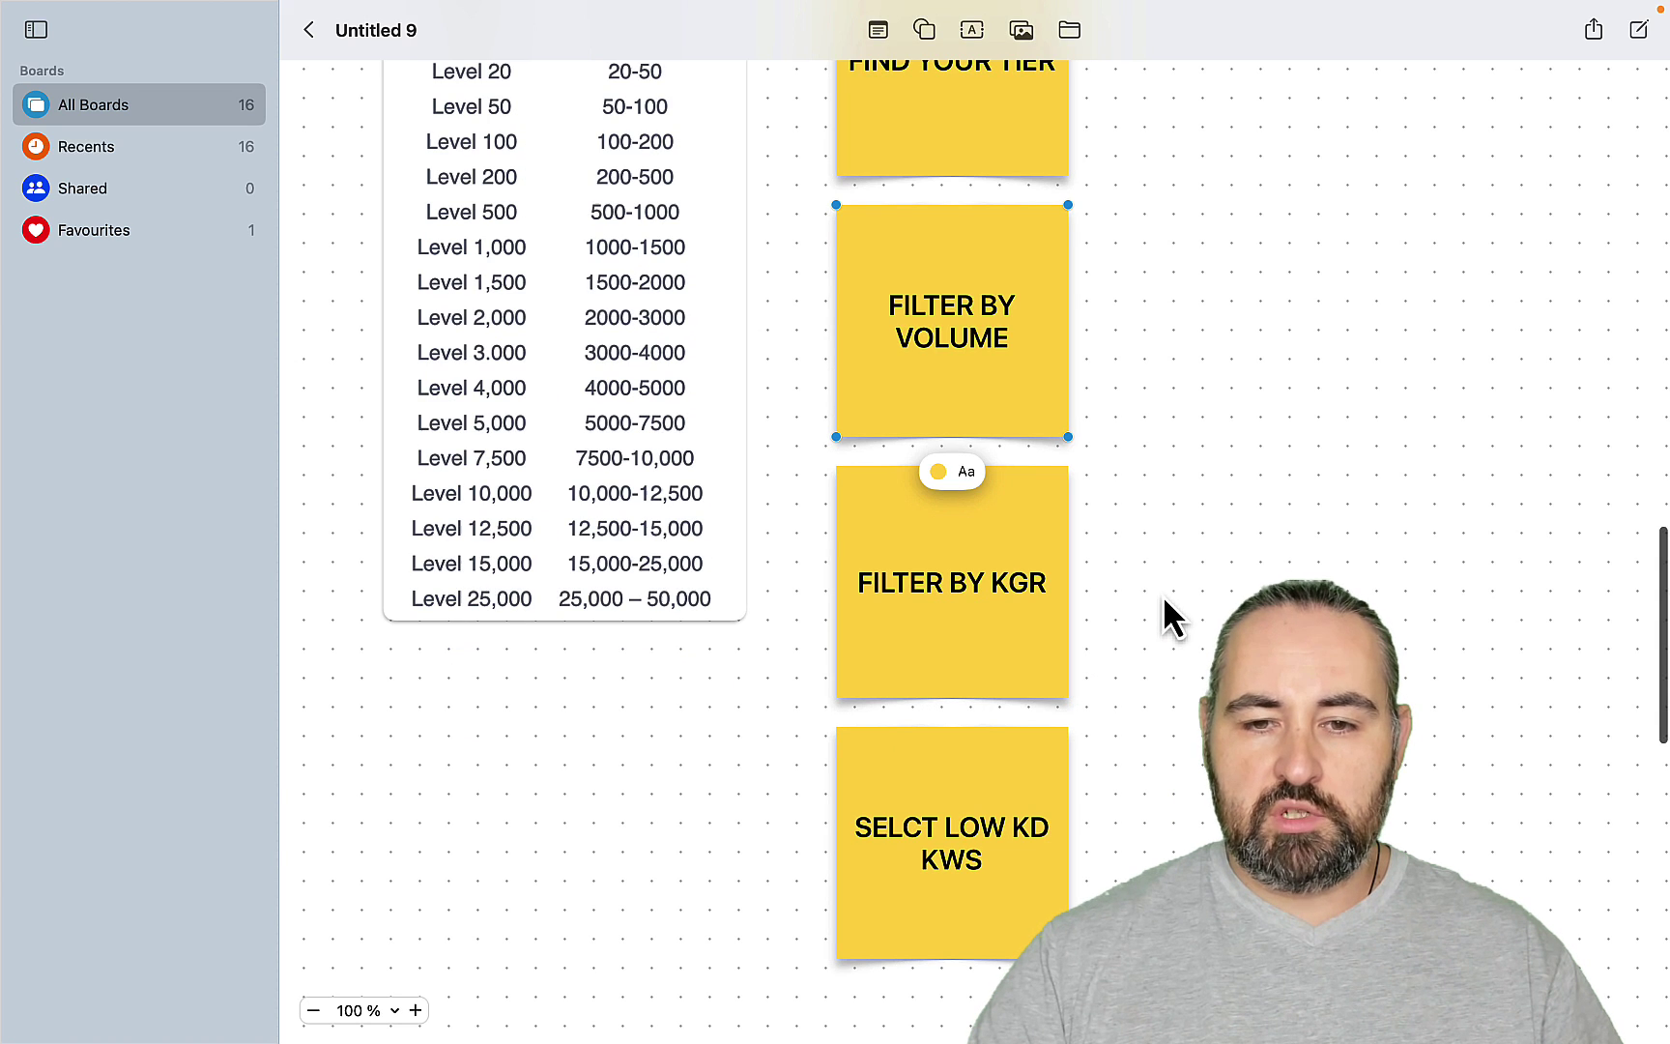
{"action": "scroll", "coordinate": [1085, 702], "scroll_direction": "up", "scroll_amount": 1}
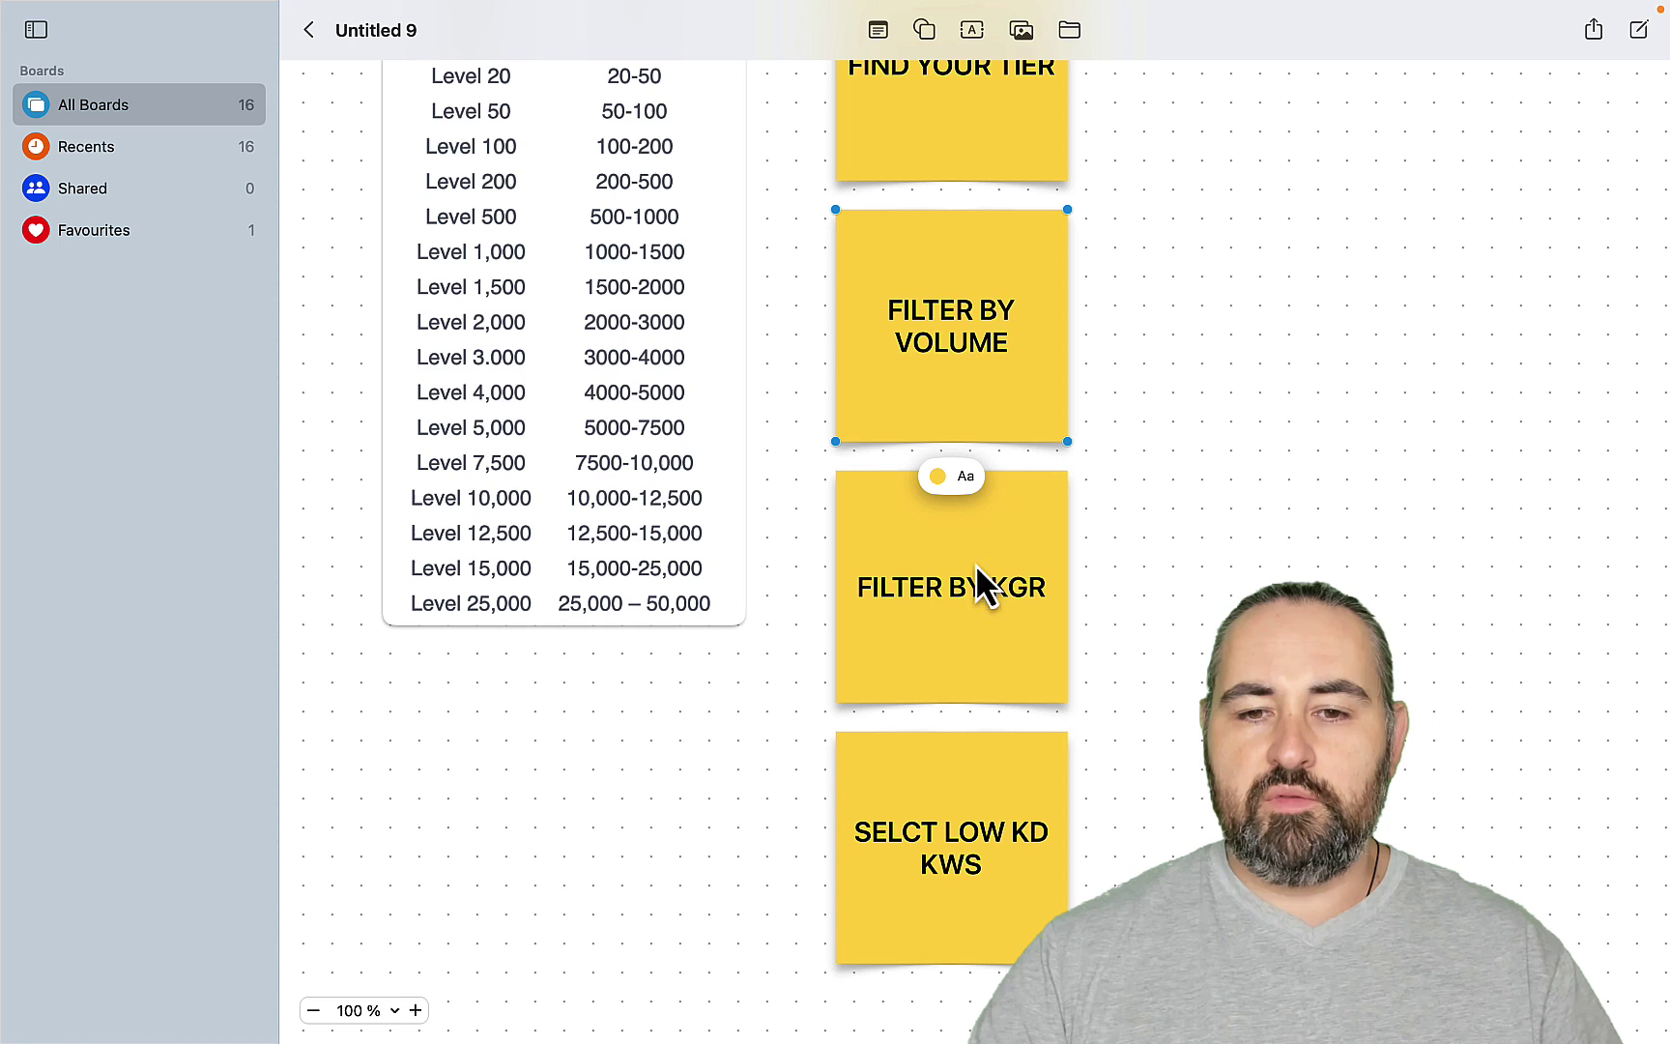
{"action": "scroll", "coordinate": [1112, 696], "scroll_direction": "down", "scroll_amount": 3}
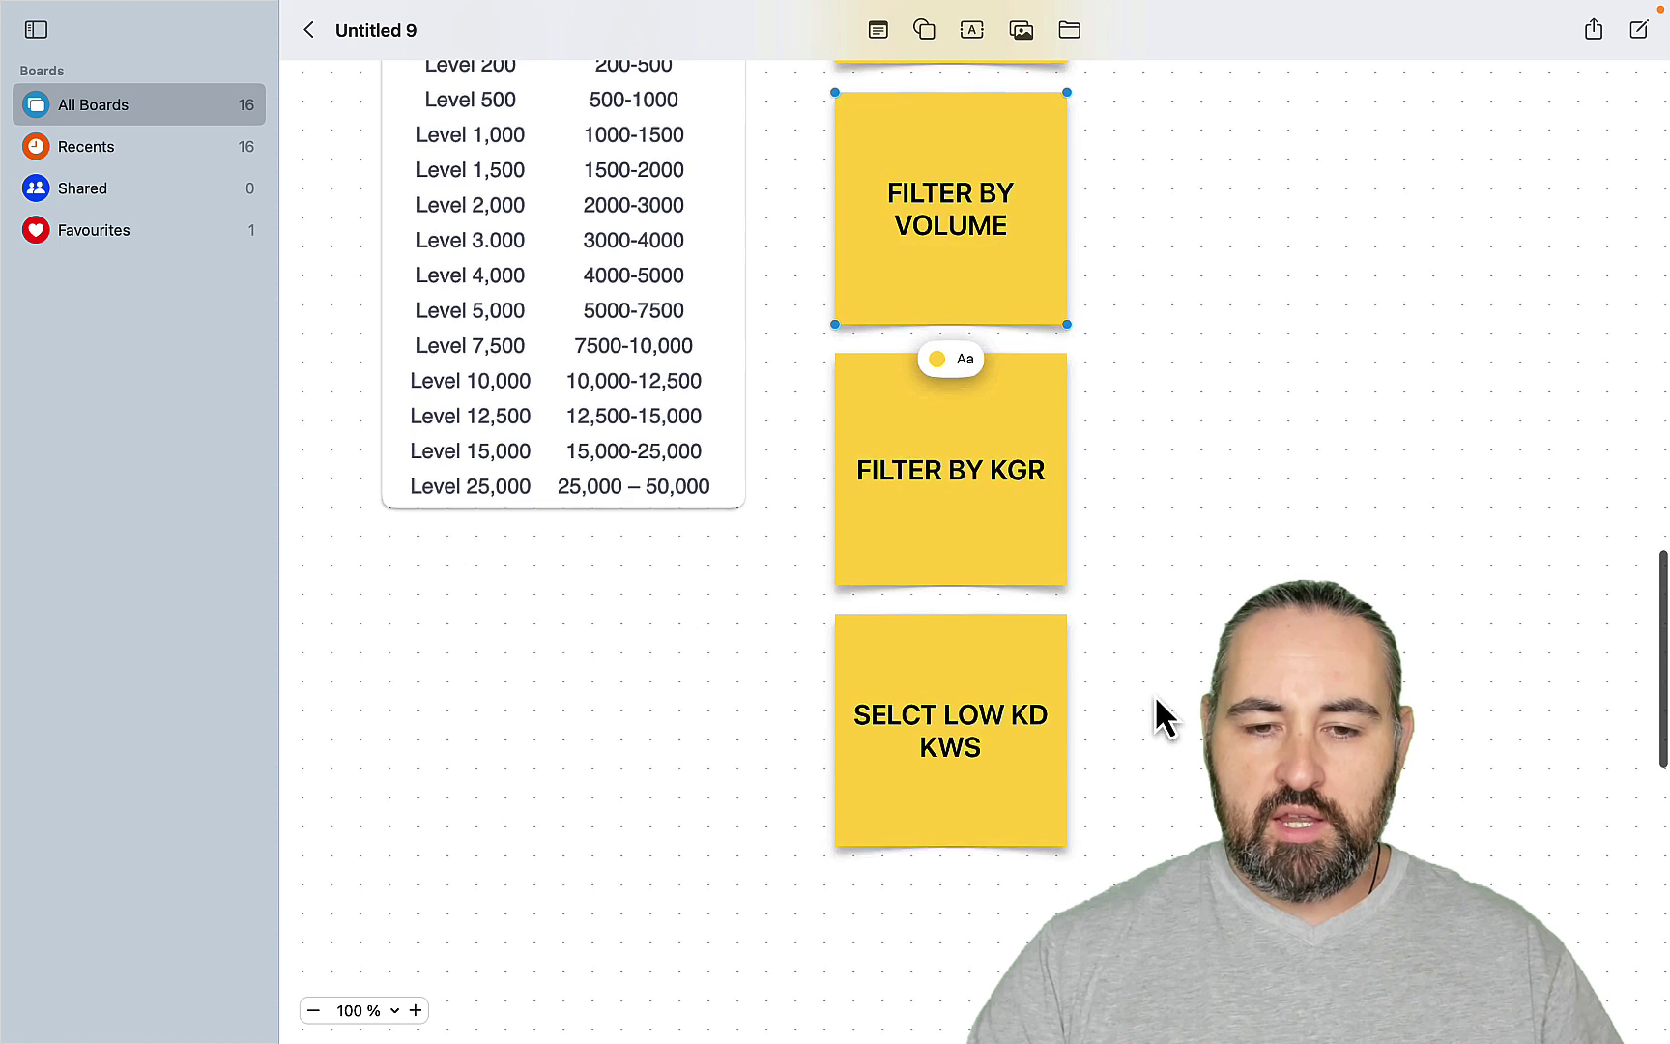
{"action": "double_click", "coordinate": [894, 715]}
{"action": "type", "text": "SELECT"}
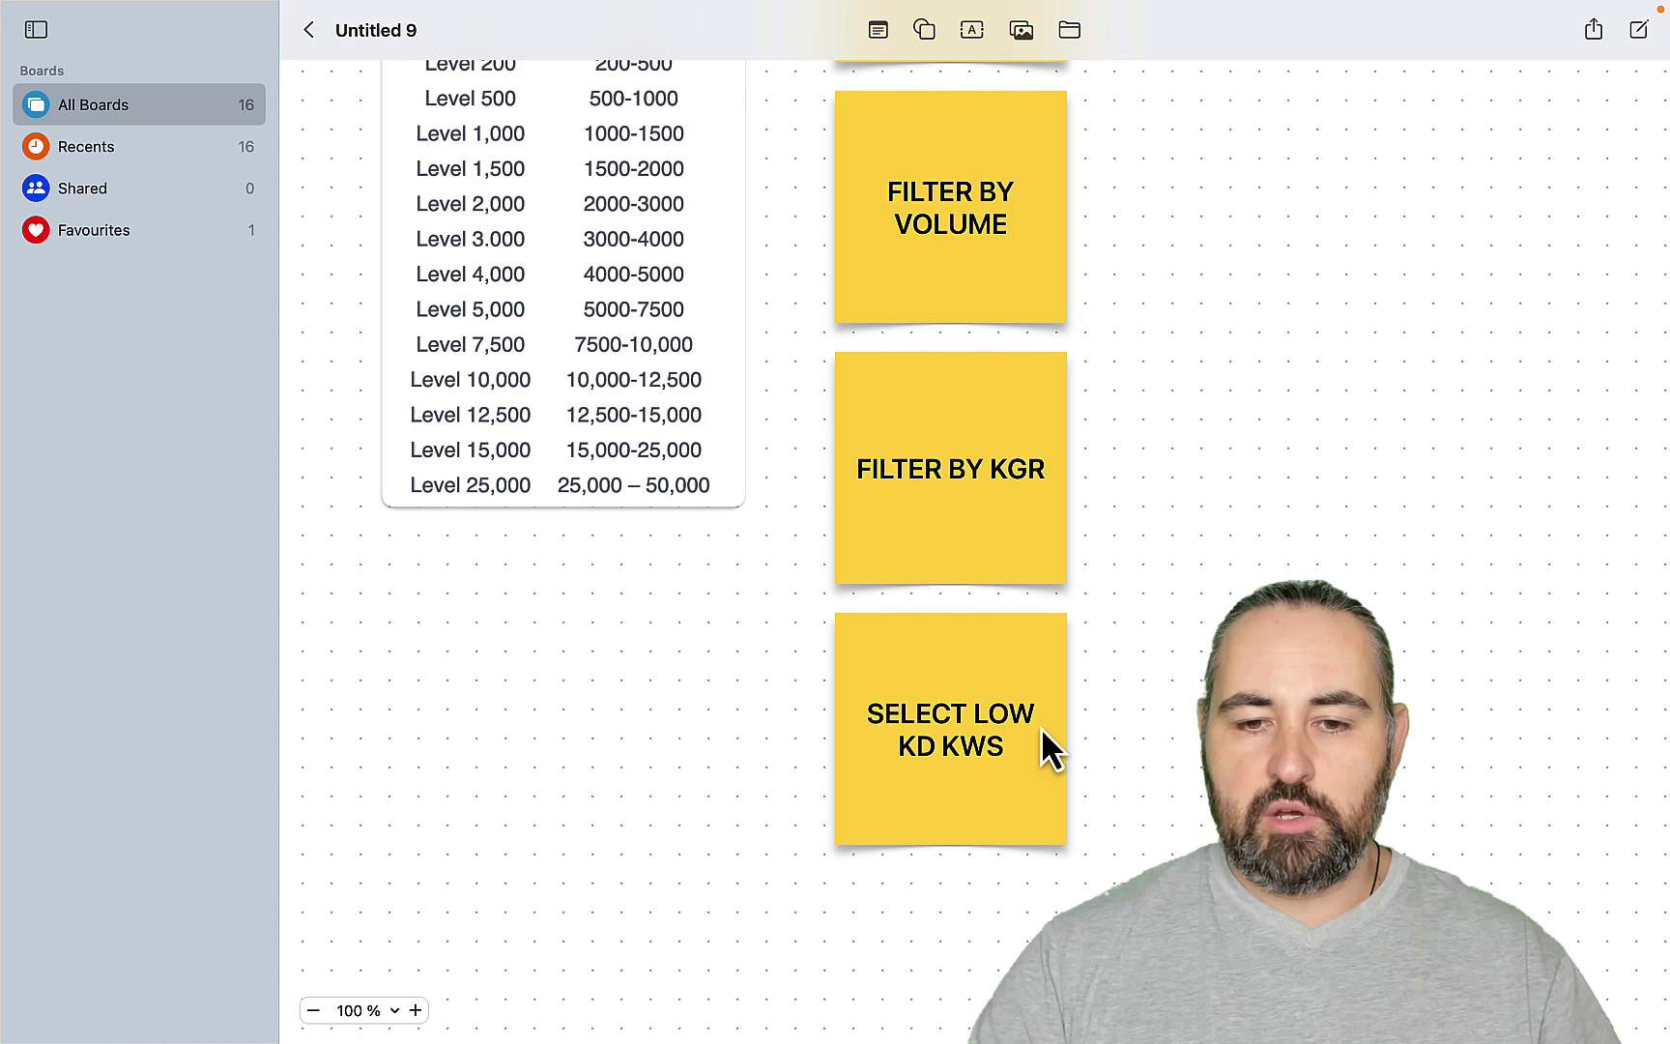
{"action": "key", "text": "super+Tab"}
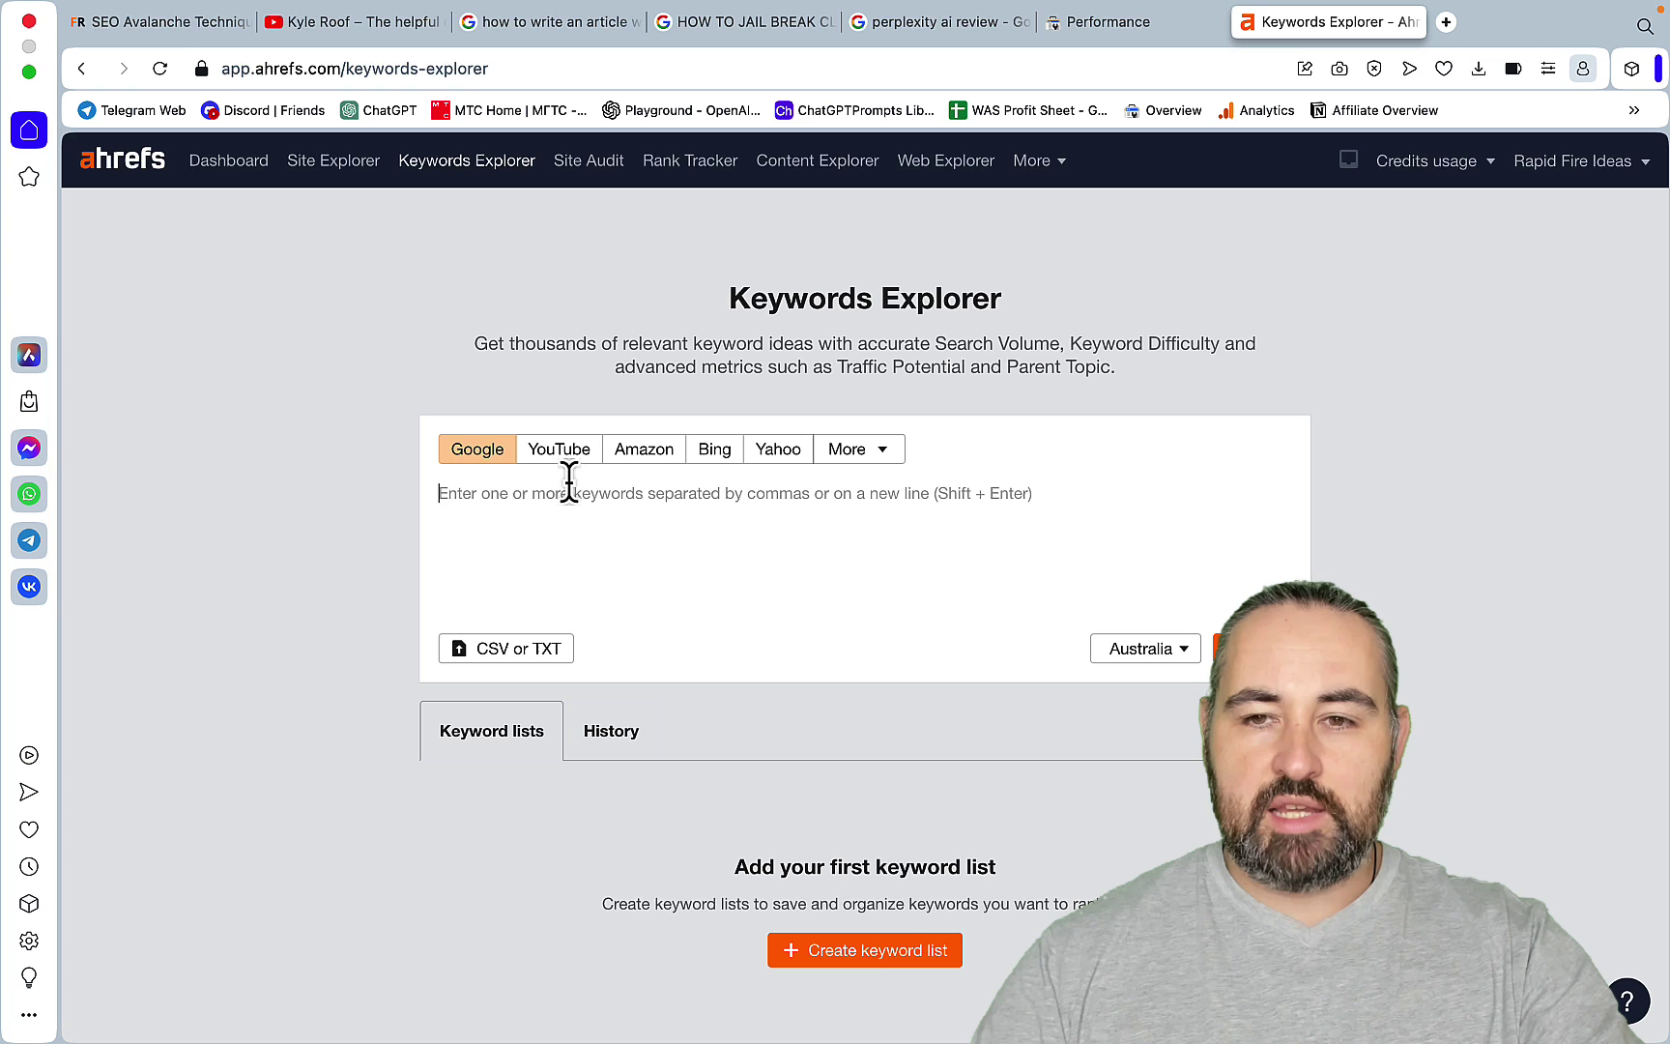
- Enter 'meaning name' as the seed keyword search in Ahrefs
{"action": "left_click", "coordinate": [569, 480]}
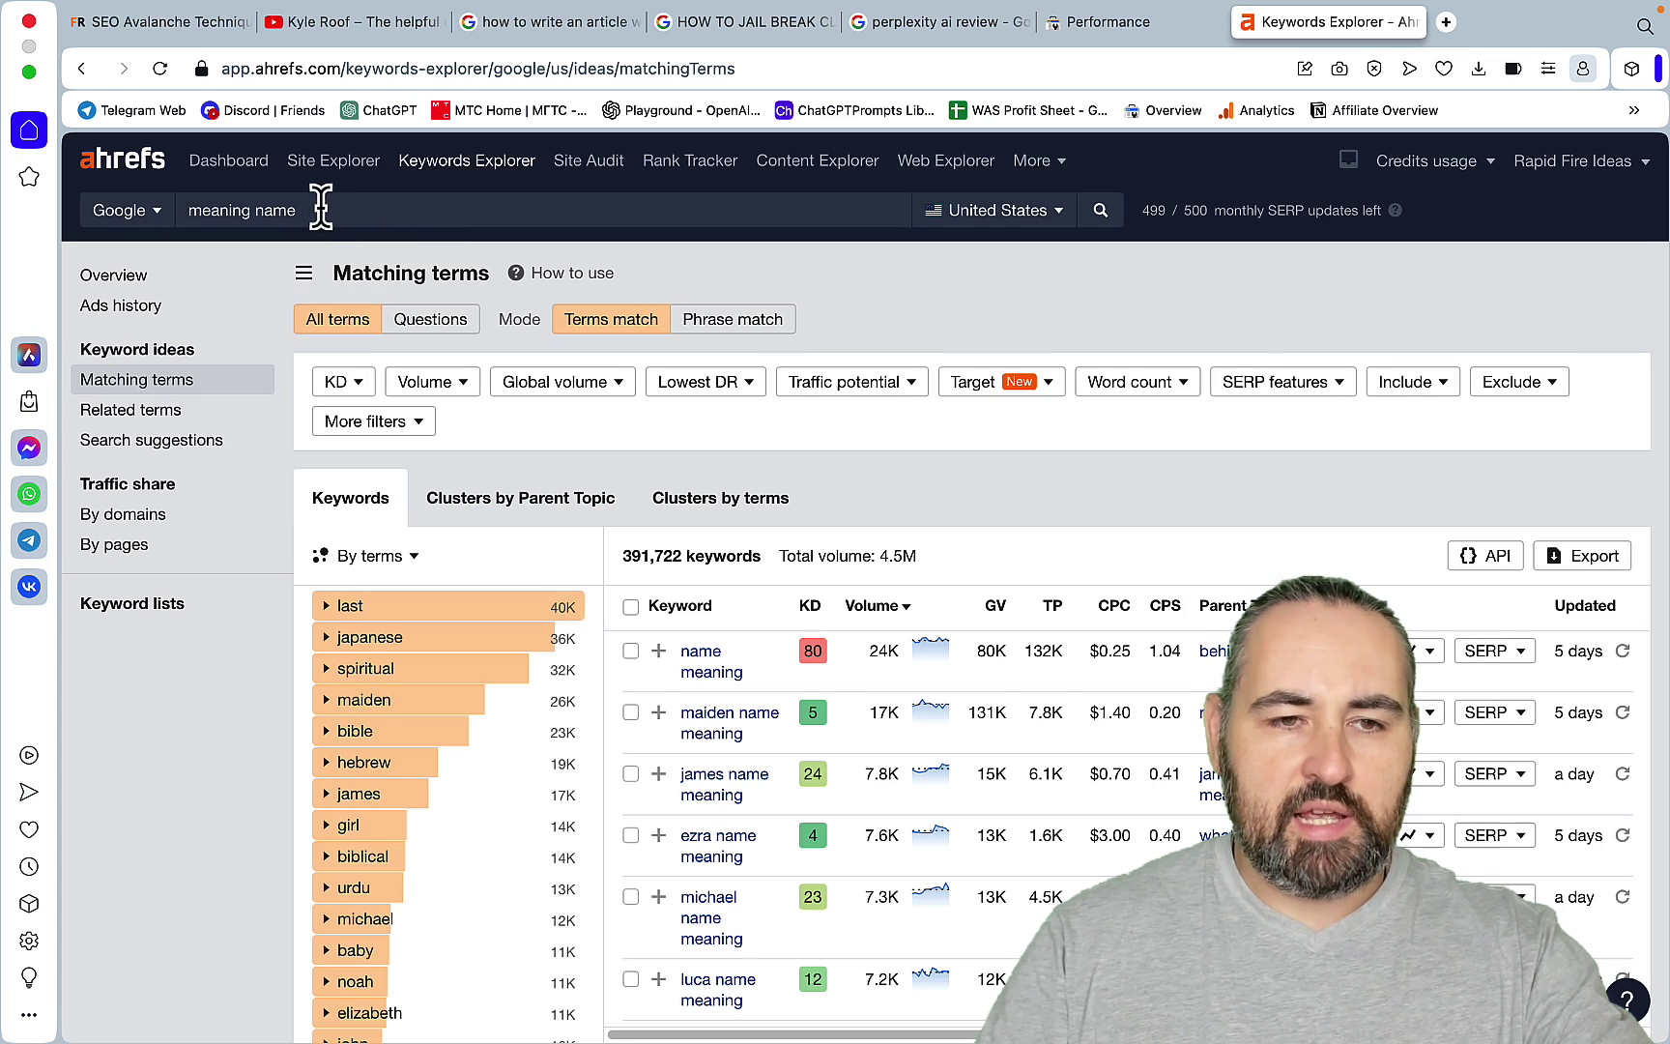
{"action": "left_click_drag", "start_coordinate": [324, 208], "coordinate": [179, 210]}
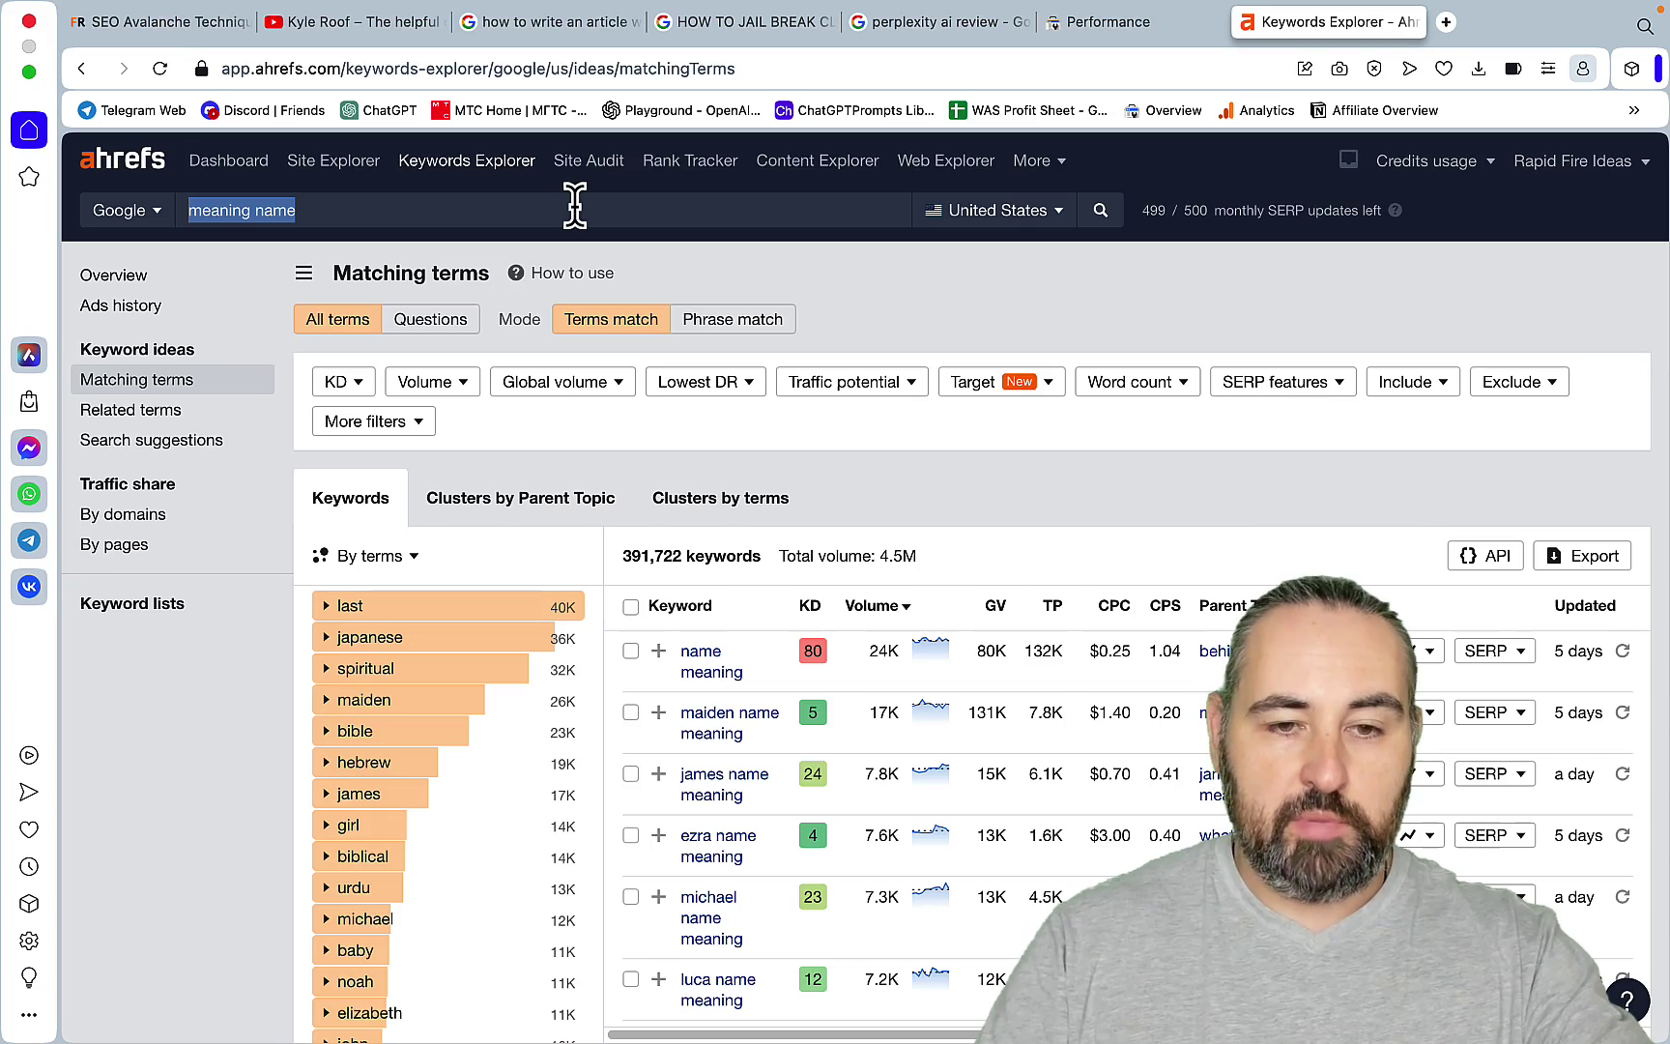
{"action": "scroll", "coordinate": [918, 514], "scroll_direction": "down", "scroll_amount": 10}
{"action": "scroll", "coordinate": [914, 515], "scroll_direction": "up", "scroll_amount": 10}
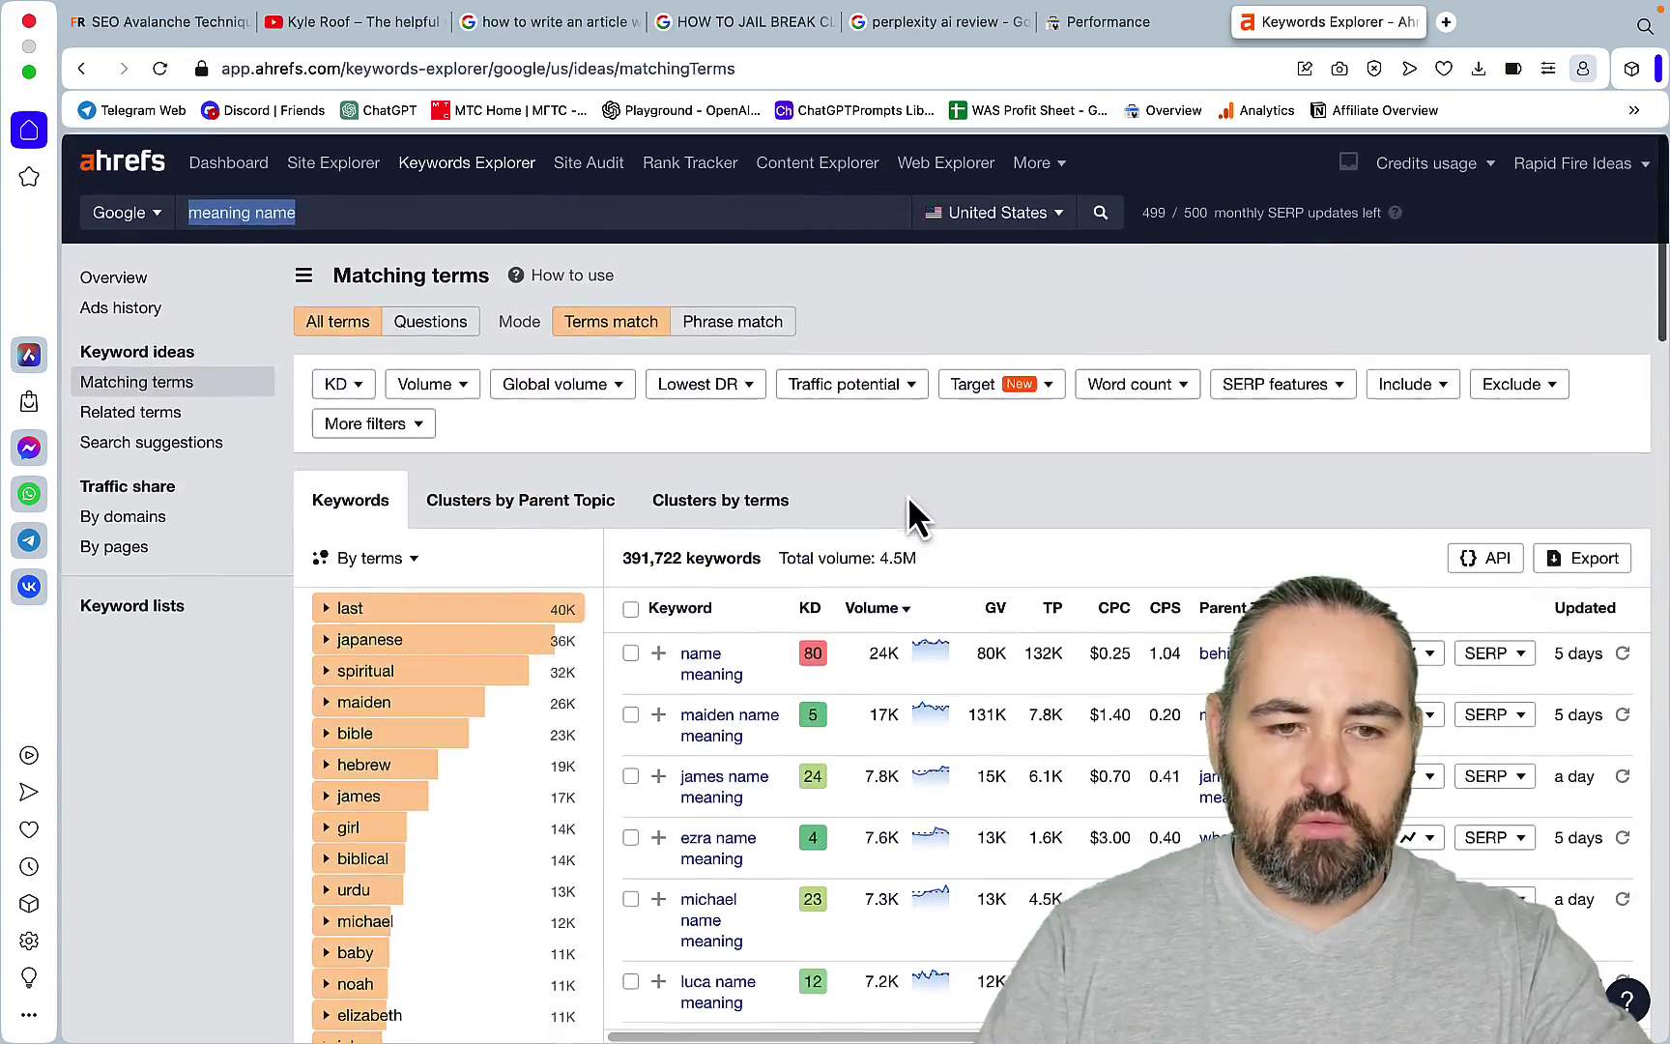
{"action": "left_click", "coordinate": [628, 556]}
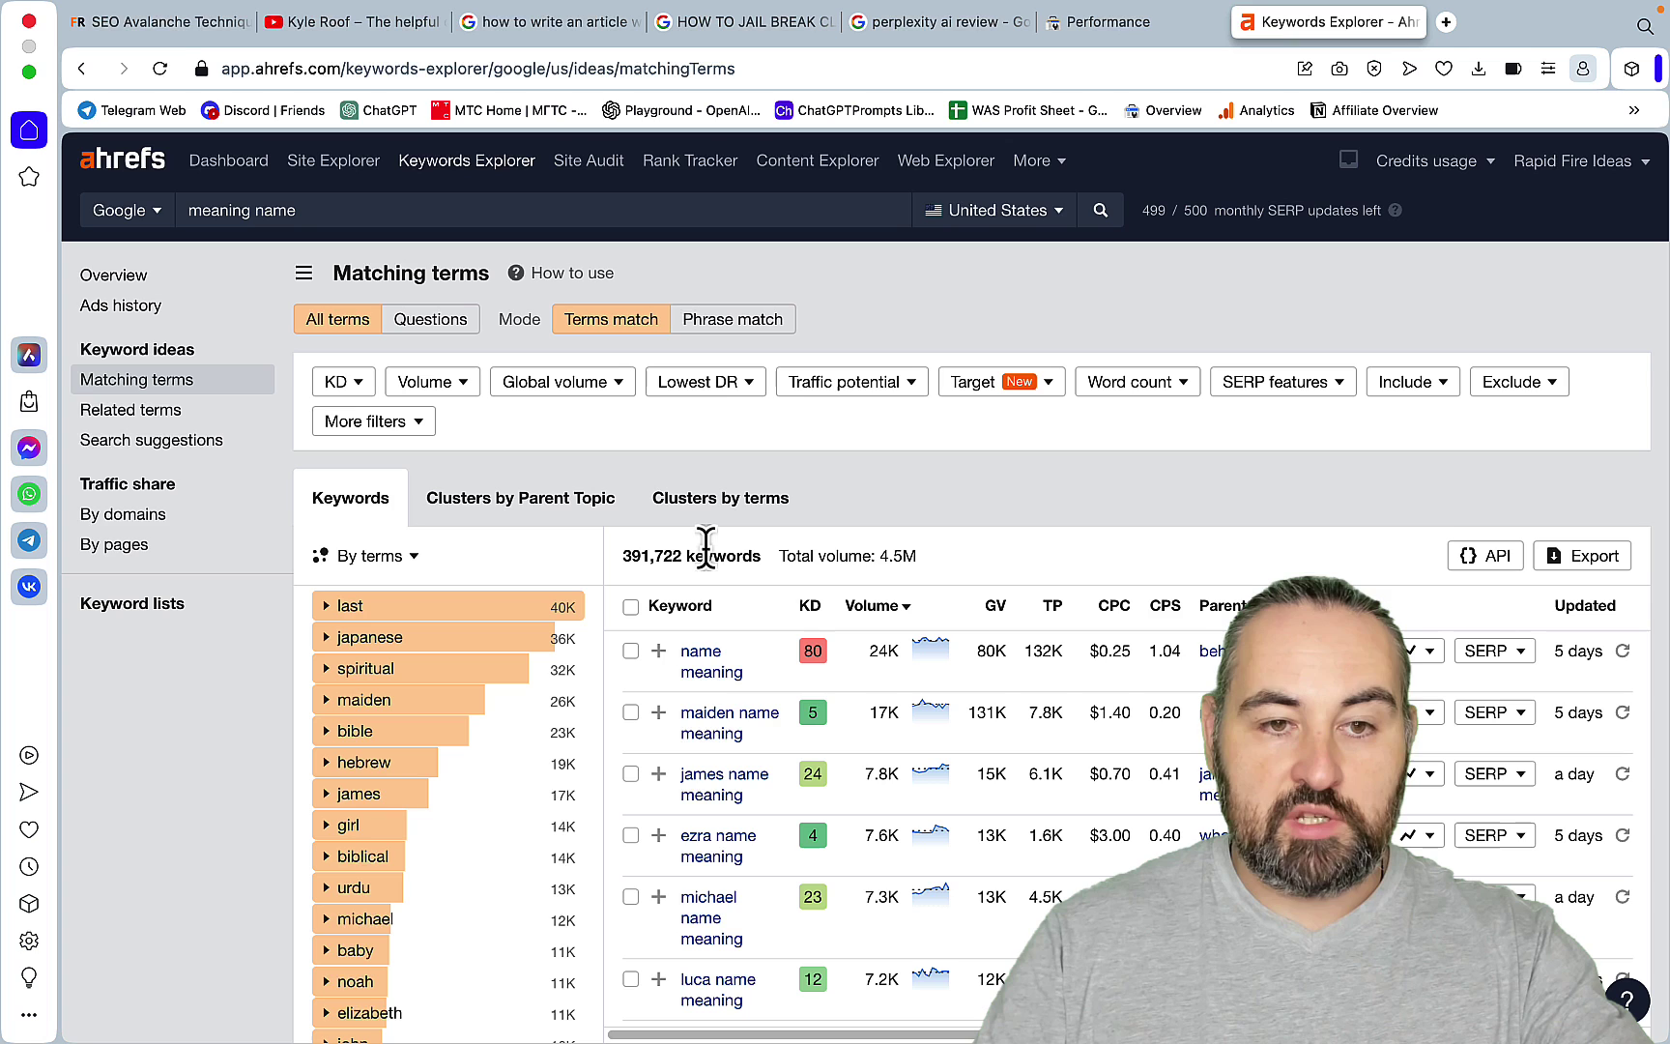
- Filter the matching terms to a maximum keyword difficulty of 1
{"action": "left_click", "coordinate": [336, 387]}
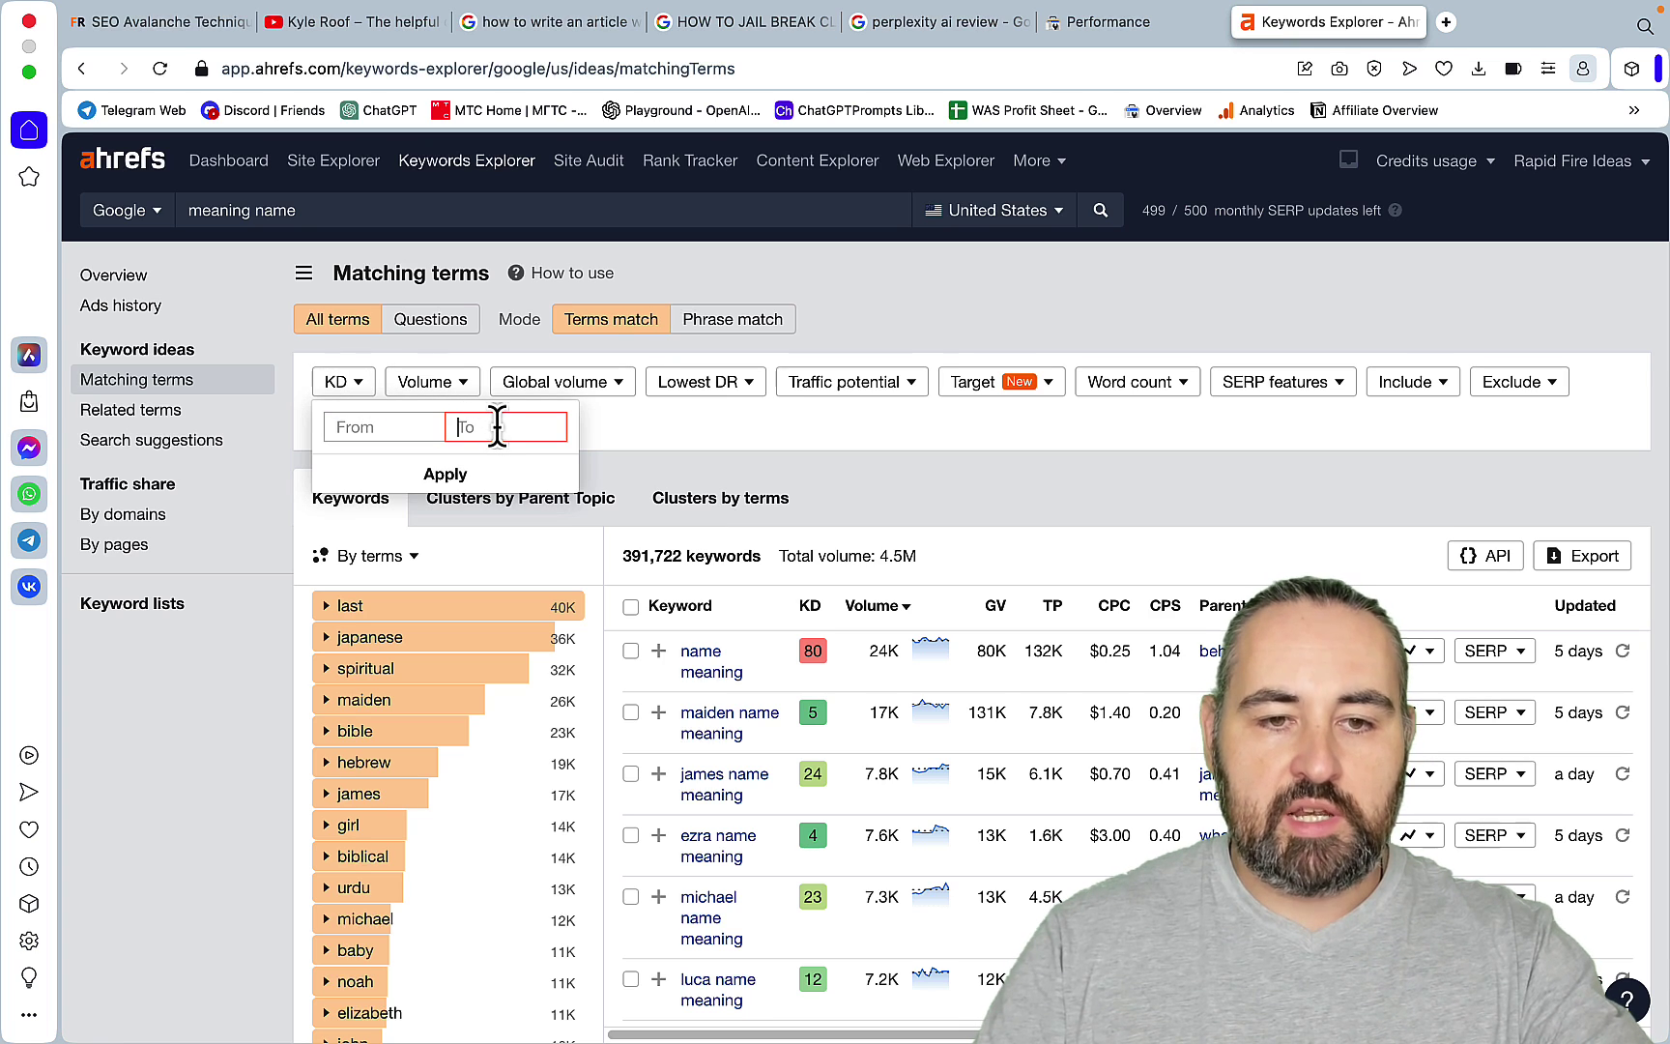
{"action": "type", "text": "1"}
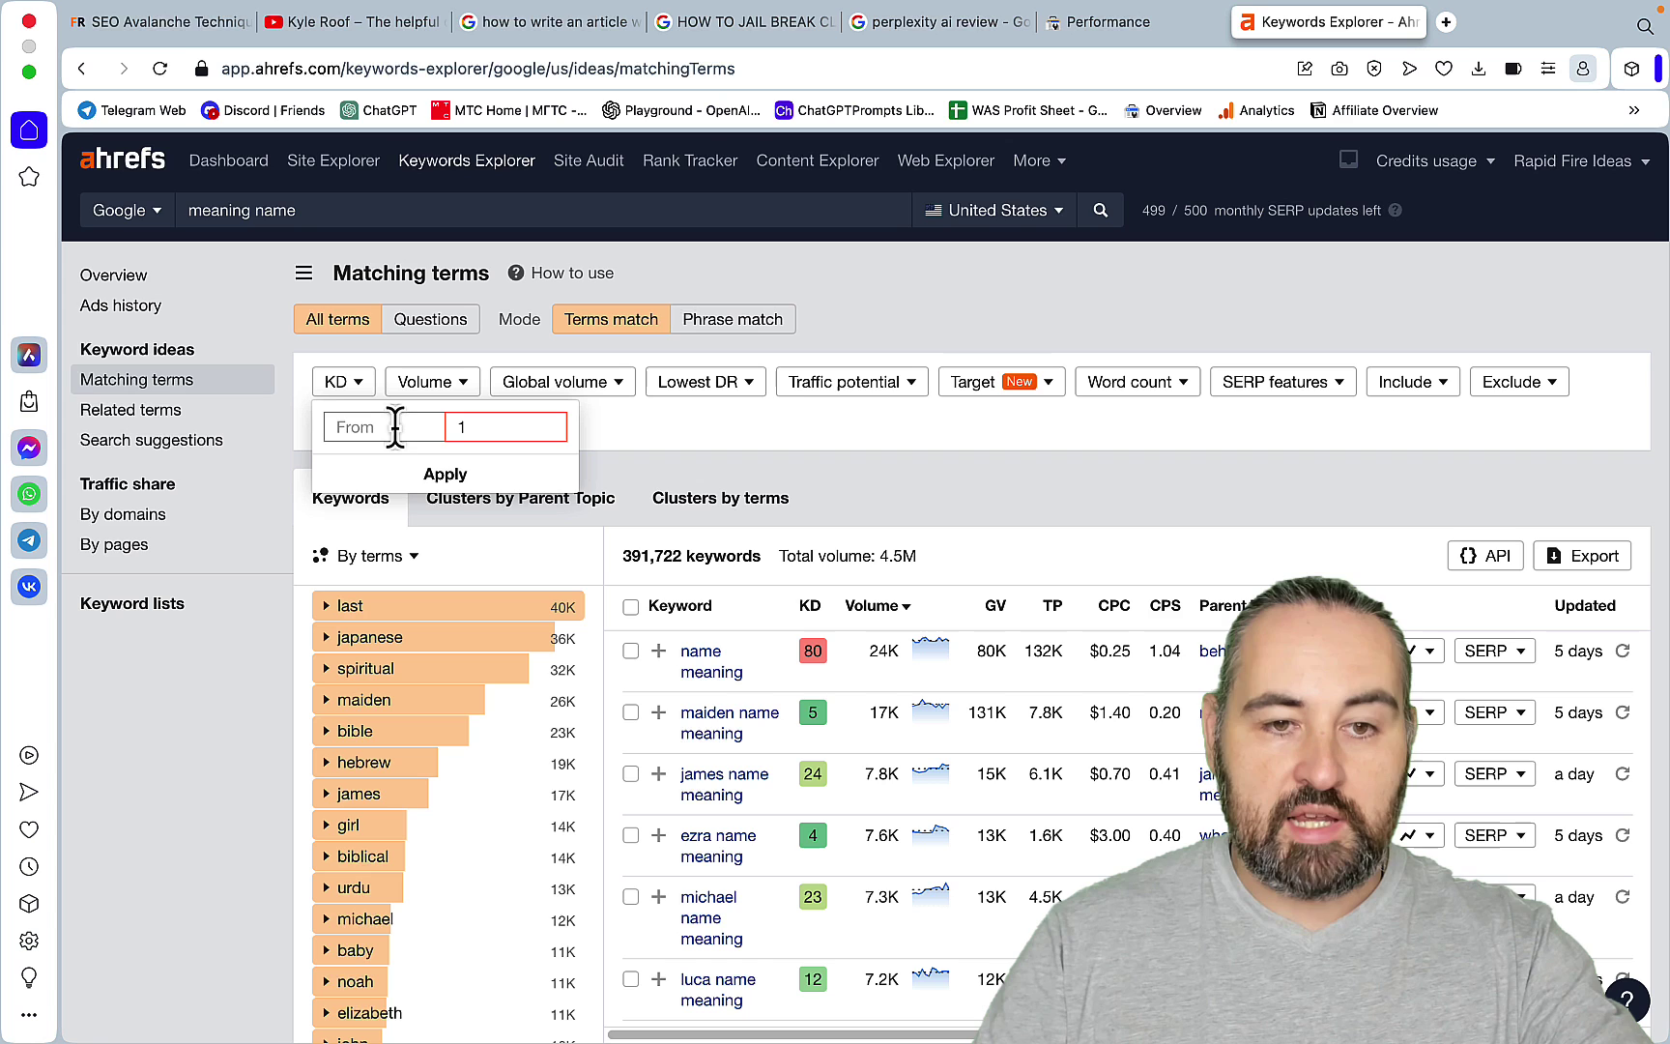
{"action": "left_click", "coordinate": [445, 481]}
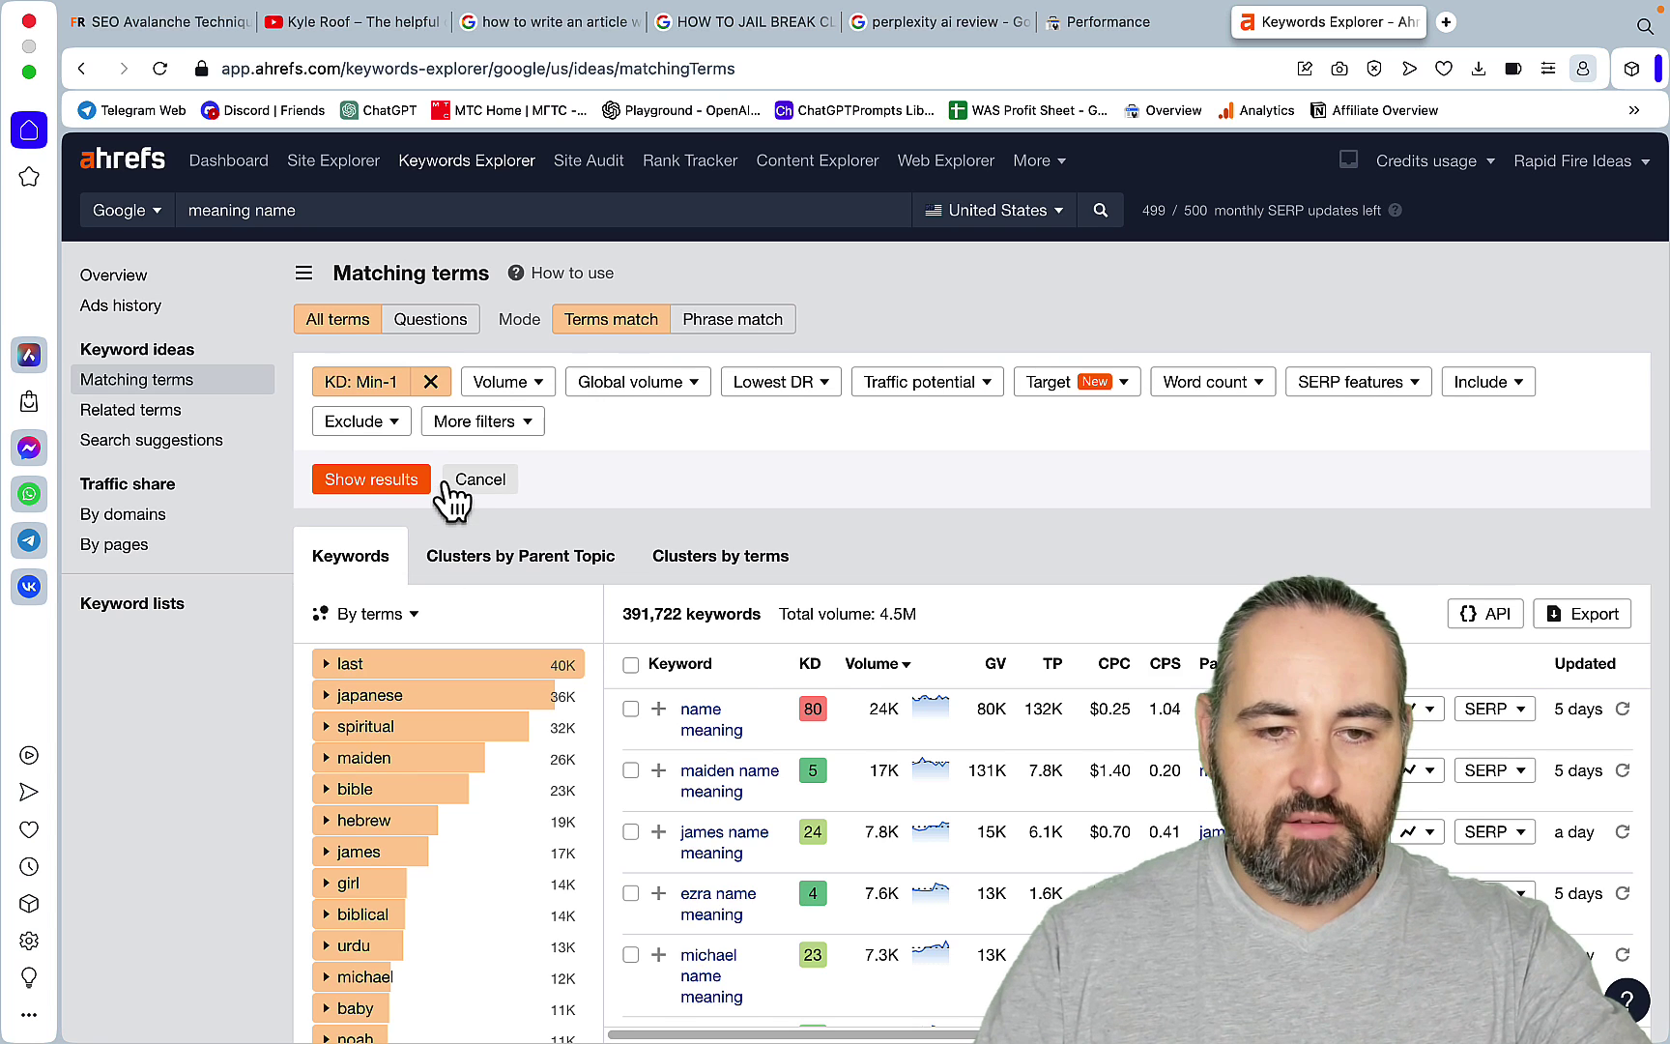
{"action": "left_click", "coordinate": [373, 481]}
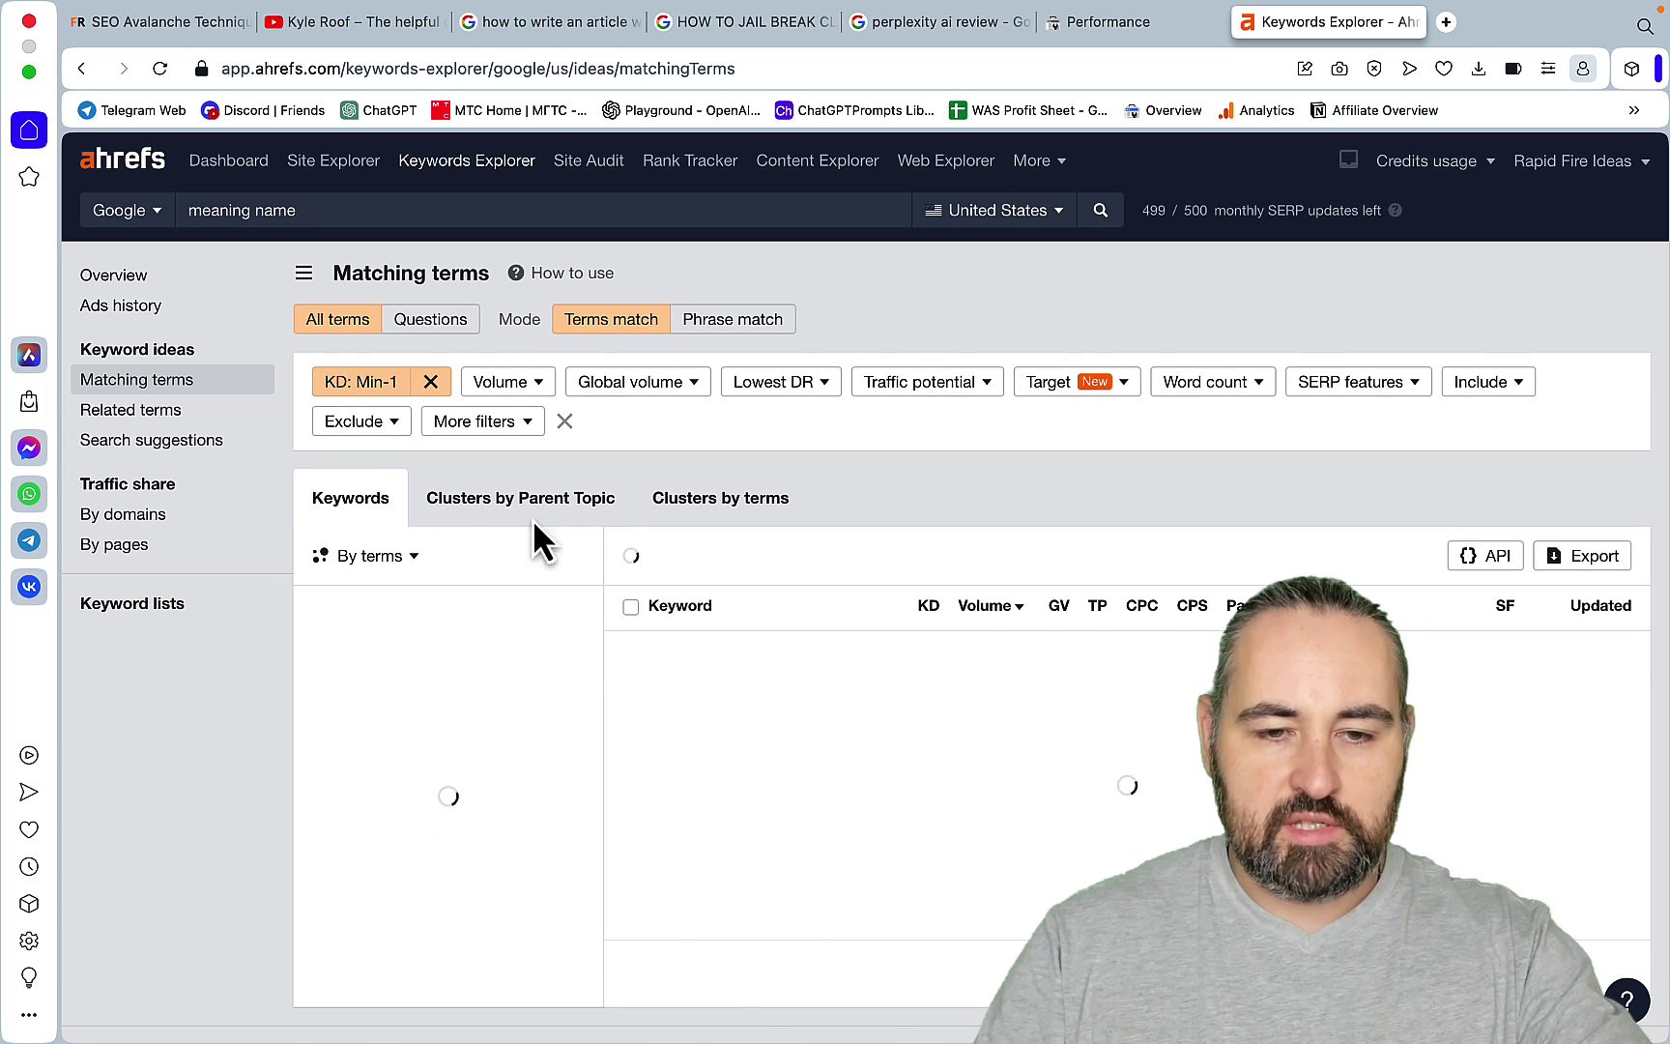
- Cap search volume at 10 and export the resulting 543 keywords
{"action": "left_click", "coordinate": [541, 386]}
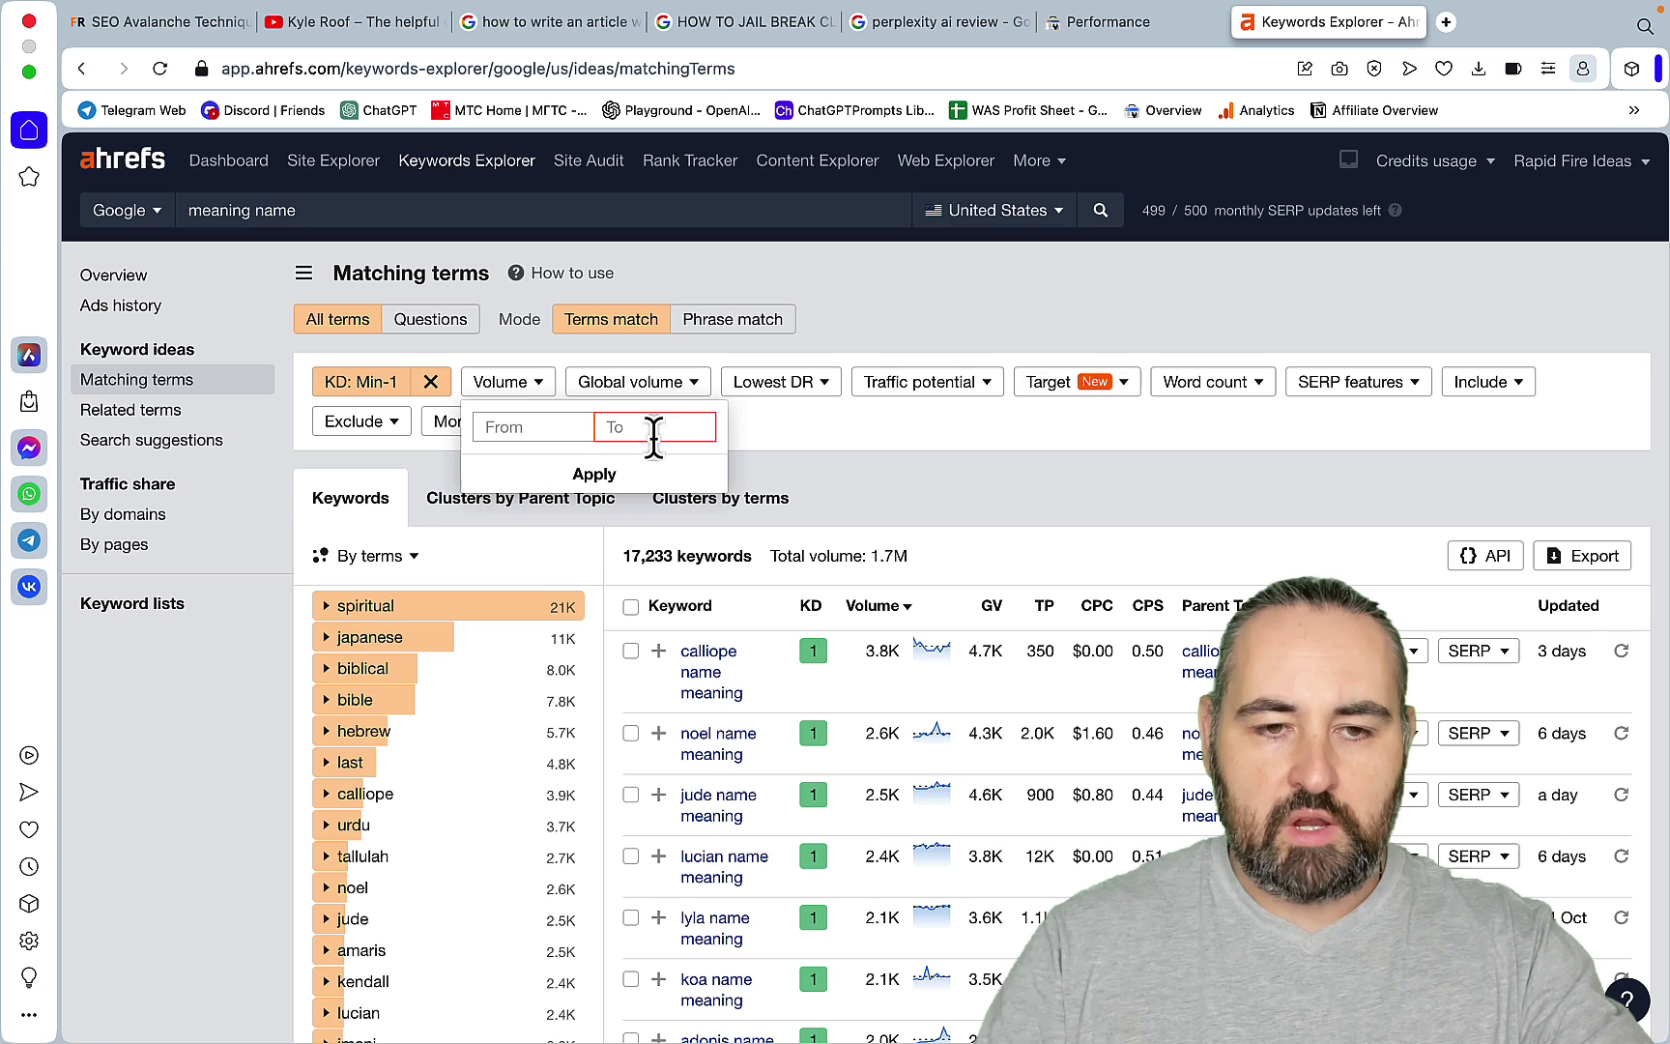
{"action": "type", "text": "10"}
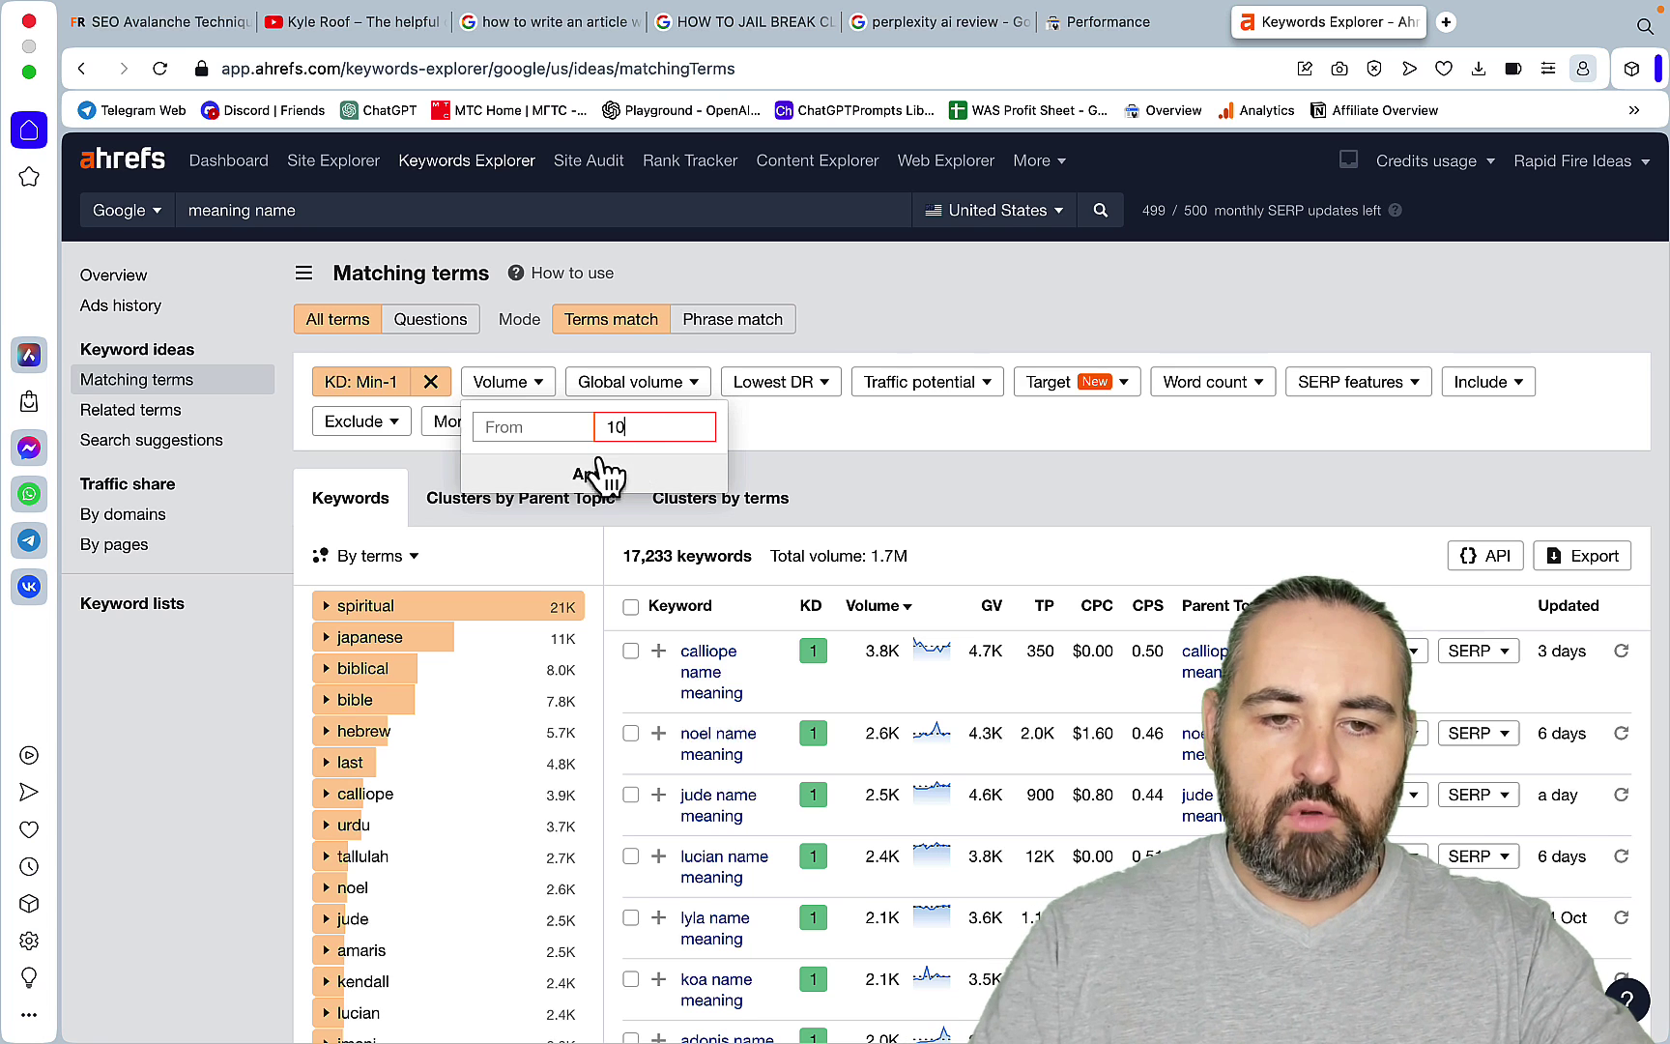
{"action": "left_click", "coordinate": [595, 473]}
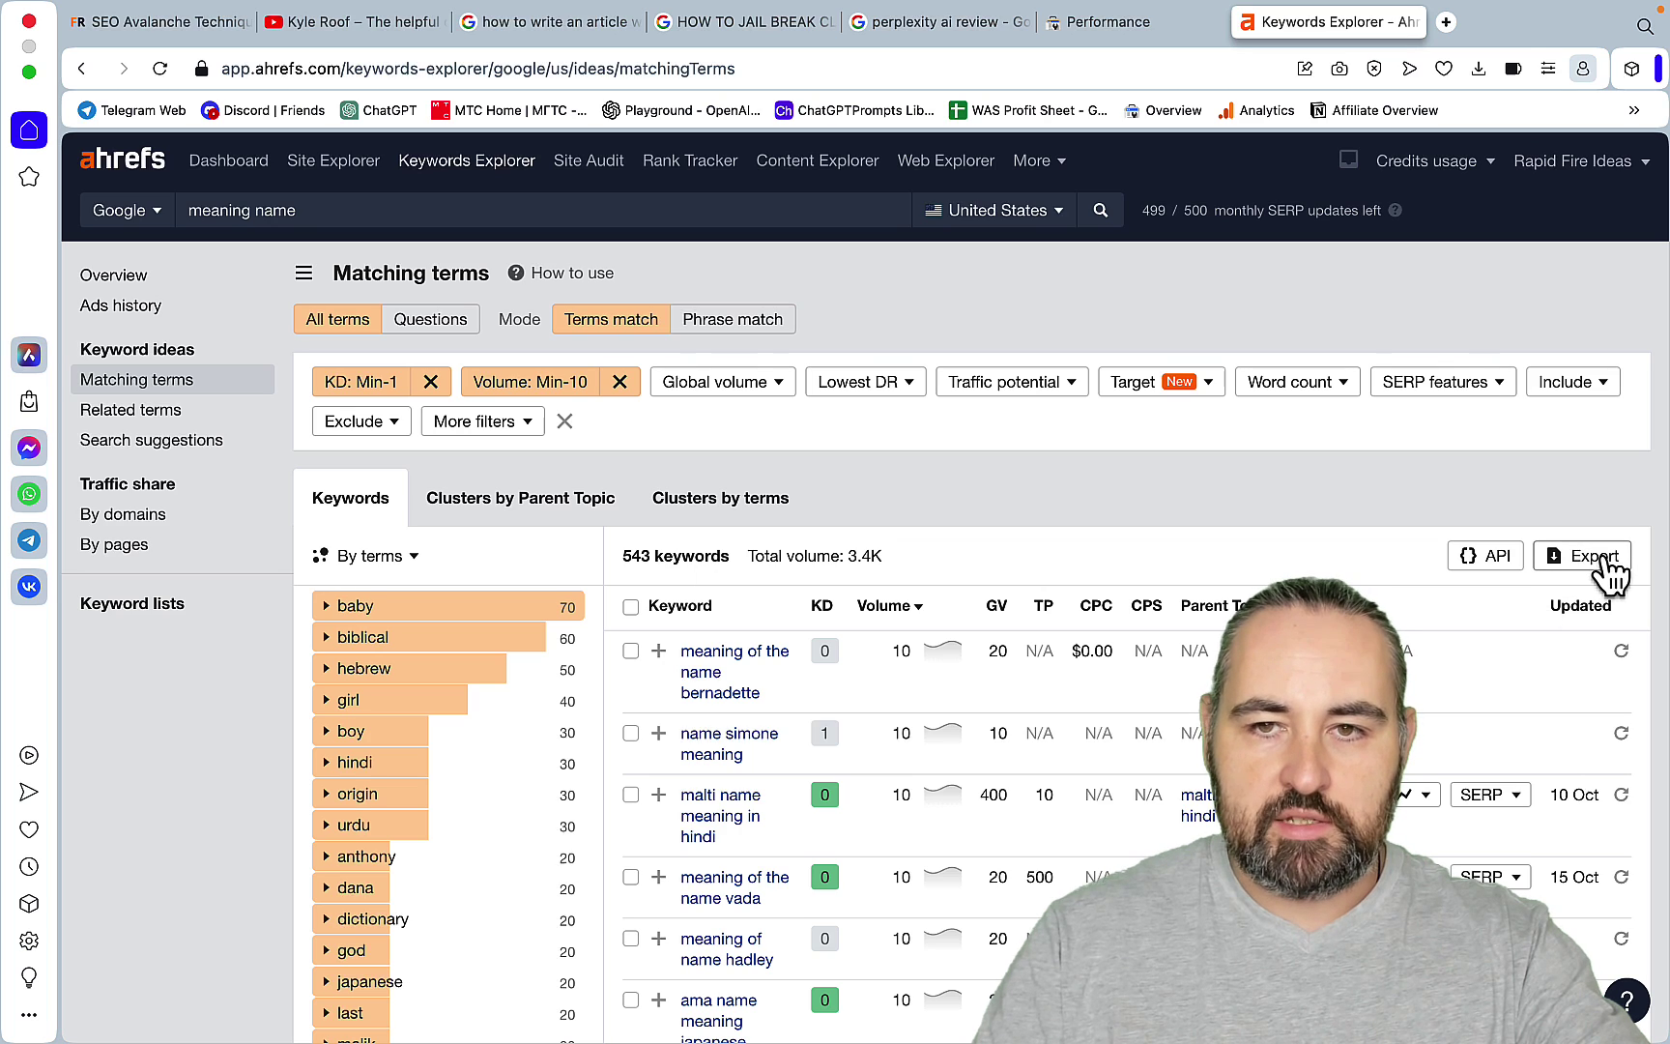
{"action": "left_click", "coordinate": [1598, 557]}
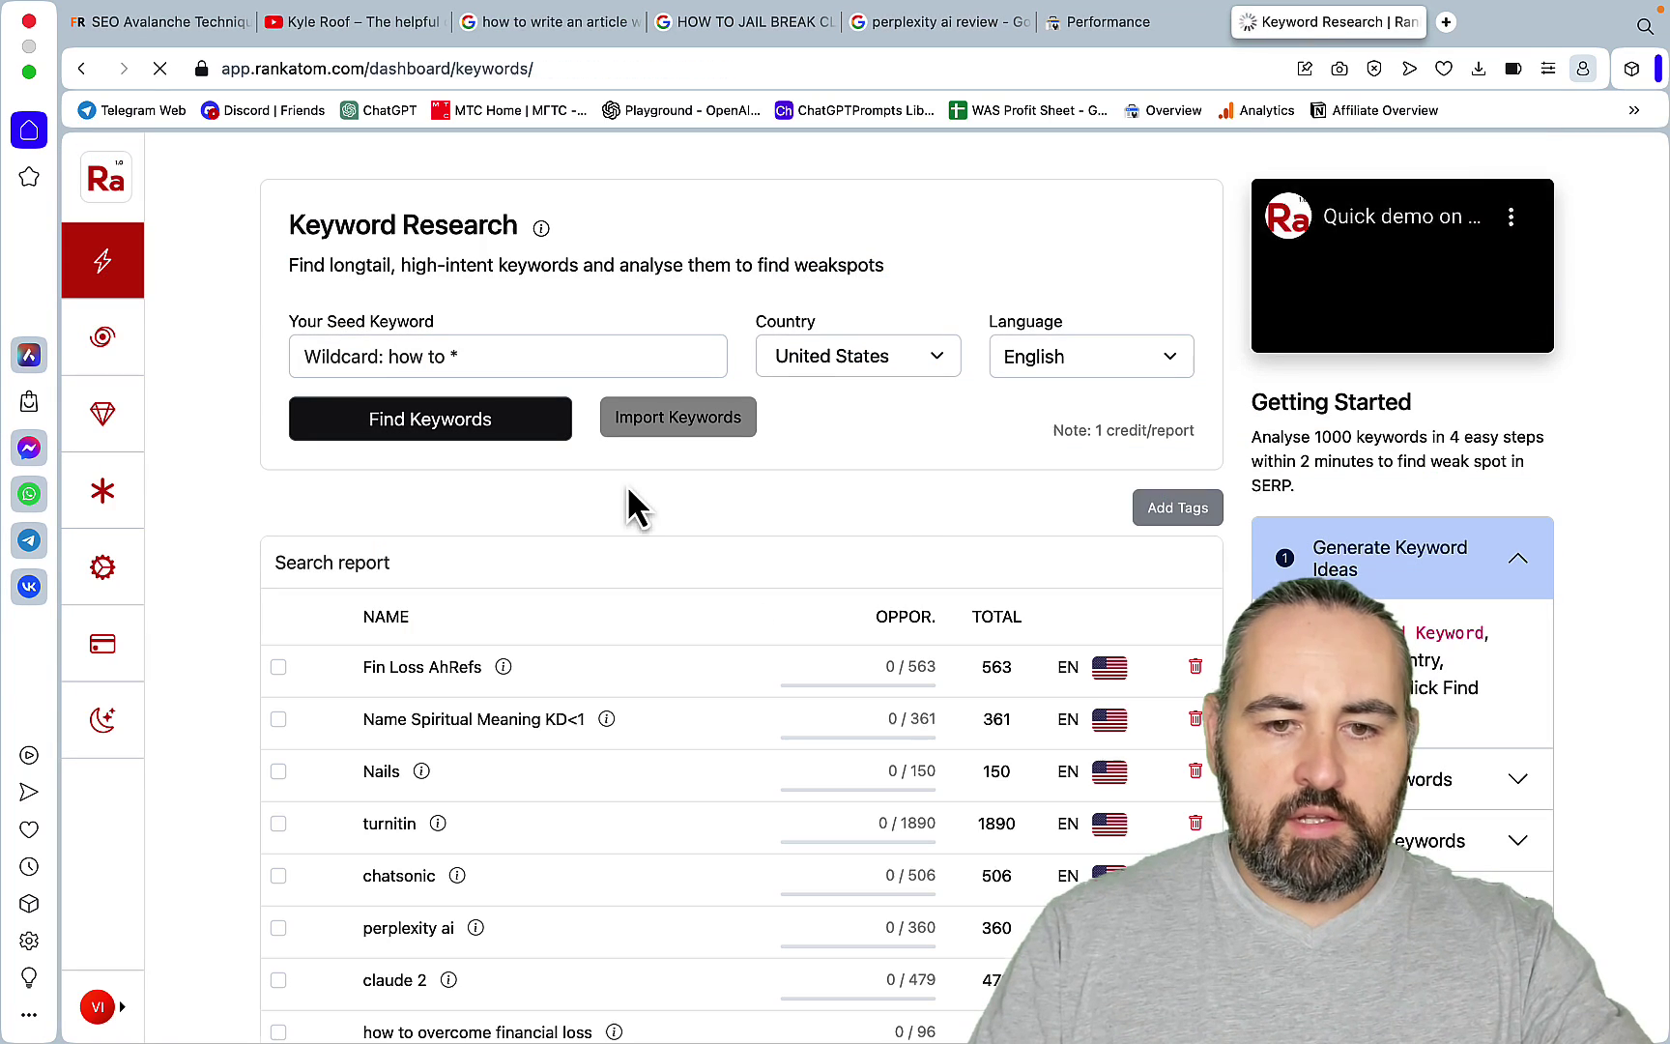
- Open the 'Name Spiritual Meaning KD<1' report in Rank Atom
{"action": "left_click", "coordinate": [658, 426]}
{"action": "left_click", "coordinate": [634, 680]}
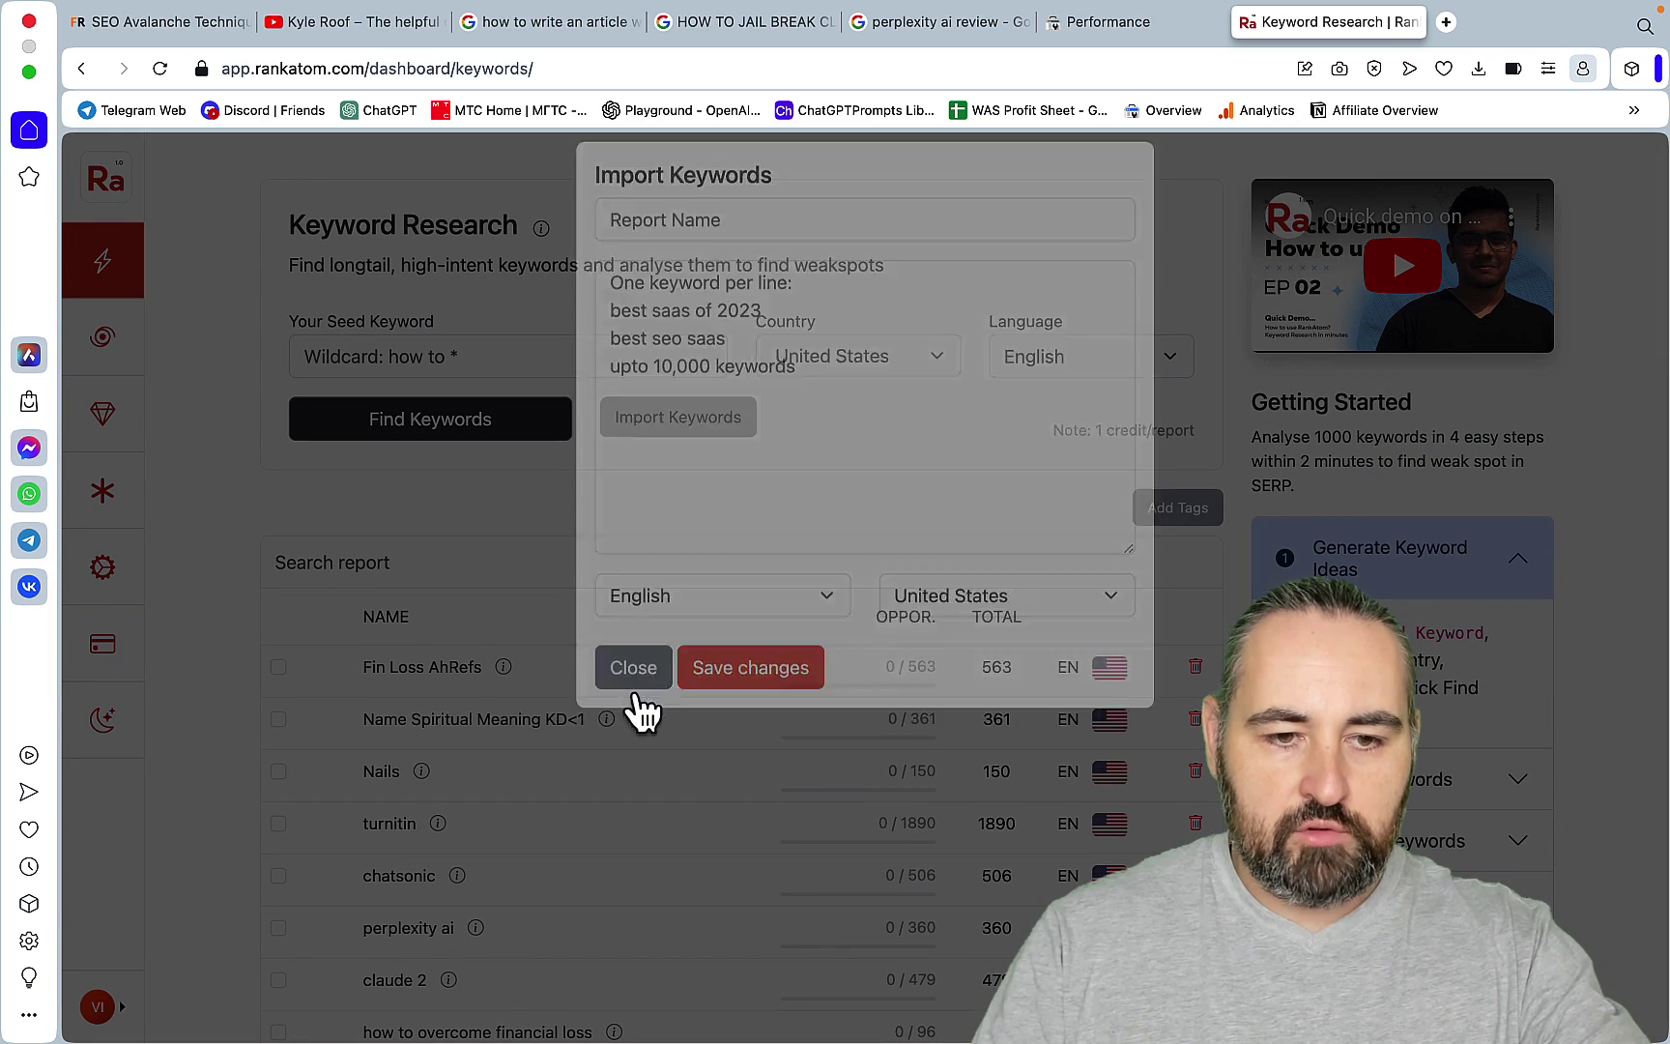
{"action": "left_click", "coordinate": [447, 723]}
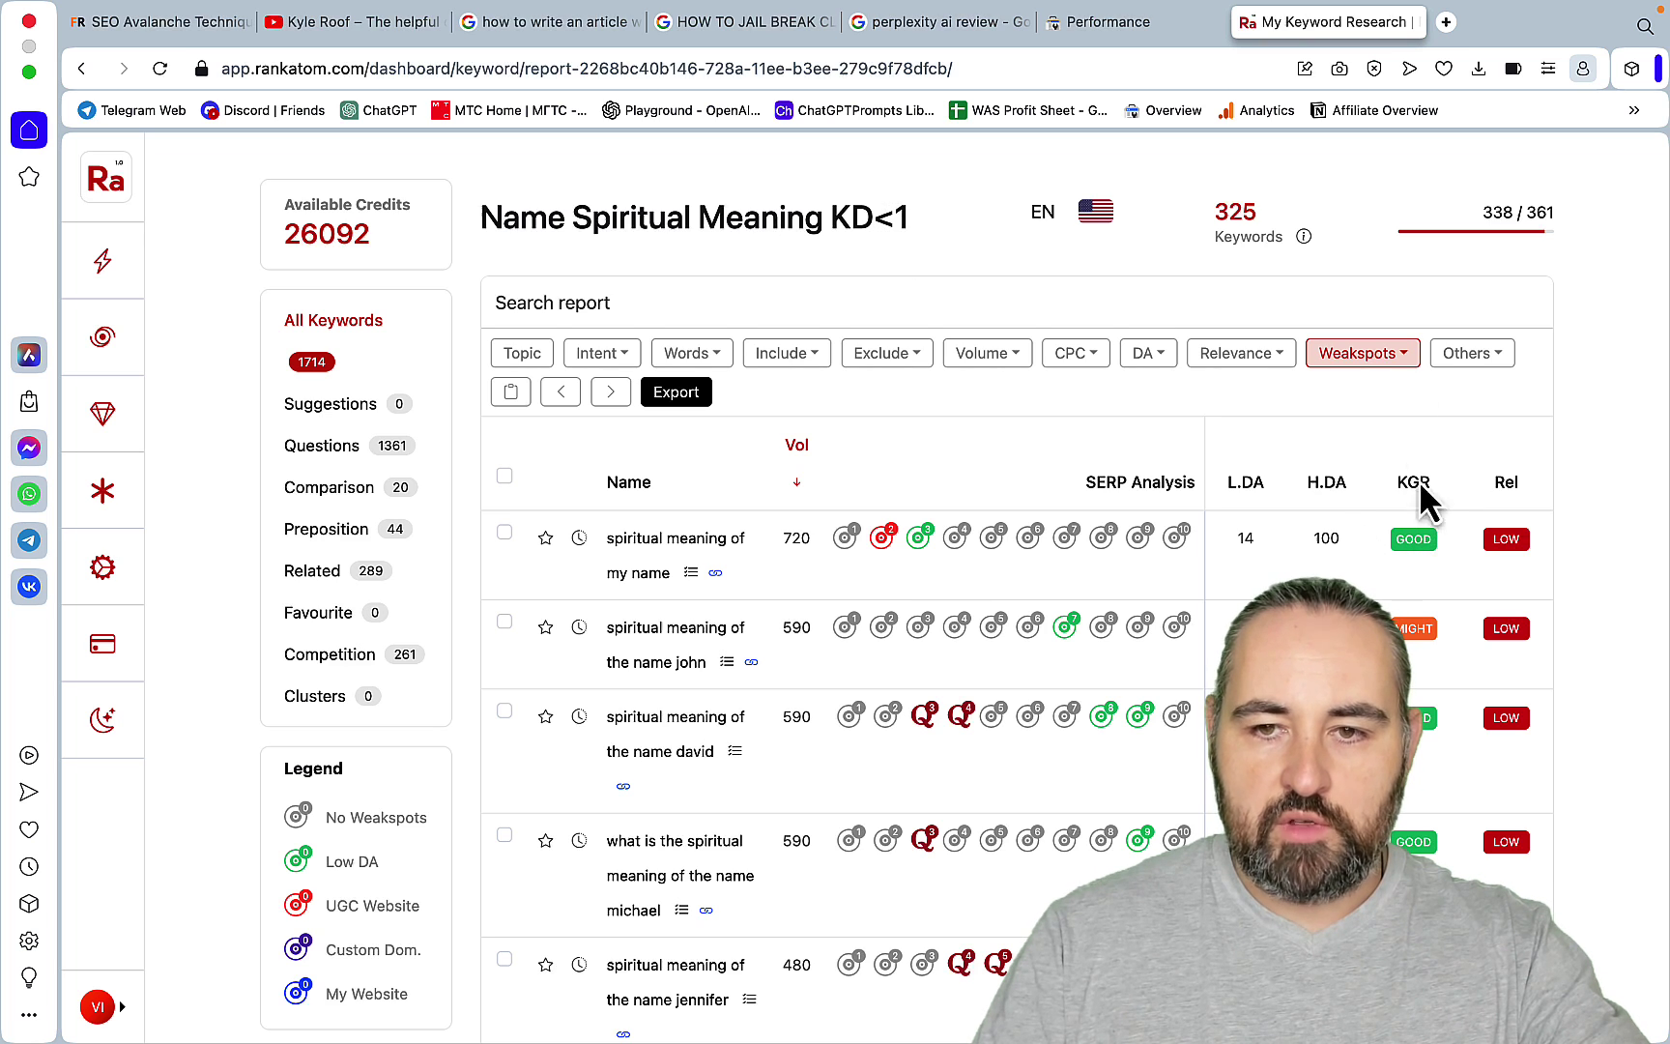
- Sort the report's keywords by KGR so GOOD terms are listed first
{"action": "left_click", "coordinate": [1409, 357]}
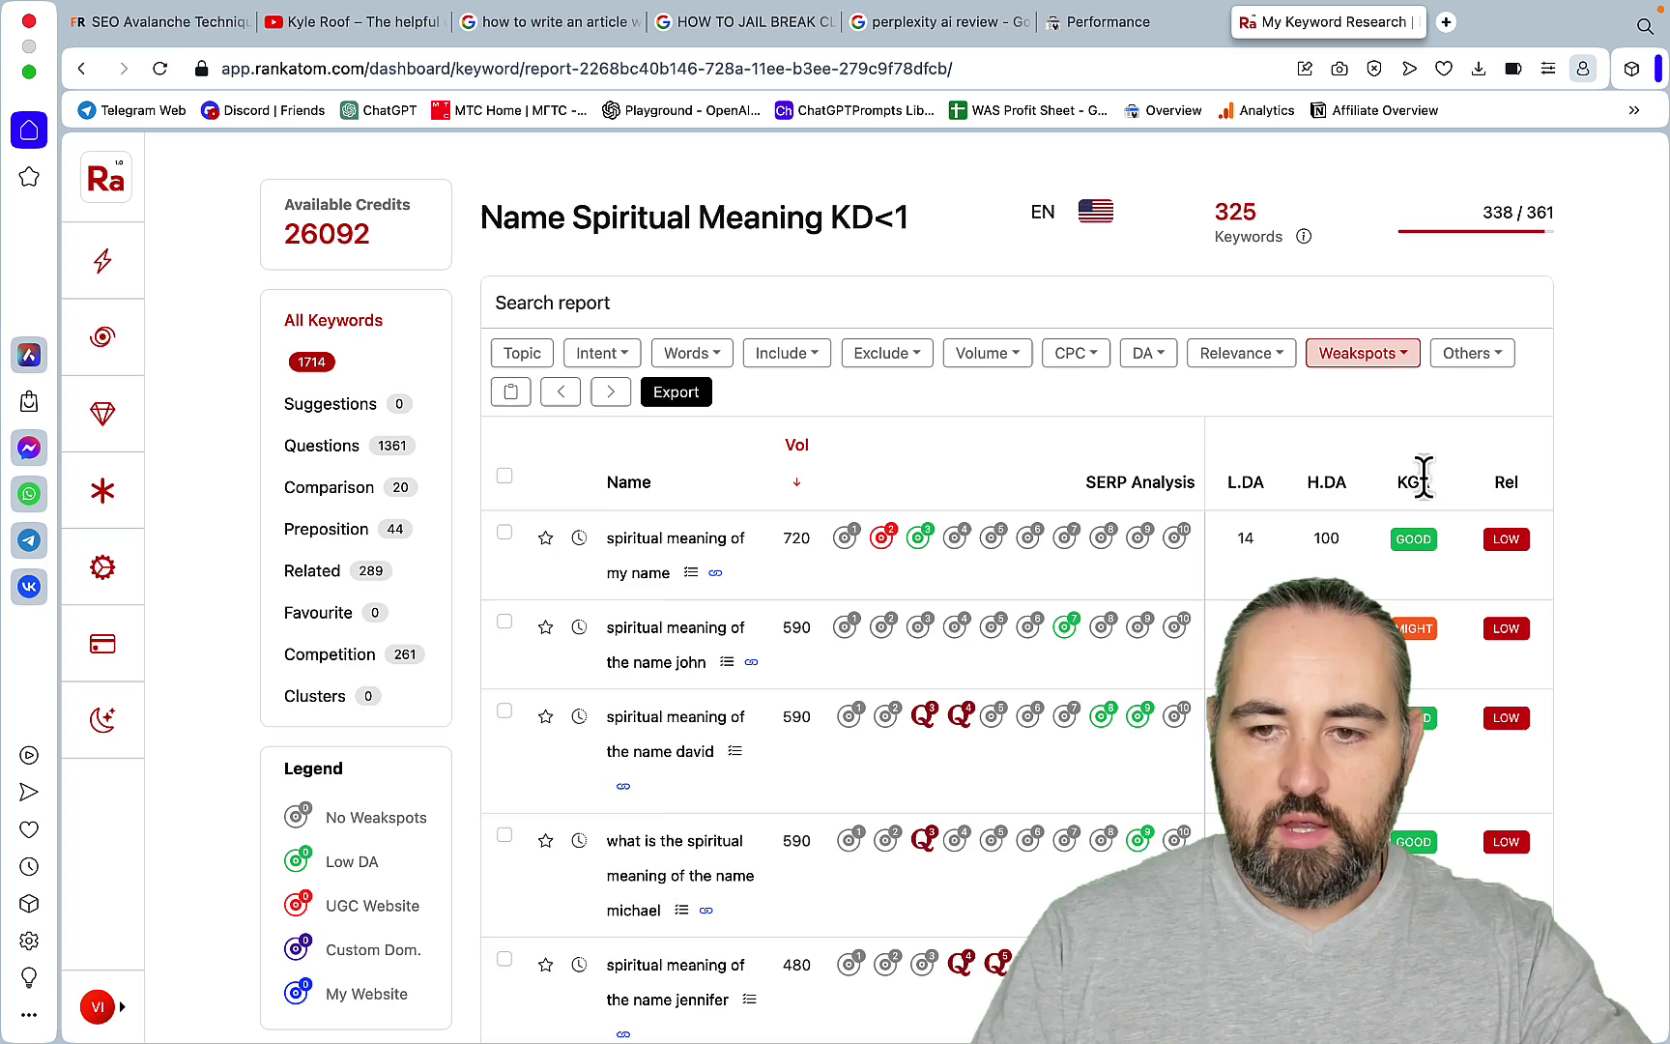
{"action": "left_click", "coordinate": [1415, 481]}
{"action": "left_click", "coordinate": [1409, 447]}
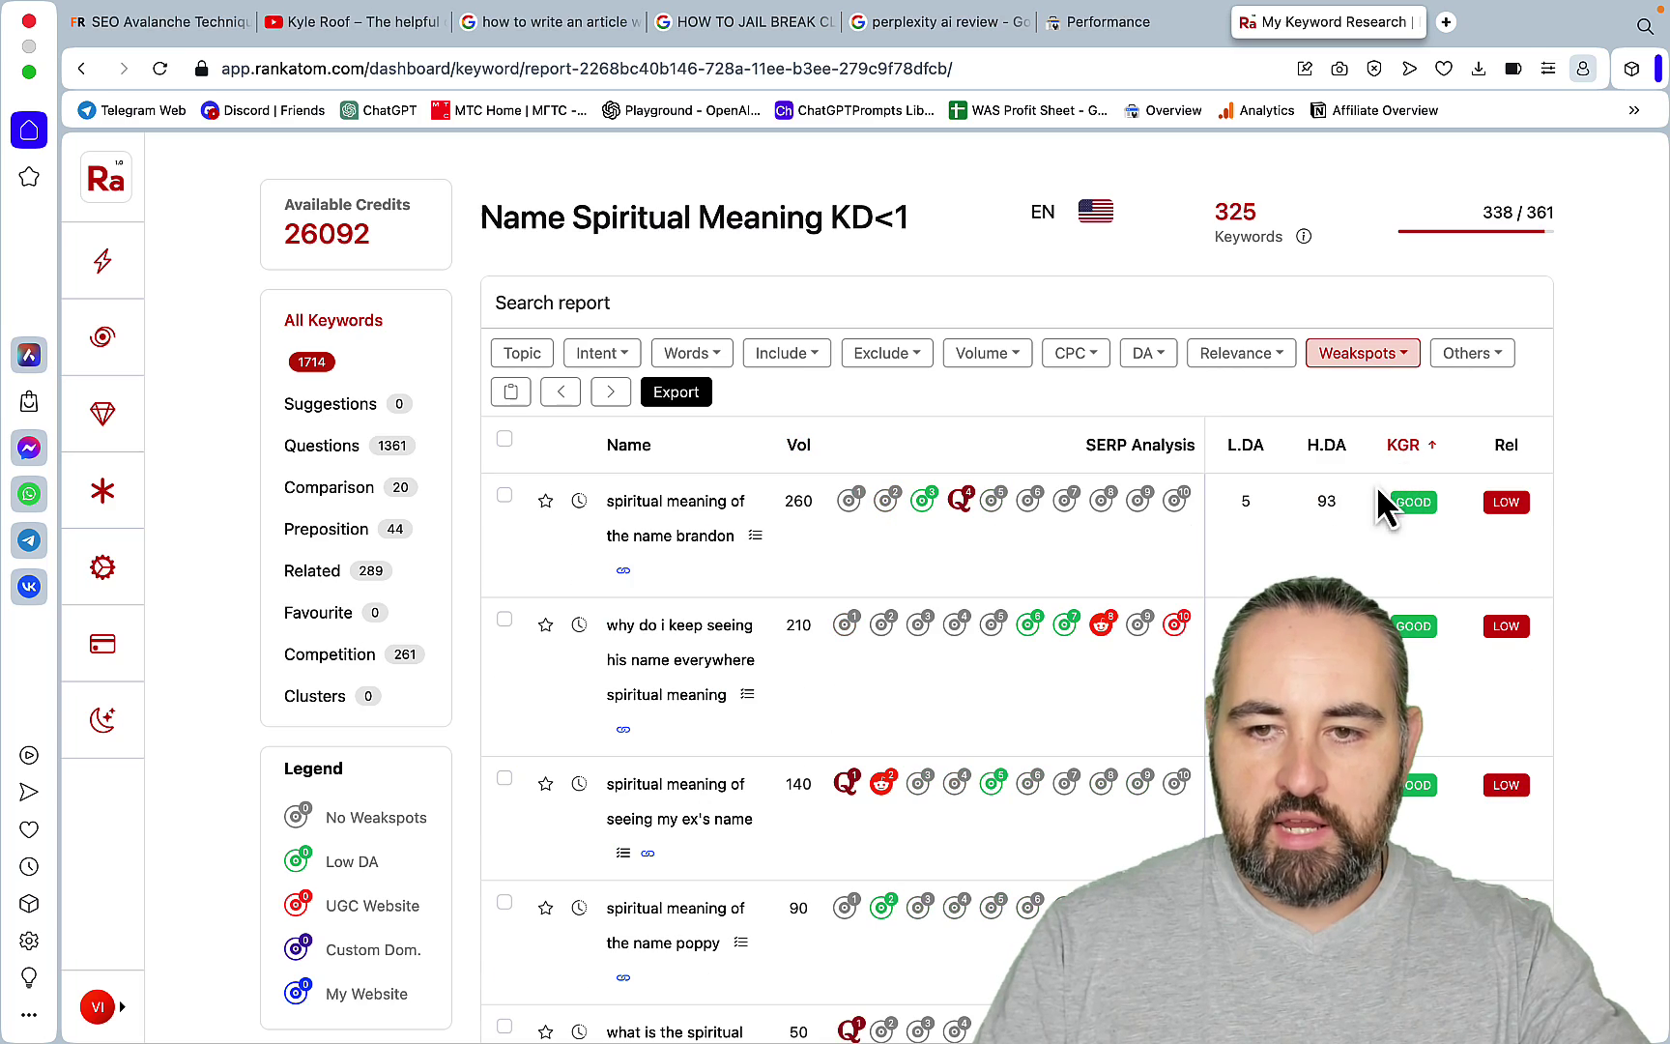
{"action": "scroll", "coordinate": [1035, 565], "scroll_direction": "down", "scroll_amount": 6}
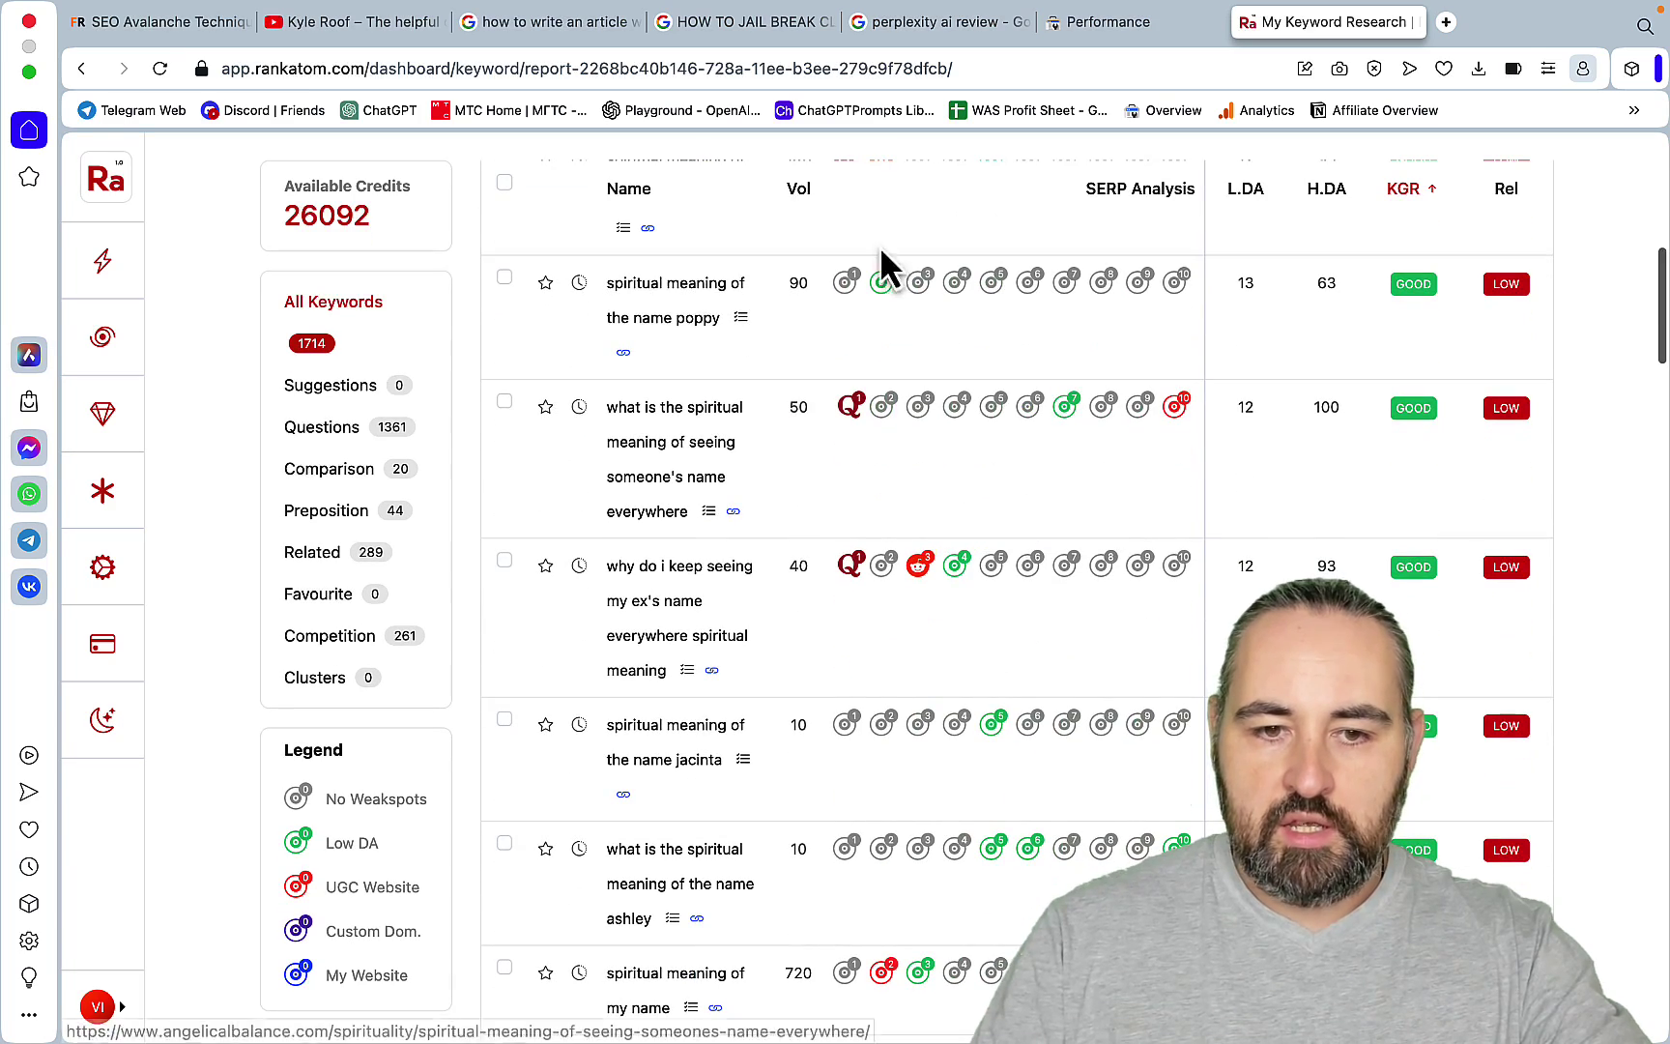
{"action": "scroll", "coordinate": [1145, 766], "scroll_direction": "up", "scroll_amount": 6}
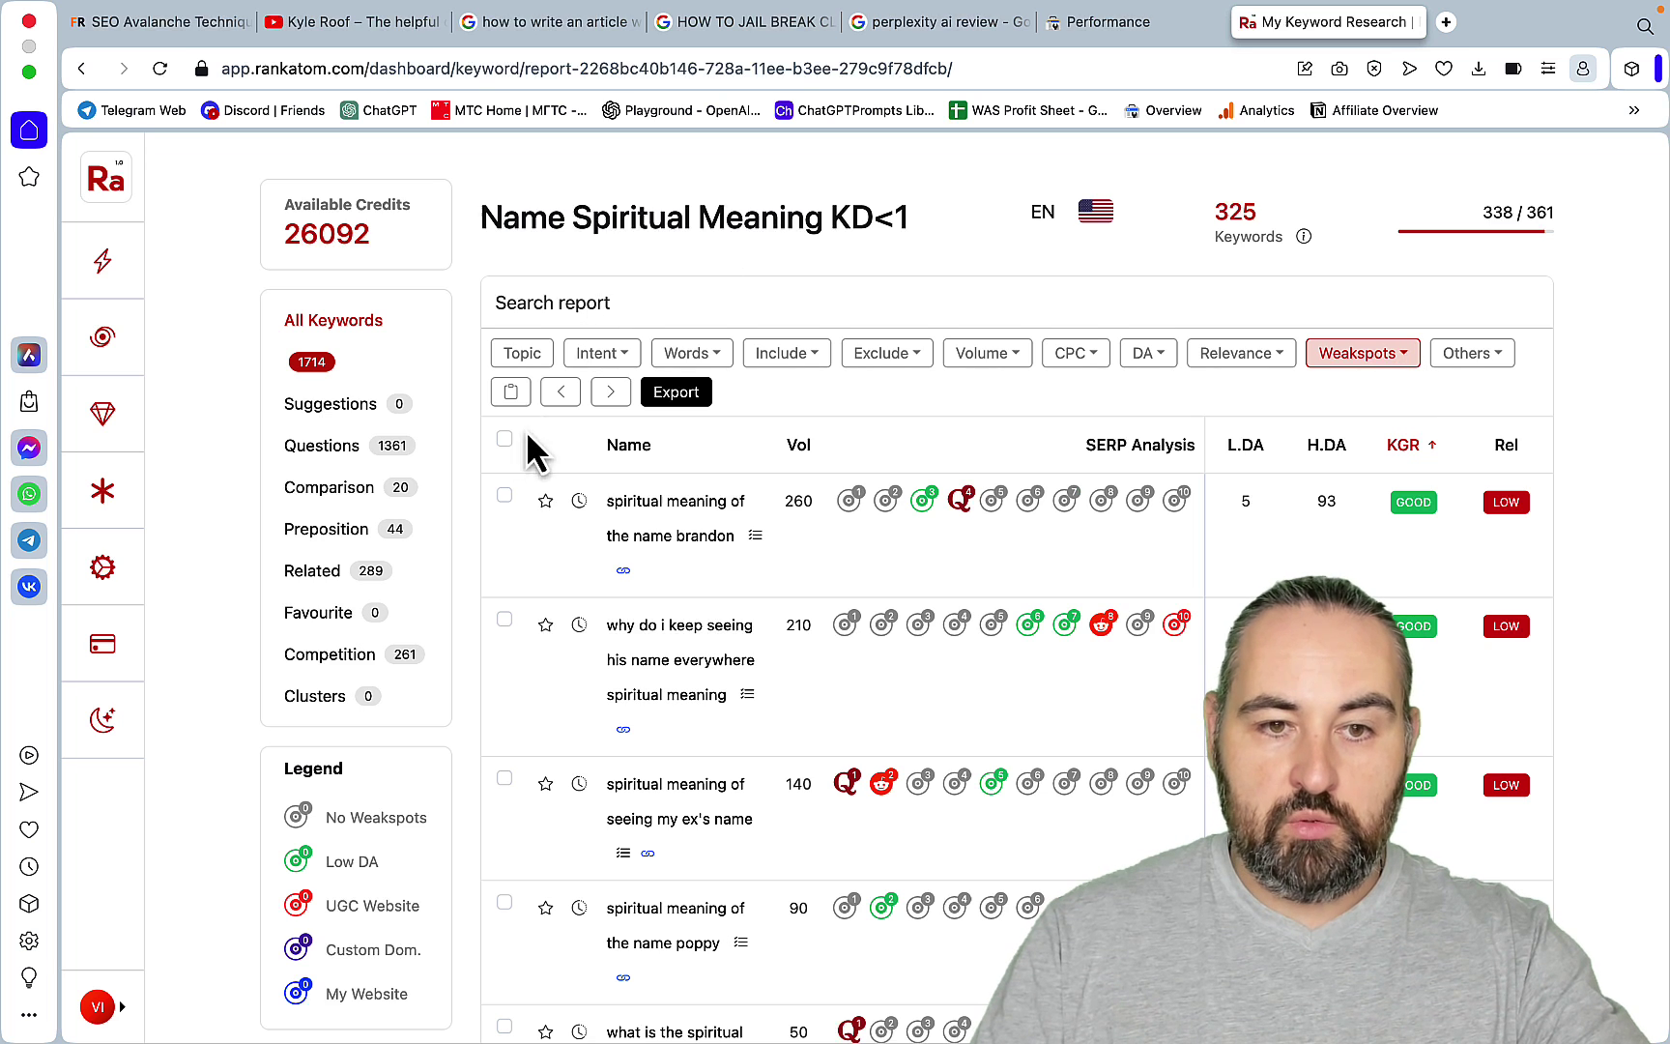
- Select all 325 keywords, glance at Search Console, then return to the Rank Atom report
{"action": "left_click", "coordinate": [504, 440]}
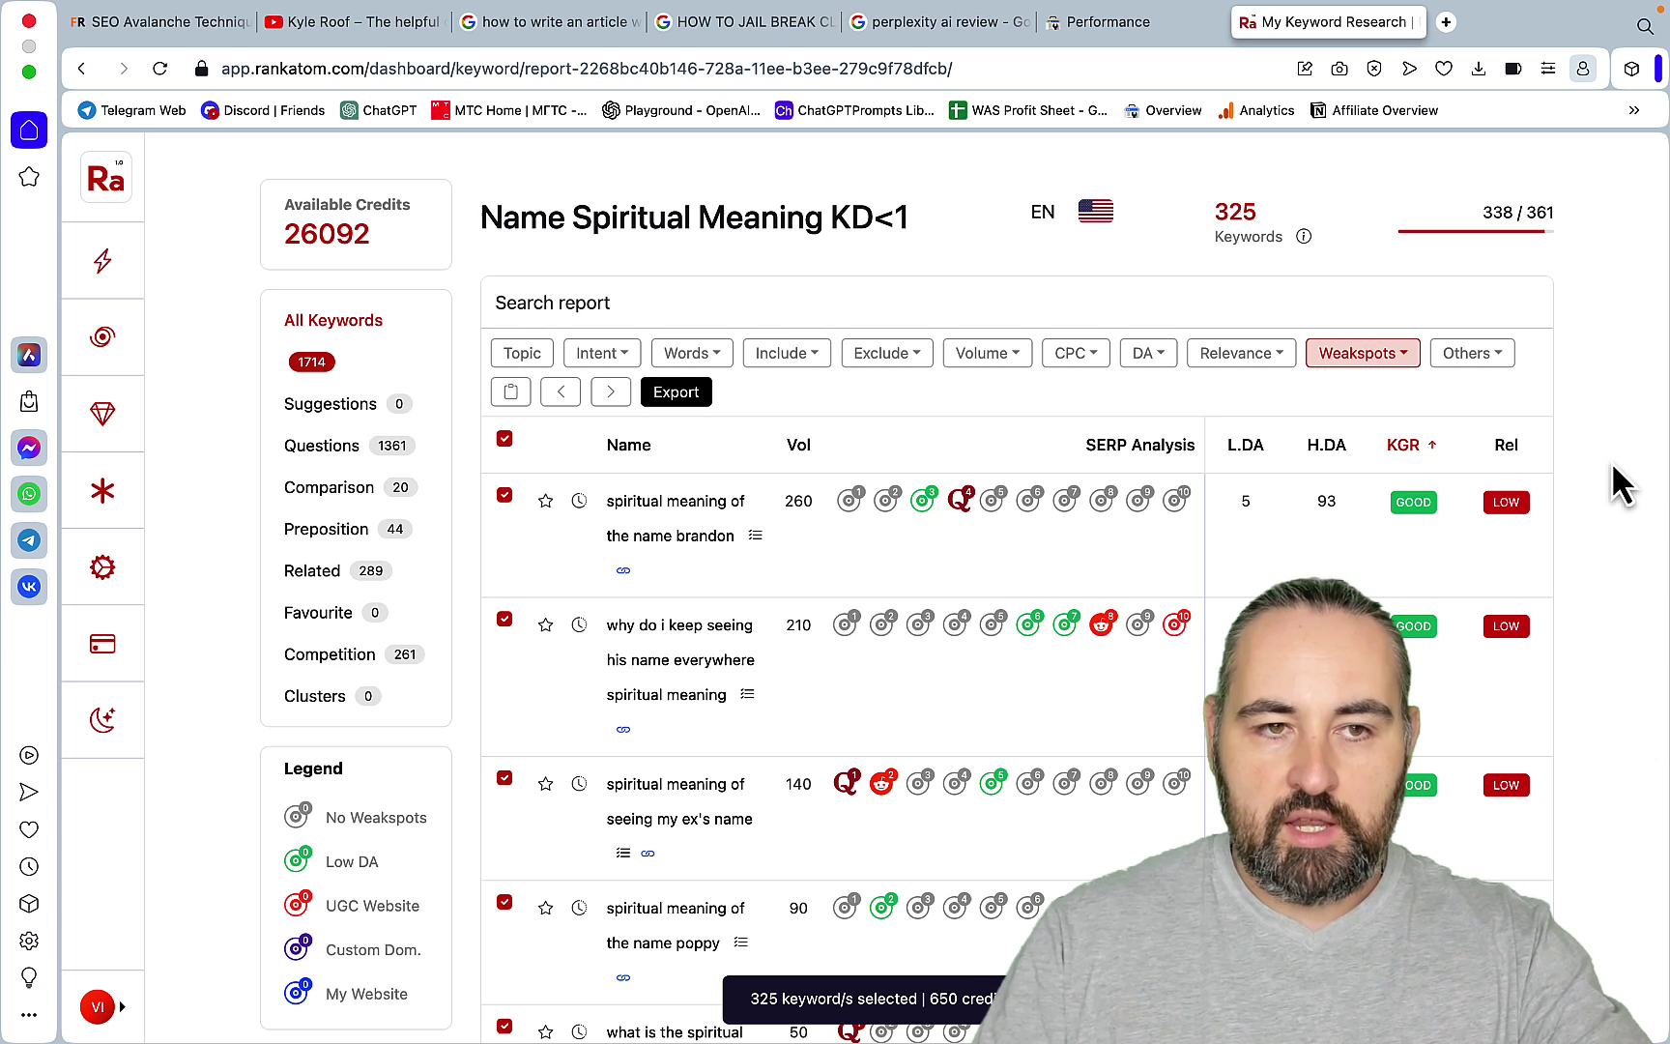
{"action": "left_click", "coordinate": [1141, 21]}
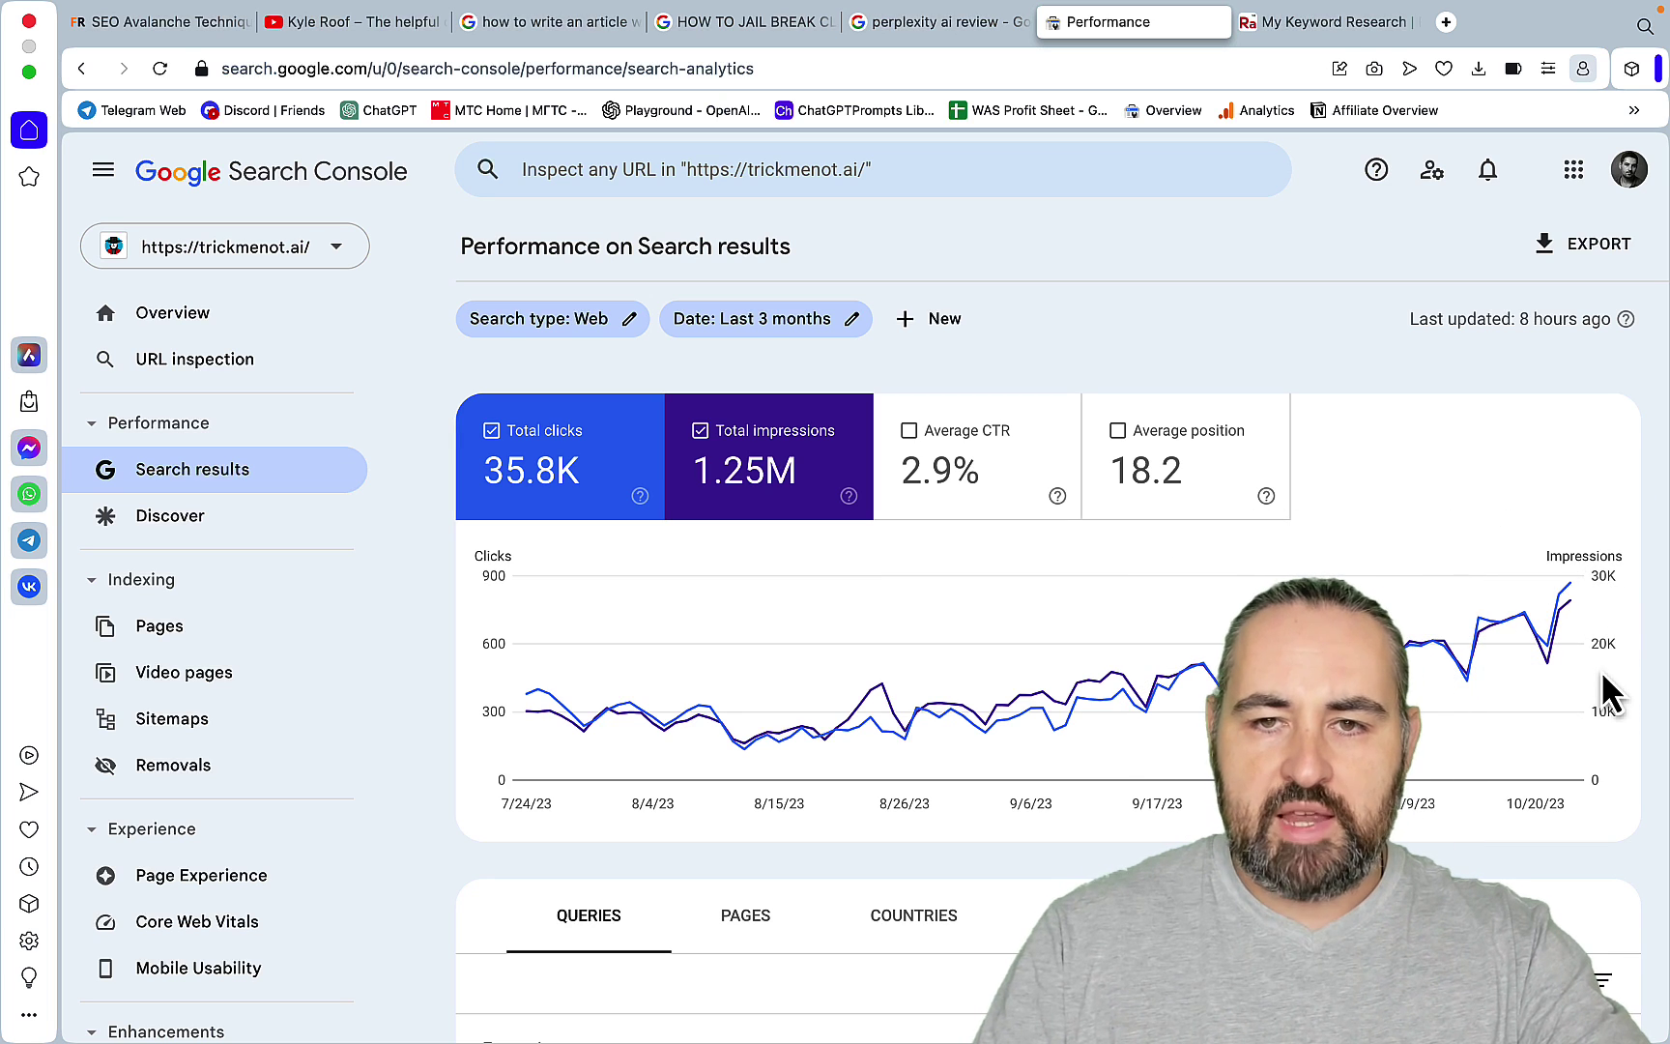
{"action": "key", "text": "ctrl+Tab"}
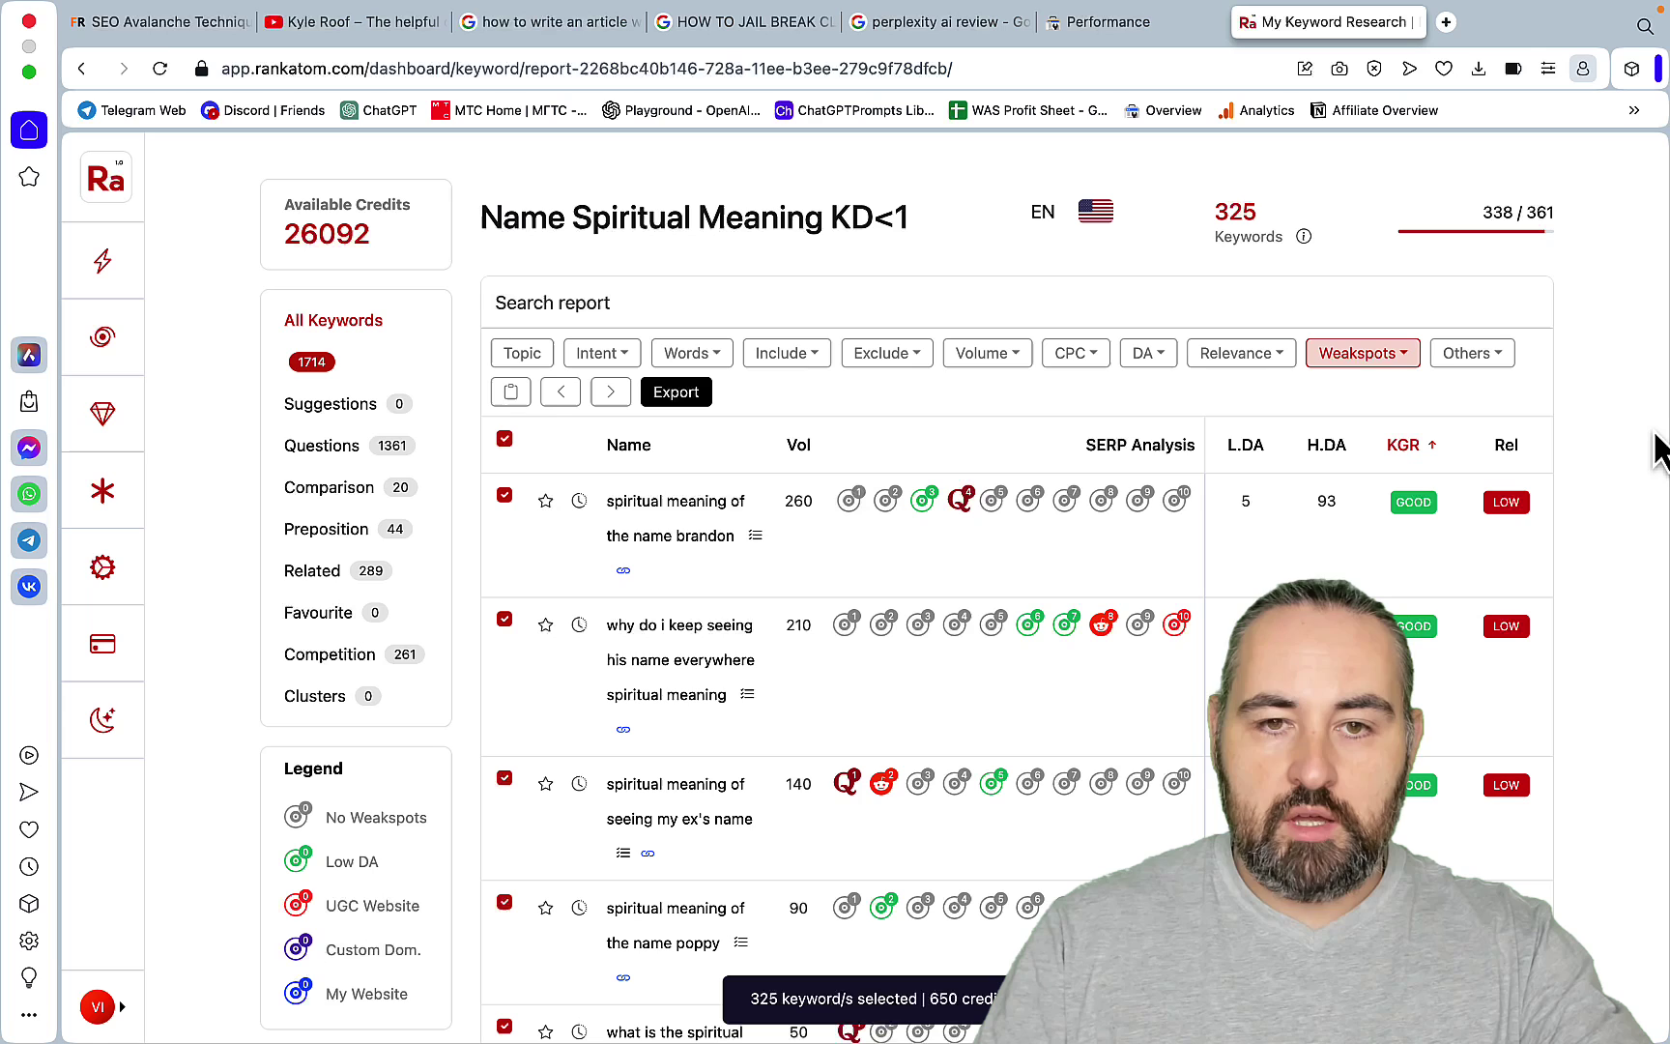